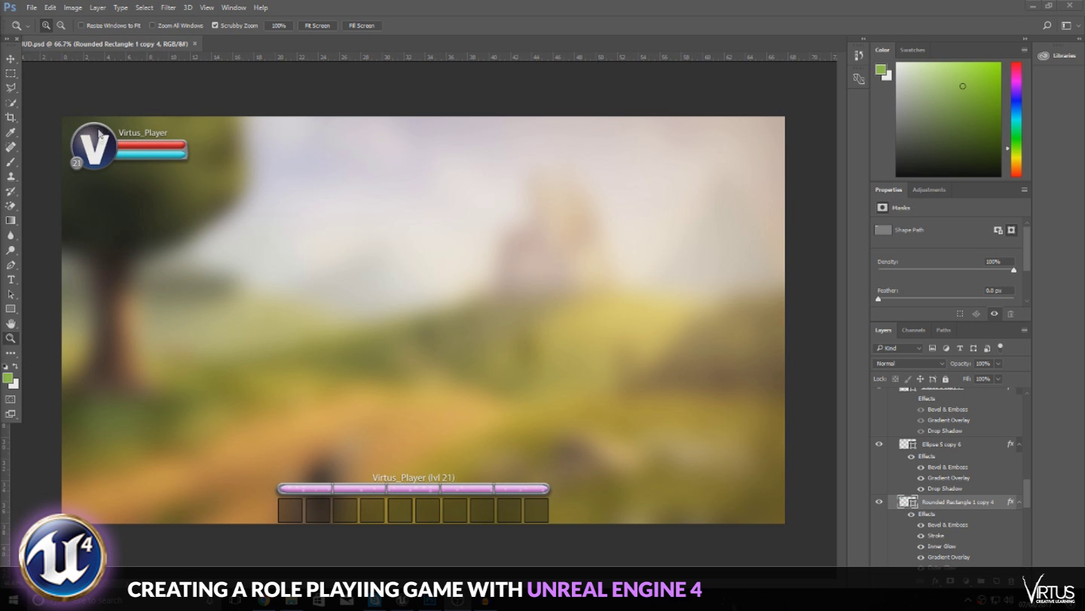
- Examine the portrait, level badge, name and health and mana bars of the HUD mock-up up close
{"action": "left_click", "coordinate": [74, 124]}
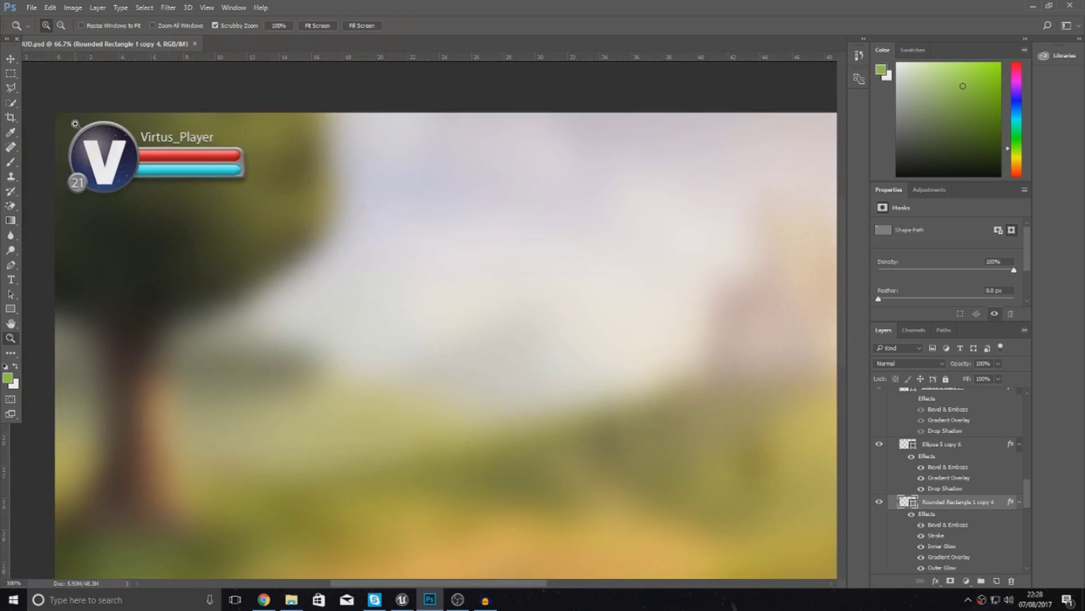
{"action": "left_click", "coordinate": [75, 123]}
{"action": "right_click", "coordinate": [81, 133]}
{"action": "left_click", "coordinate": [89, 146]}
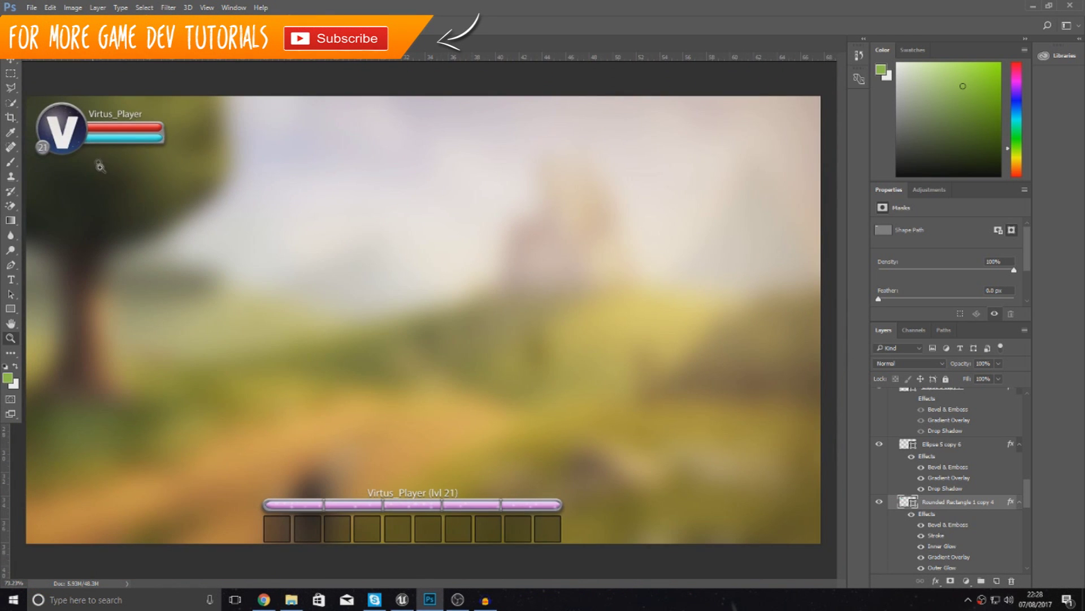
{"action": "left_click", "coordinate": [54, 113]}
{"action": "left_click", "coordinate": [53, 113]}
{"action": "scroll", "coordinate": [54, 113], "scroll_direction": "up", "scroll_amount": 2}
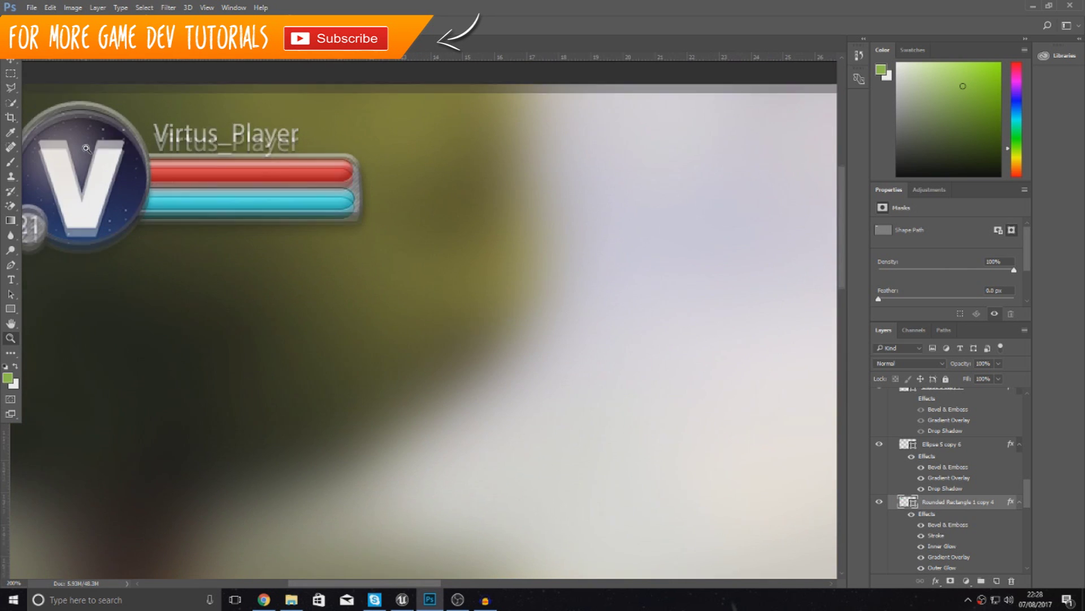
{"action": "left_click_drag", "start_coordinate": [363, 583], "coordinate": [332, 583]}
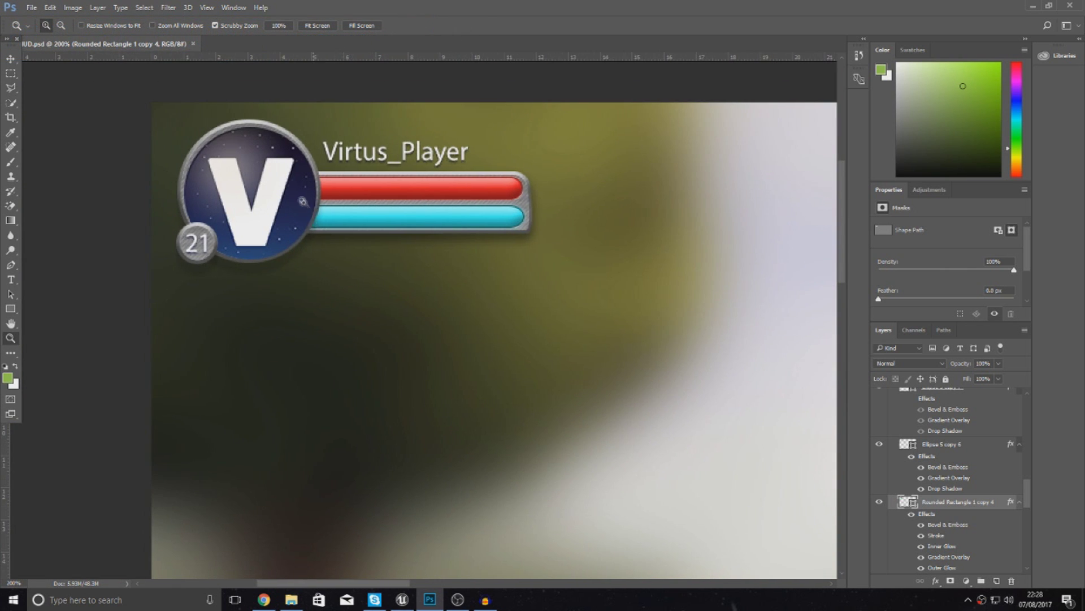
{"action": "left_click", "coordinate": [265, 200]}
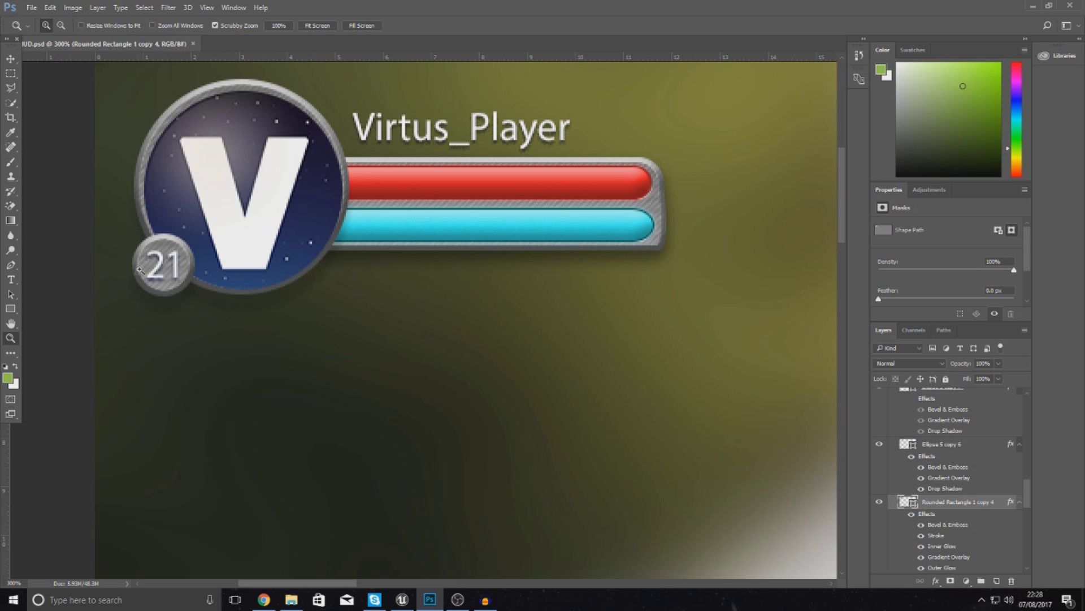
{"action": "right_click", "coordinate": [400, 138]}
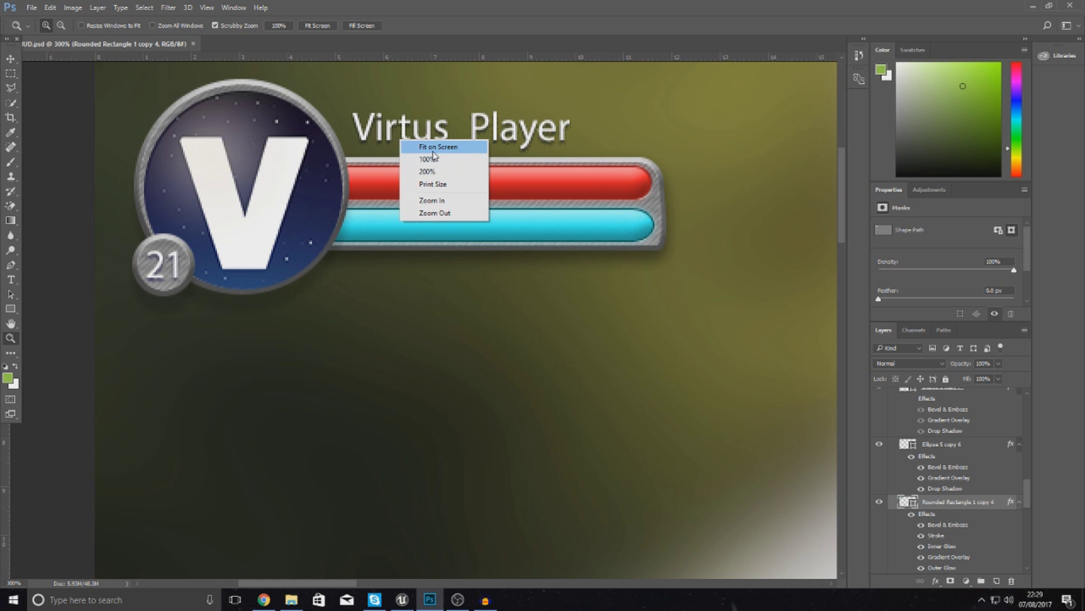
{"action": "left_click", "coordinate": [434, 149]}
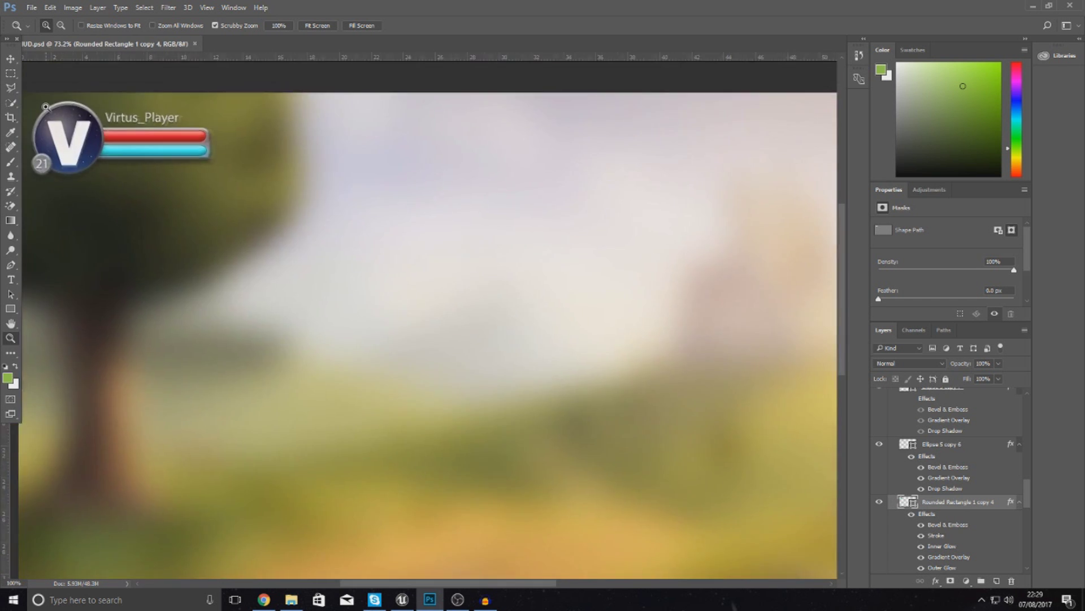
{"action": "left_click", "coordinate": [46, 106]}
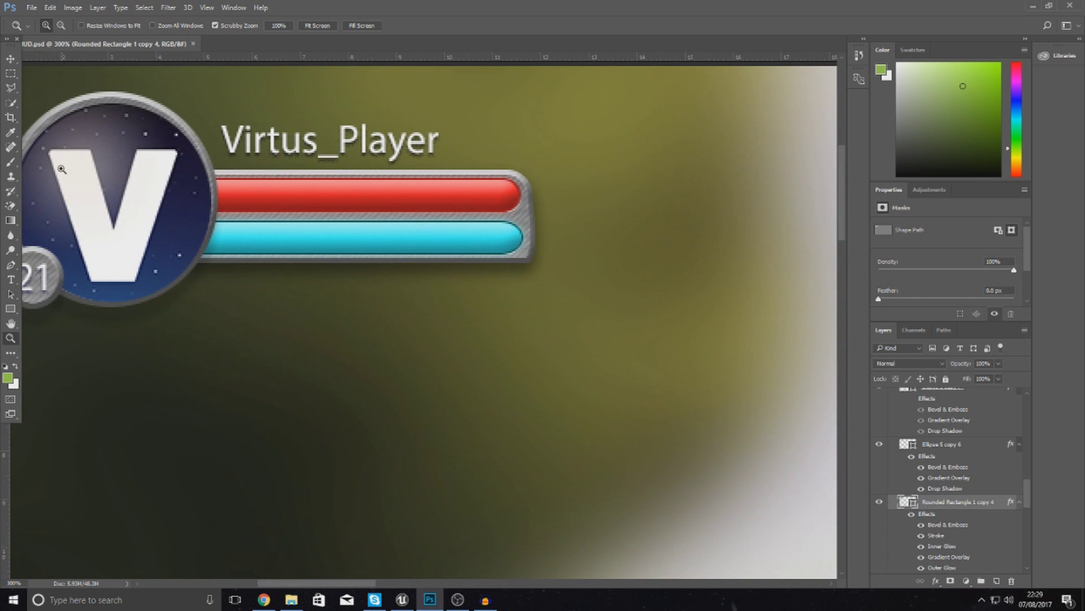
{"action": "right_click", "coordinate": [138, 193]}
{"action": "left_click", "coordinate": [164, 207]}
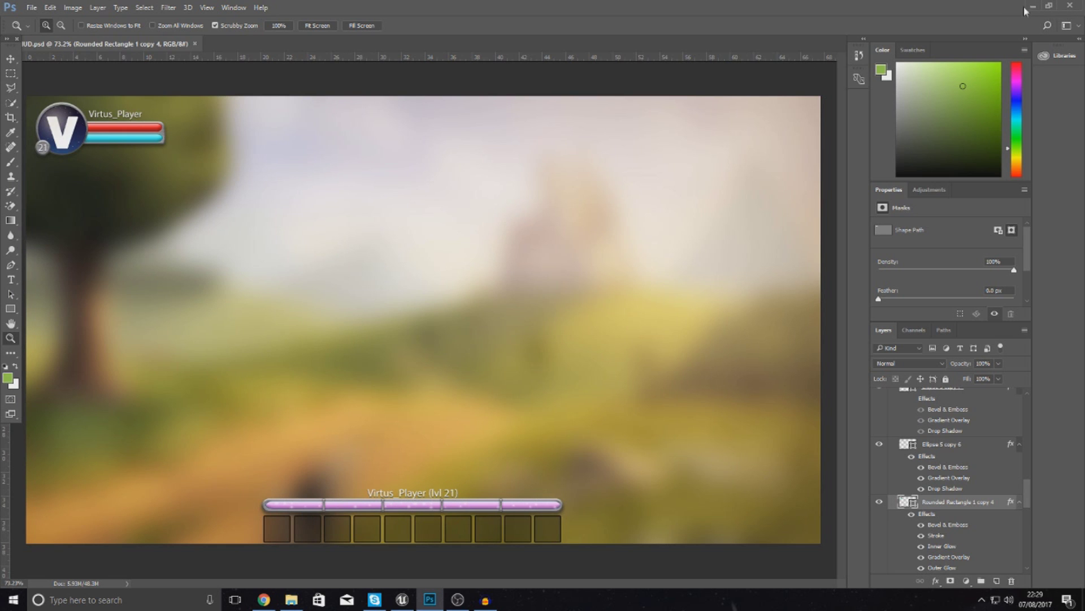
- Switch to File Explorer and look through the exported HUD images in the HUDAssets folder
{"action": "left_click", "coordinate": [291, 598]}
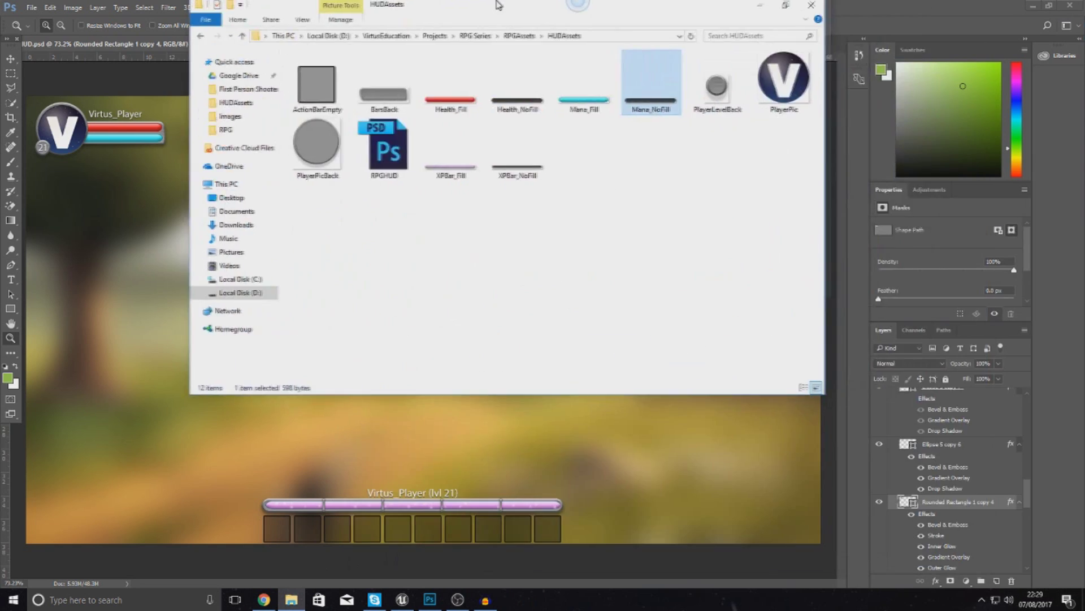
{"action": "mouse_move", "coordinate": [414, 166]}
{"action": "left_mouse_down"}
{"action": "mouse_move", "coordinate": [412, 51]}
{"action": "mouse_move", "coordinate": [254, 49]}
{"action": "mouse_move", "coordinate": [250, 111]}
{"action": "mouse_move", "coordinate": [317, 109]}
{"action": "mouse_move", "coordinate": [251, 111]}
{"action": "left_mouse_up"}
{"action": "left_click", "coordinate": [200, 96]}
{"action": "mouse_move", "coordinate": [190, 143]}
{"action": "left_mouse_down"}
{"action": "mouse_move", "coordinate": [202, 97]}
{"action": "mouse_move", "coordinate": [281, 50]}
{"action": "mouse_move", "coordinate": [201, 99]}
{"action": "left_mouse_up"}
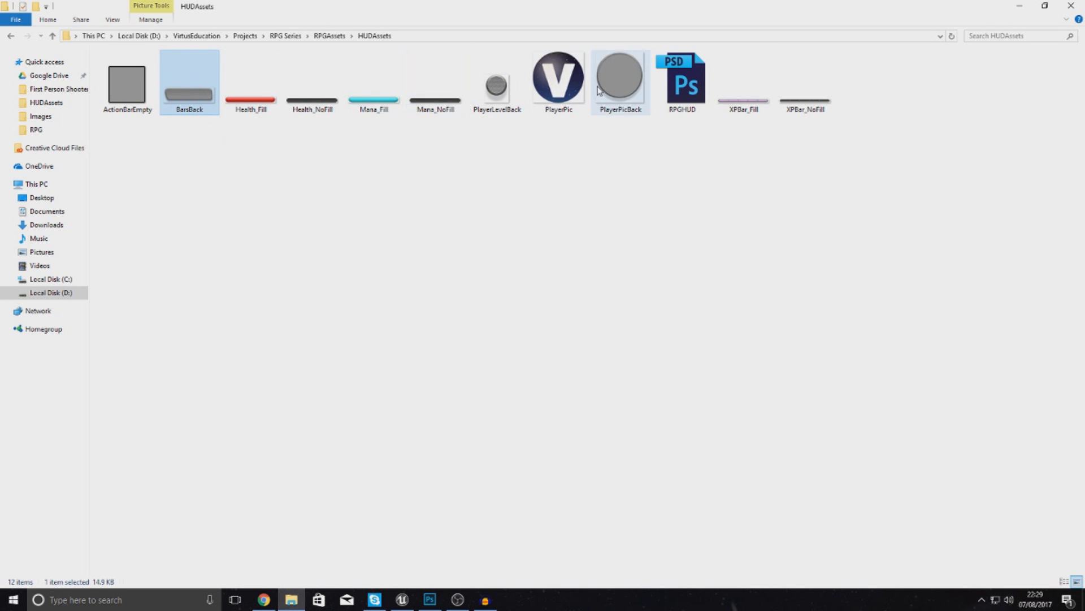
{"action": "left_click", "coordinate": [544, 111]}
{"action": "left_click_drag", "start_coordinate": [616, 5], "coordinate": [625, 68]}
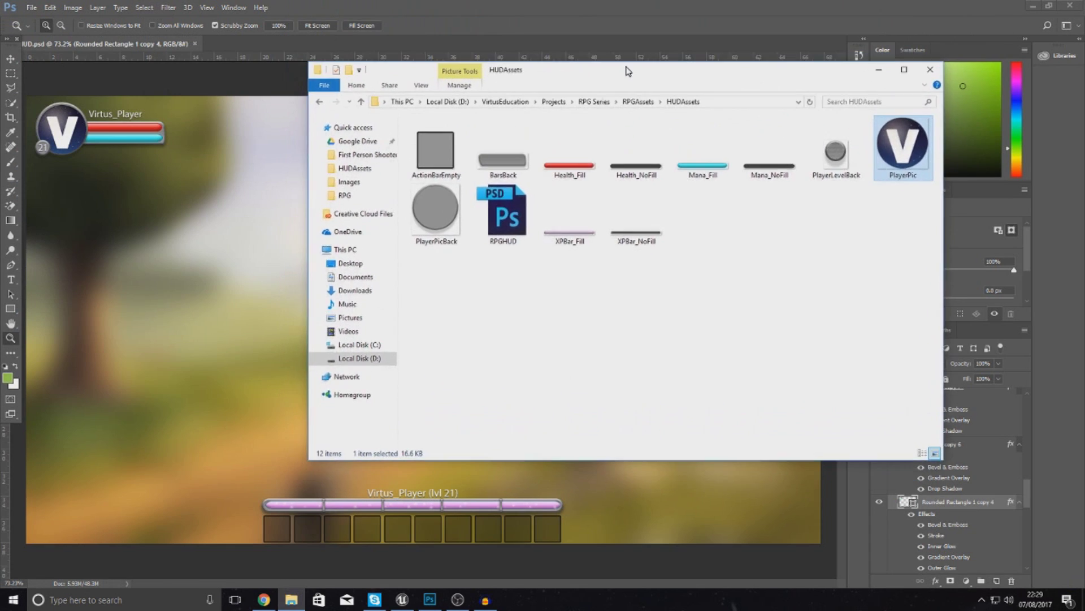
- Switch to Unreal Editor and import BarsBack, both Health and both Mana images, PlayerLevelBack, PlayerPic and PlayerPicBack from File Explorer into Blueprints/HUDAssets
{"action": "left_click", "coordinate": [403, 600]}
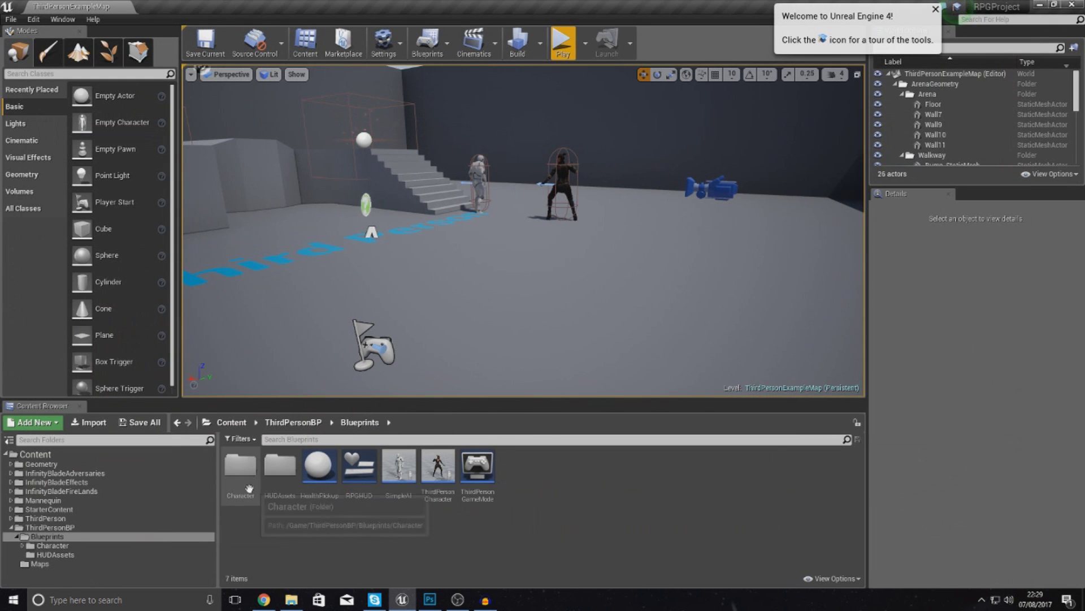
{"action": "left_click", "coordinate": [283, 480]}
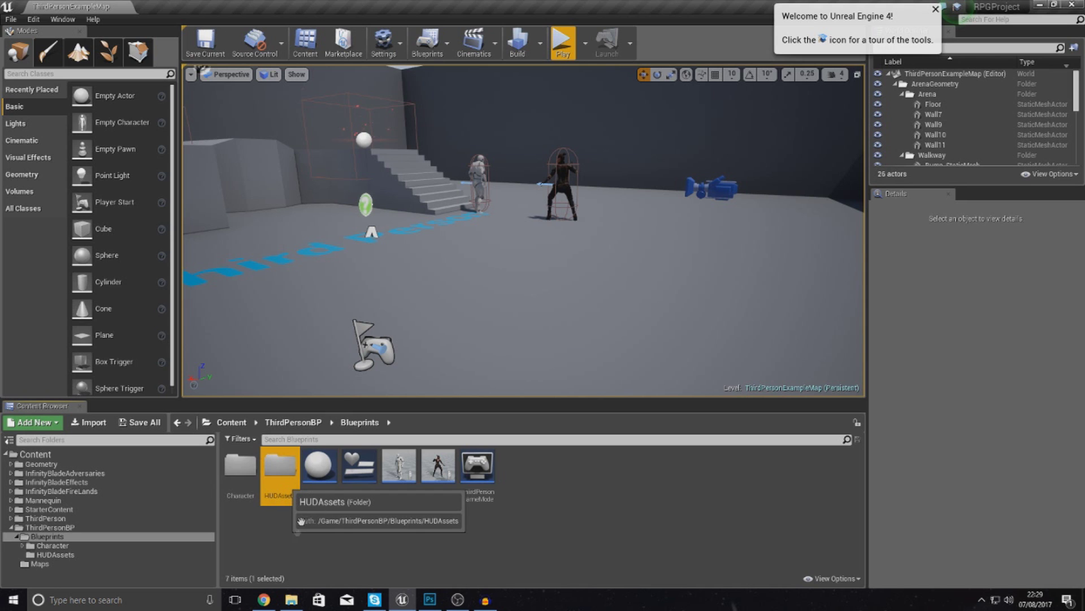
{"action": "left_click", "coordinate": [291, 599]}
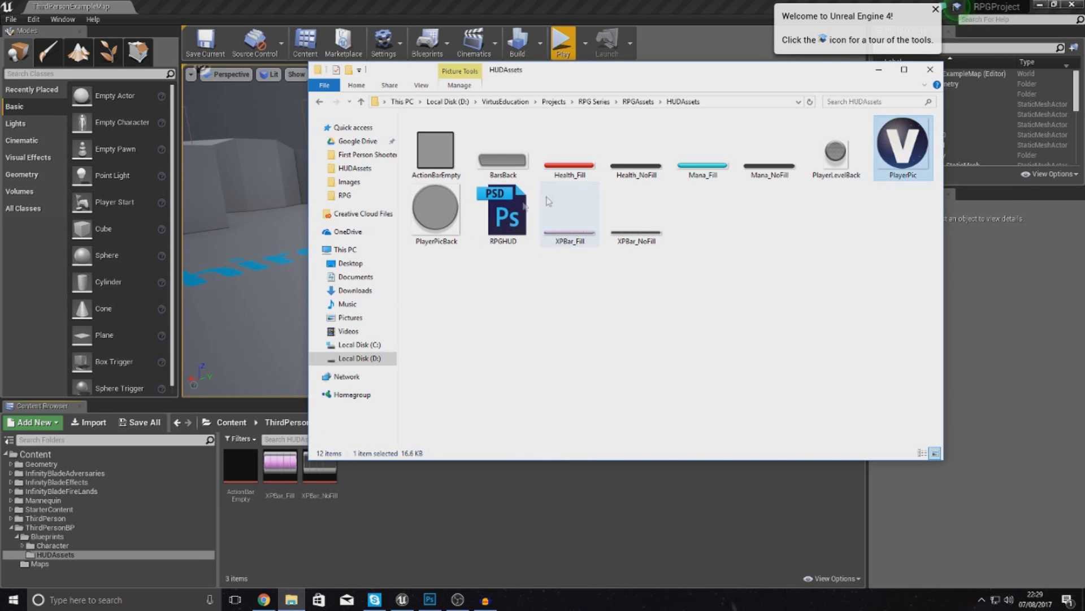
{"action": "left_click", "coordinate": [497, 170]}
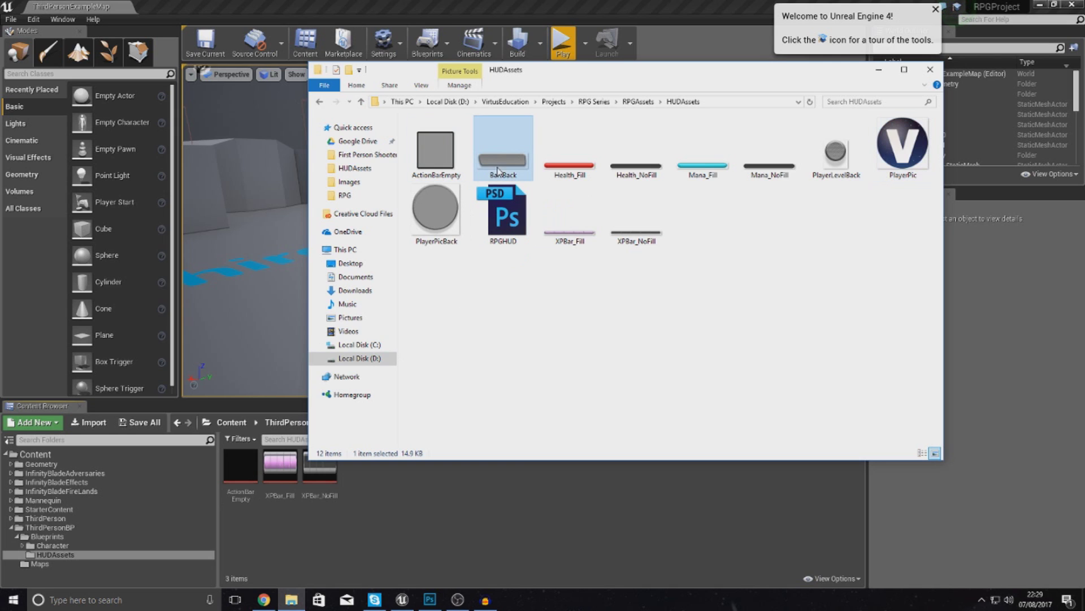
{"action": "left_click", "coordinate": [571, 164], "text": "ctrl"}
{"action": "left_click", "coordinate": [630, 170], "text": "ctrl"}
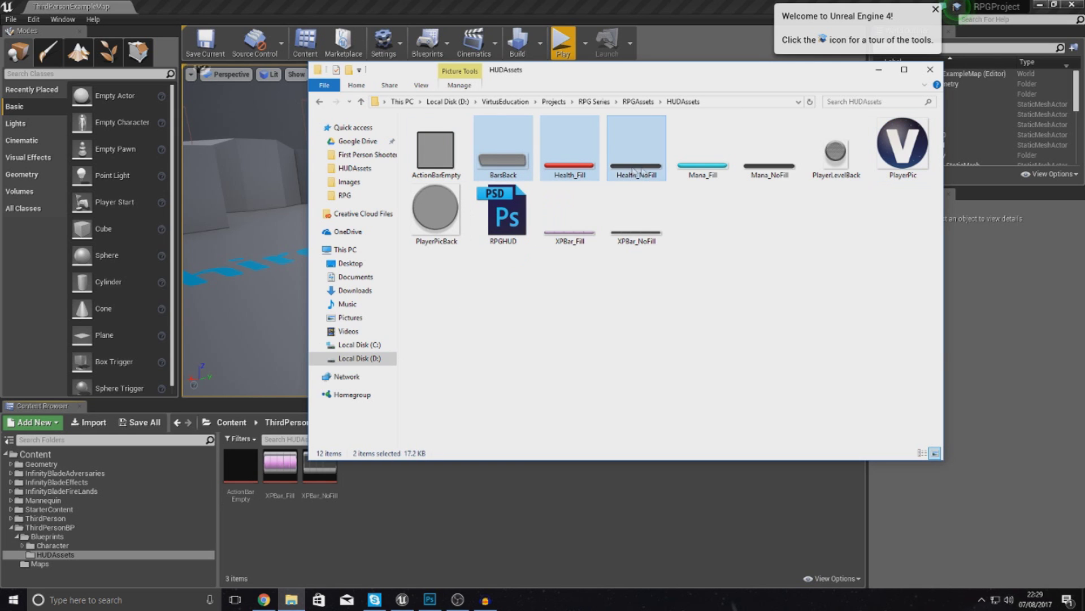
{"action": "left_click", "coordinate": [704, 170], "text": "ctrl"}
{"action": "left_click", "coordinate": [769, 164], "text": "ctrl"}
{"action": "left_click", "coordinate": [836, 161], "text": "ctrl"}
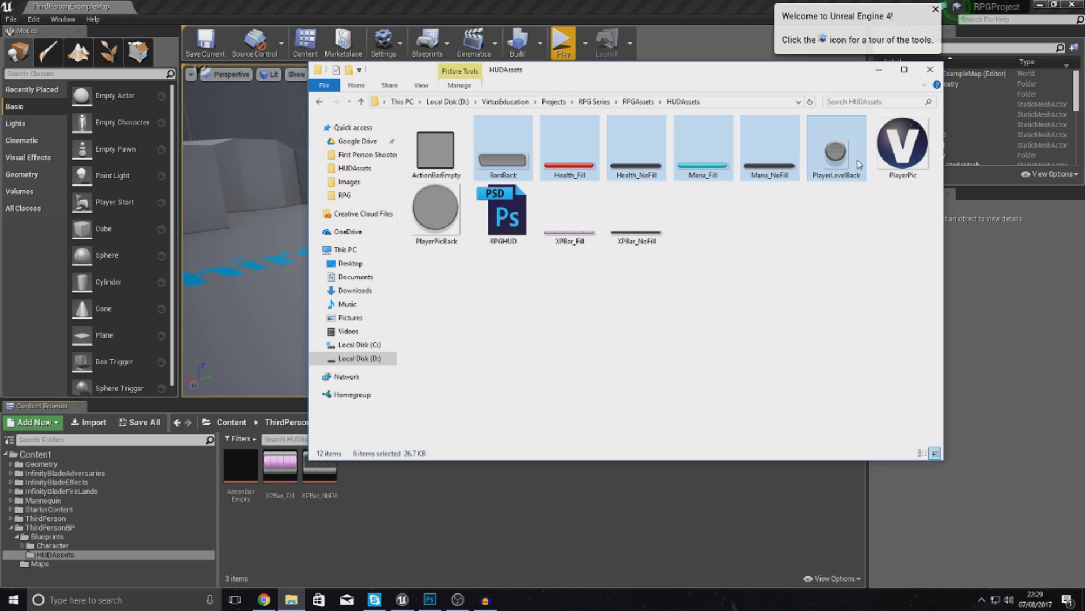
{"action": "left_click", "coordinate": [888, 166], "text": "ctrl"}
{"action": "left_click", "coordinate": [441, 223], "text": "ctrl"}
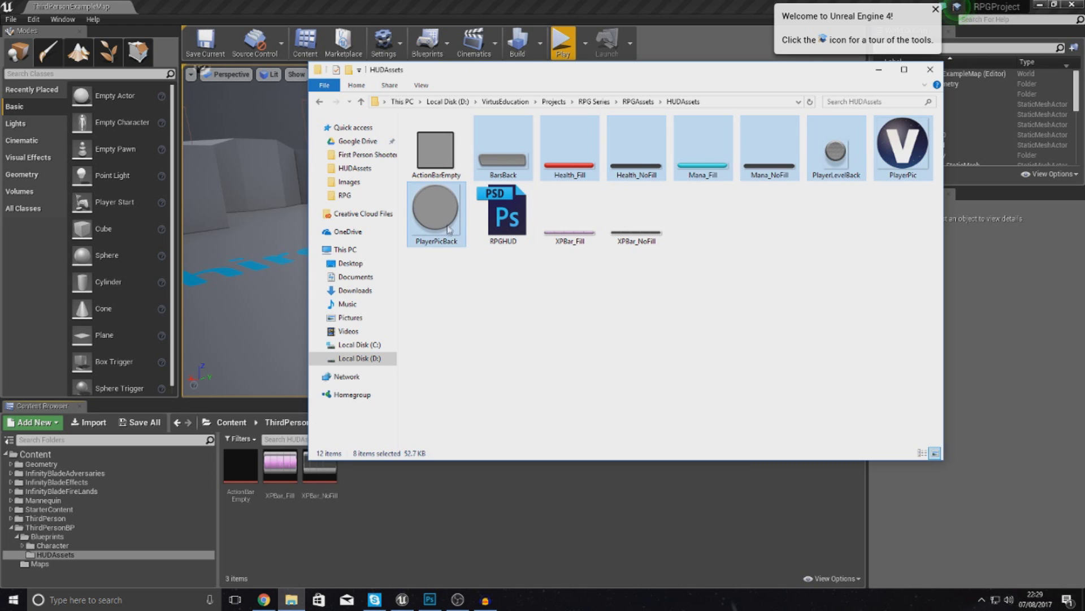
{"action": "left_click_drag", "start_coordinate": [424, 218], "coordinate": [412, 501]}
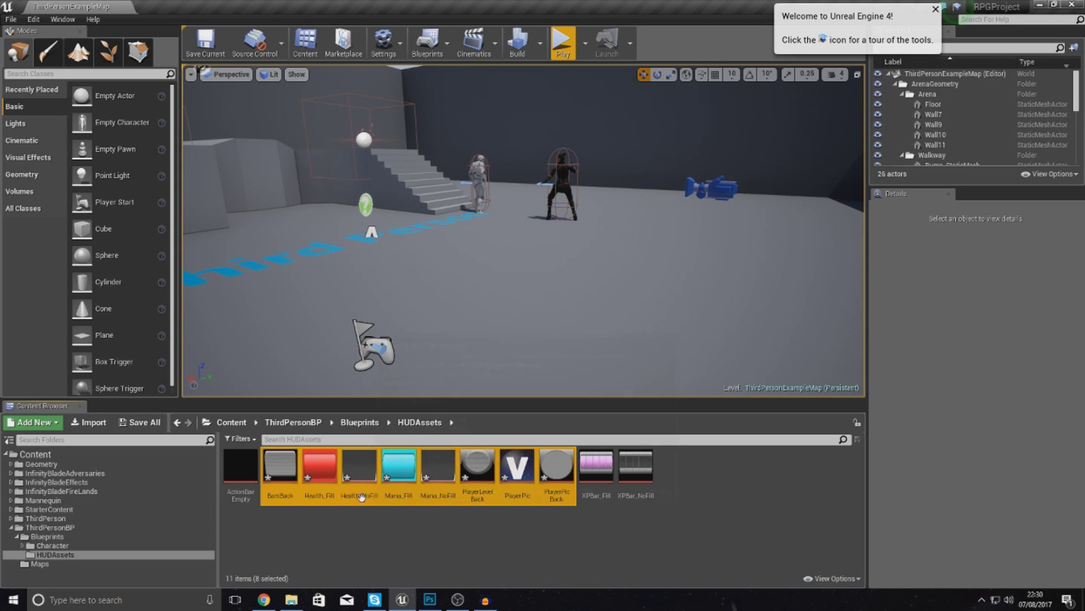
{"action": "left_click", "coordinate": [303, 507]}
- Open the RPGHUD widget from the Blueprints folder and expand the Health progress bar's Background Image settings
{"action": "left_click", "coordinate": [56, 536]}
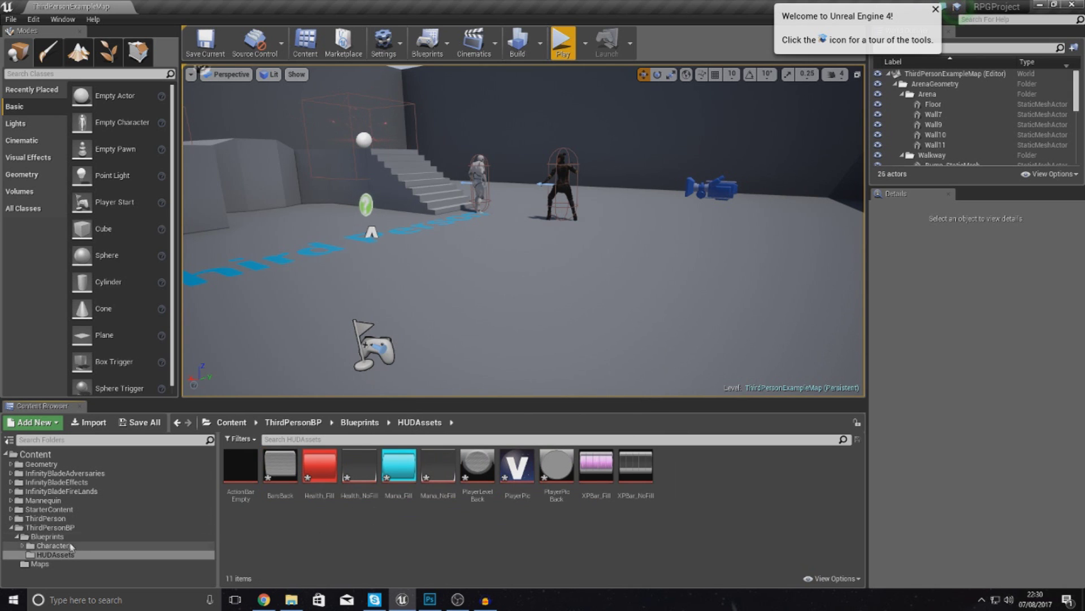
{"action": "left_click", "coordinate": [360, 475]}
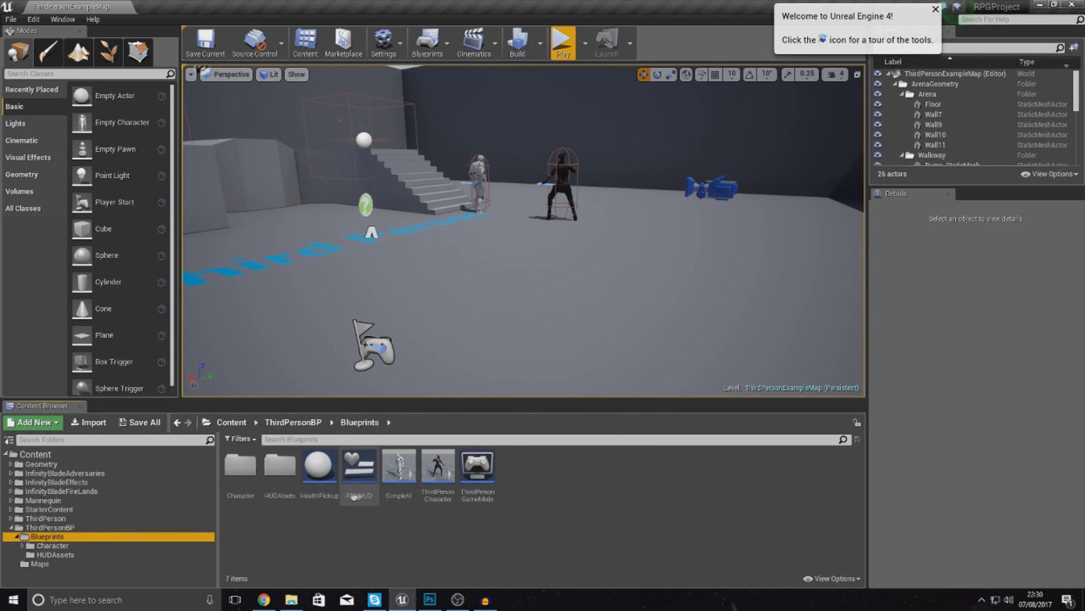
{"action": "double_click", "coordinate": [366, 495]}
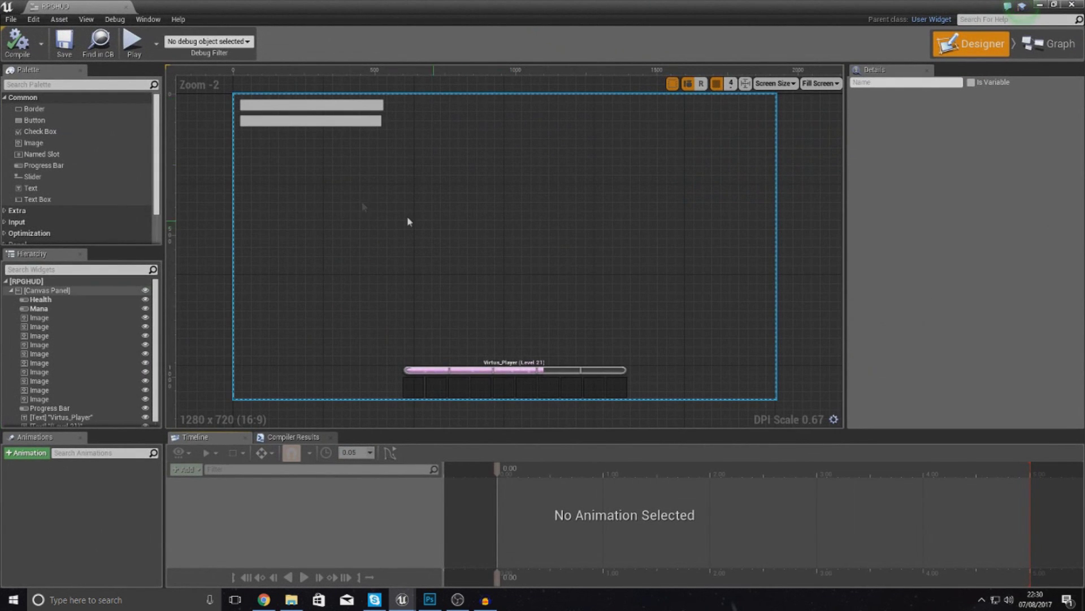
{"action": "left_click", "coordinate": [283, 102]}
{"action": "scroll", "coordinate": [368, 198], "scroll_direction": "up", "scroll_amount": 3}
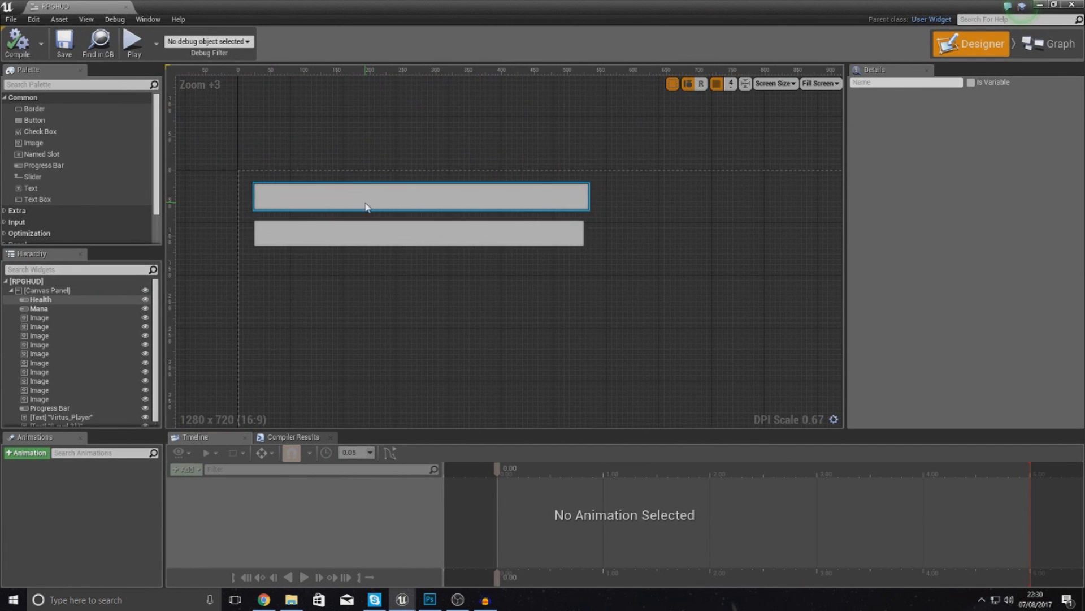
{"action": "left_click", "coordinate": [364, 206]}
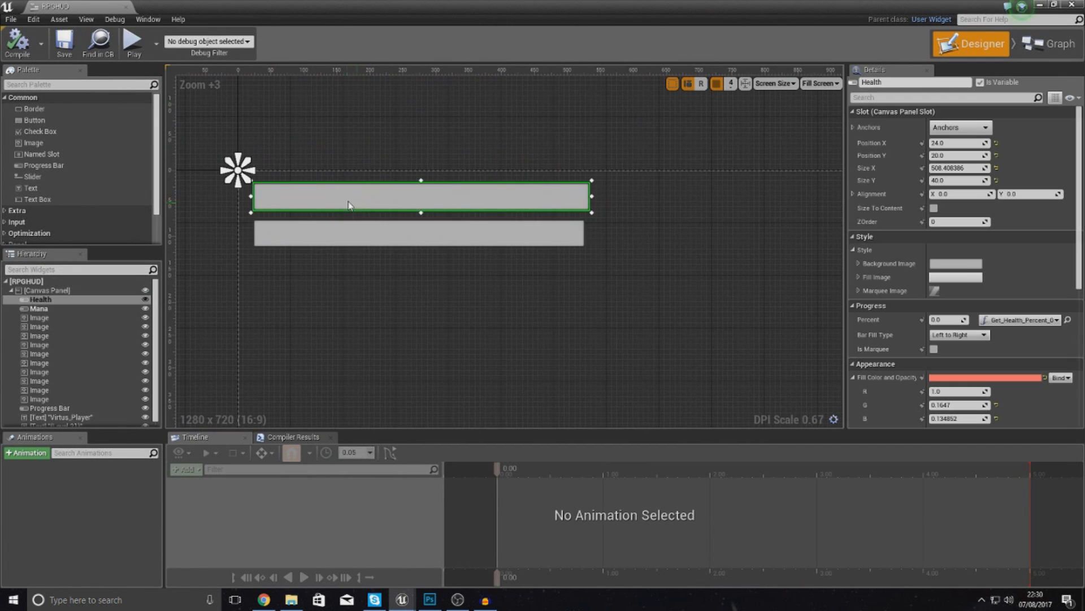
{"action": "left_click", "coordinate": [859, 263]}
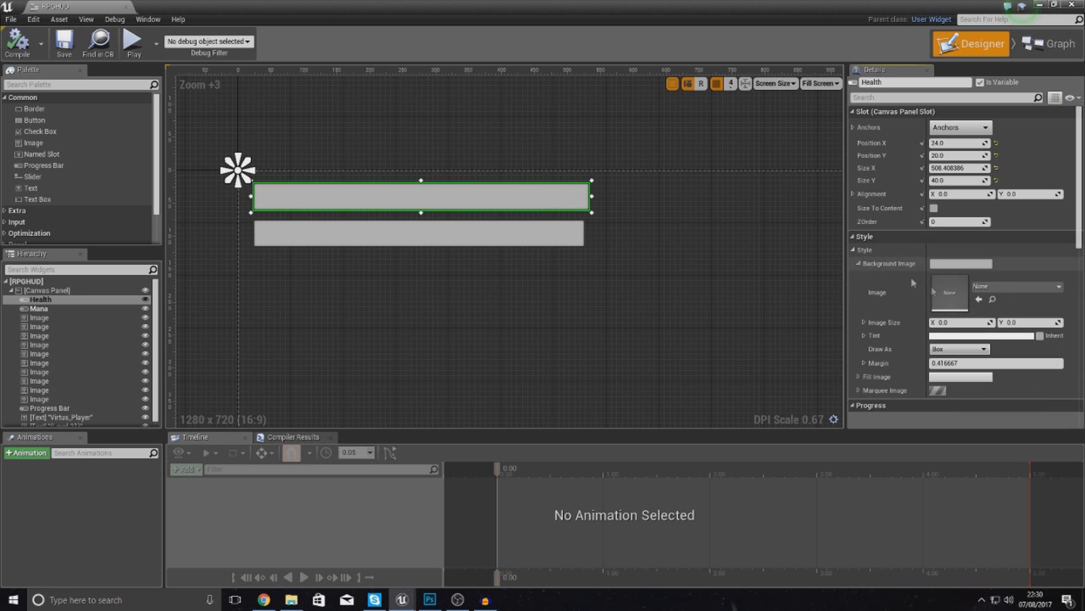
{"action": "left_click", "coordinate": [973, 288]}
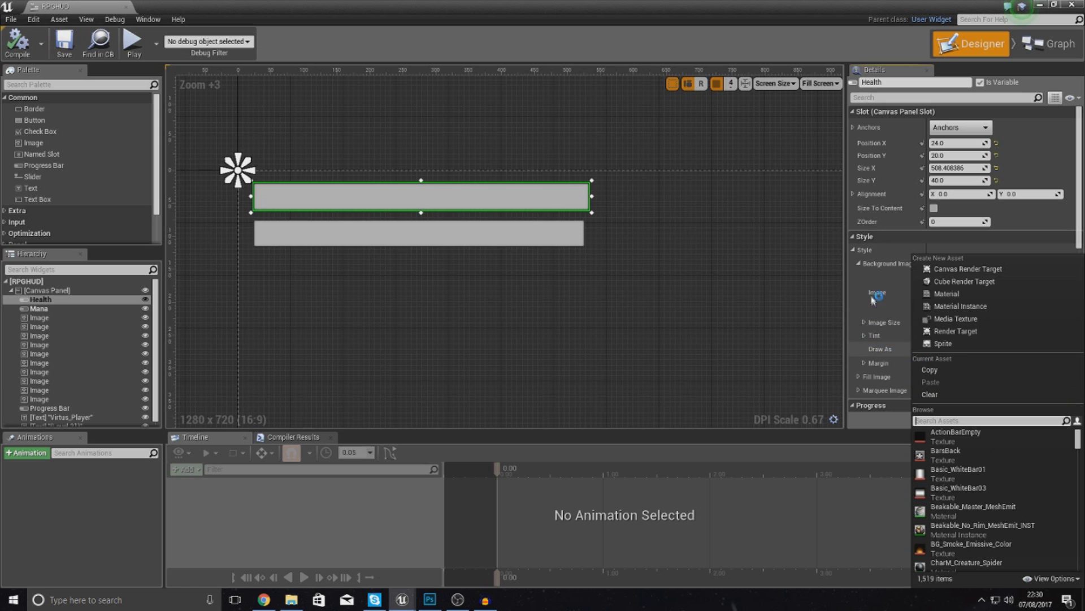
{"action": "left_click", "coordinate": [876, 258]}
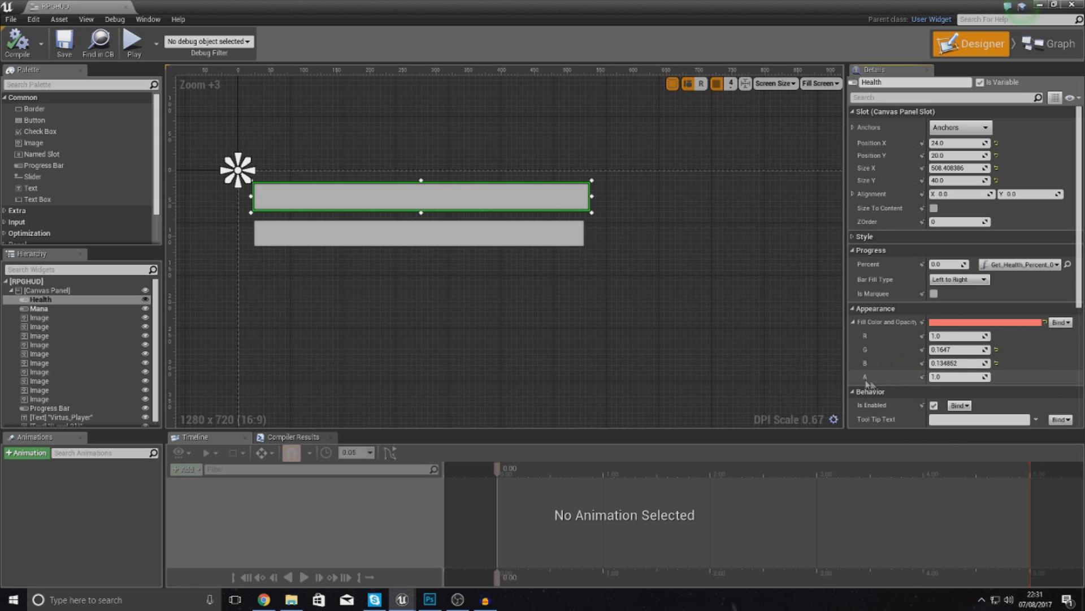
{"action": "left_click", "coordinate": [855, 236]}
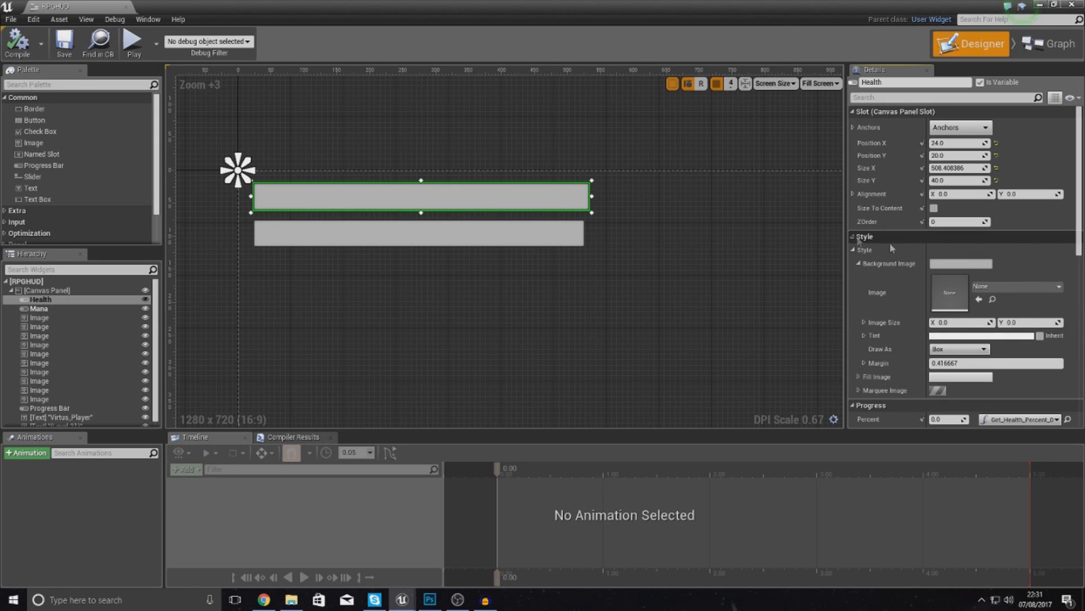
- Assign the Health_NoFill texture from the HUDAssets folder as the Health bar's background image
{"action": "left_click_drag", "start_coordinate": [551, 4], "coordinate": [696, 31]}
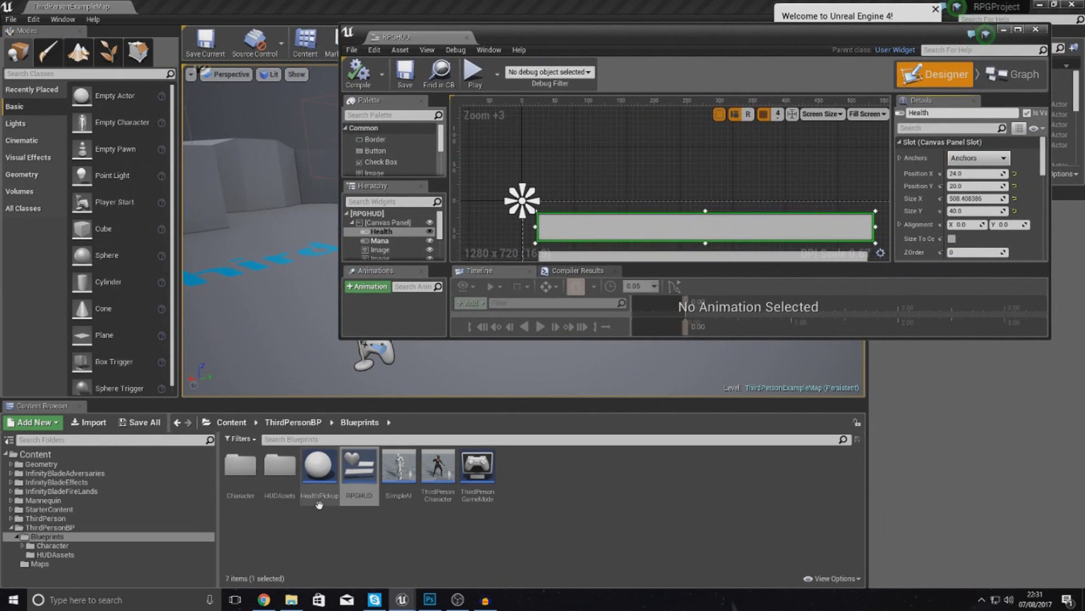
{"action": "double_click", "coordinate": [280, 466]}
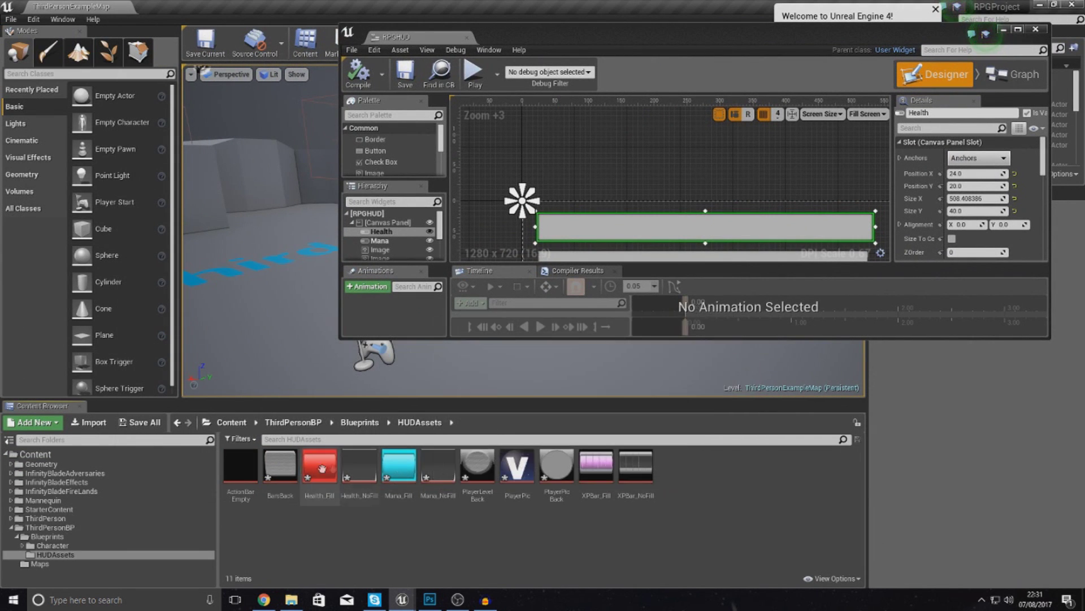
{"action": "left_click", "coordinate": [367, 459]}
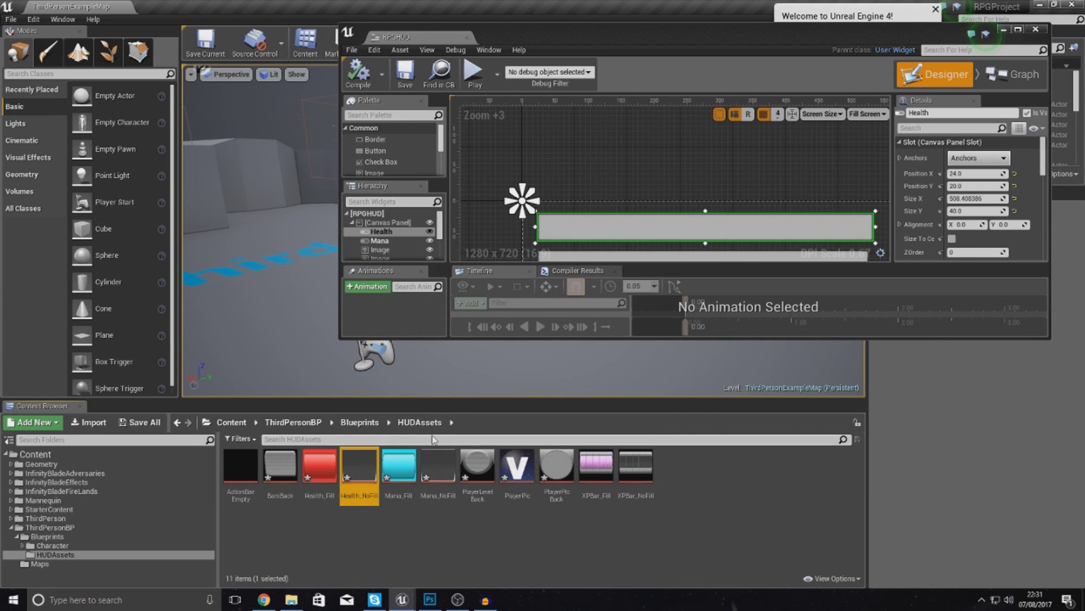
{"action": "double_click", "coordinate": [703, 40]}
{"action": "left_click", "coordinate": [978, 299]}
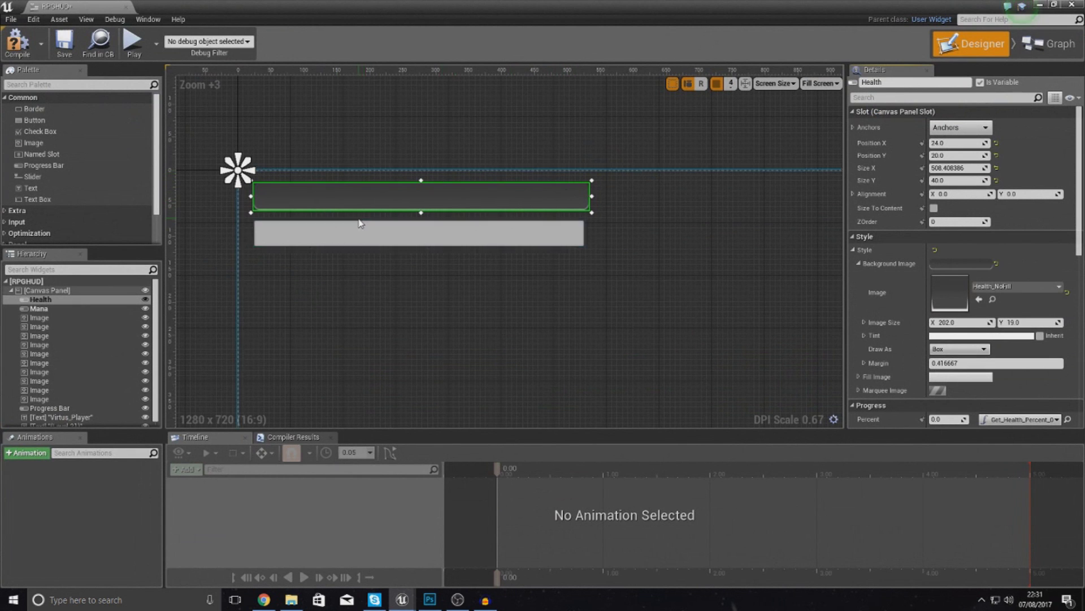
- Set the margin of the Health bar's background image to 0 and collapse the Background Image settings
{"action": "scroll", "coordinate": [356, 220], "scroll_direction": "up", "scroll_amount": 7}
{"action": "scroll", "coordinate": [424, 187], "scroll_direction": "down", "scroll_amount": 2}
{"action": "left_click", "coordinate": [962, 363]}
{"action": "type", "text": "0"}
{"action": "key", "text": "Return"}
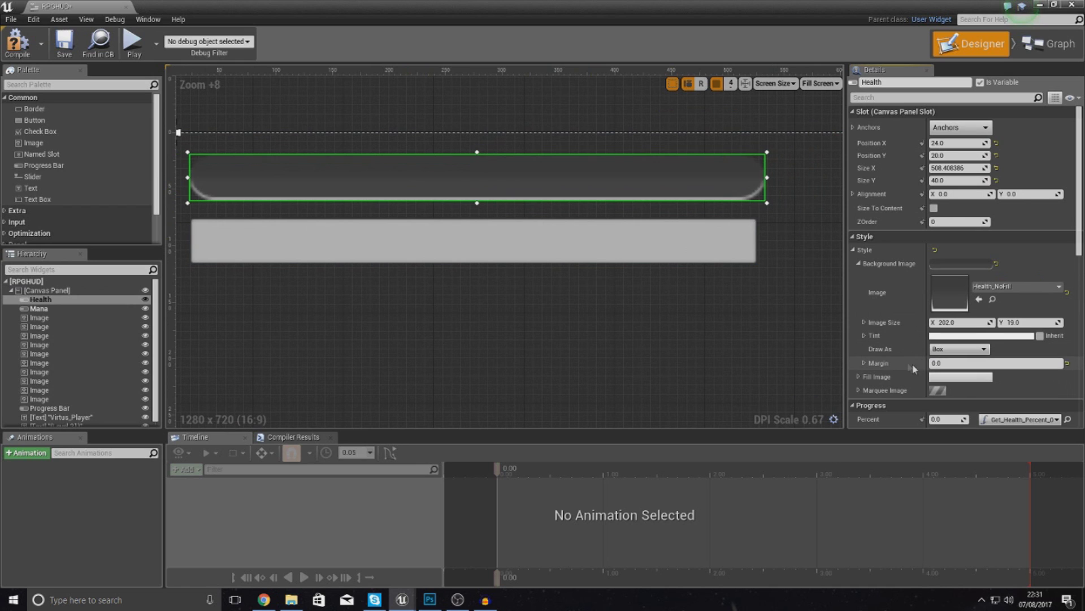
{"action": "left_click", "coordinate": [859, 263]}
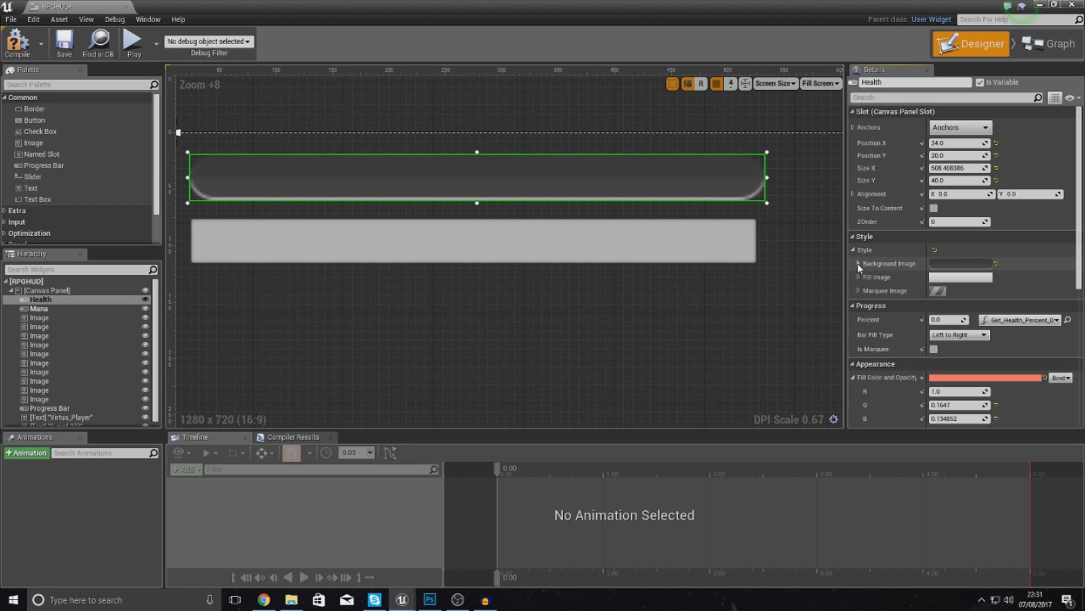
- Assign the Health_Fill texture as the Health bar's fill image
{"action": "left_click", "coordinate": [858, 277]}
{"action": "left_click", "coordinate": [980, 307]}
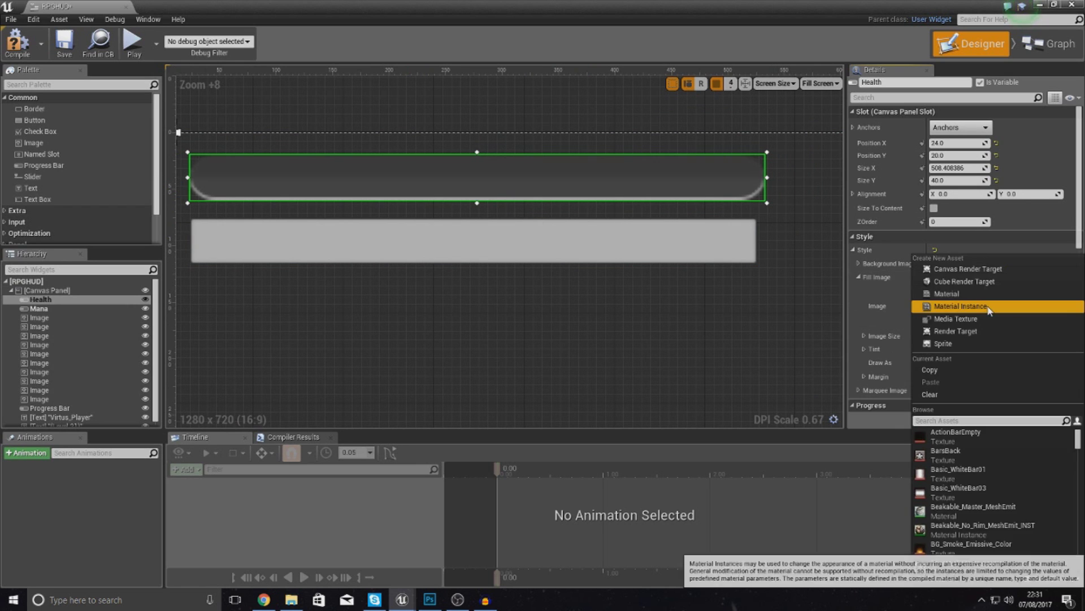
{"action": "type", "text": "health"}
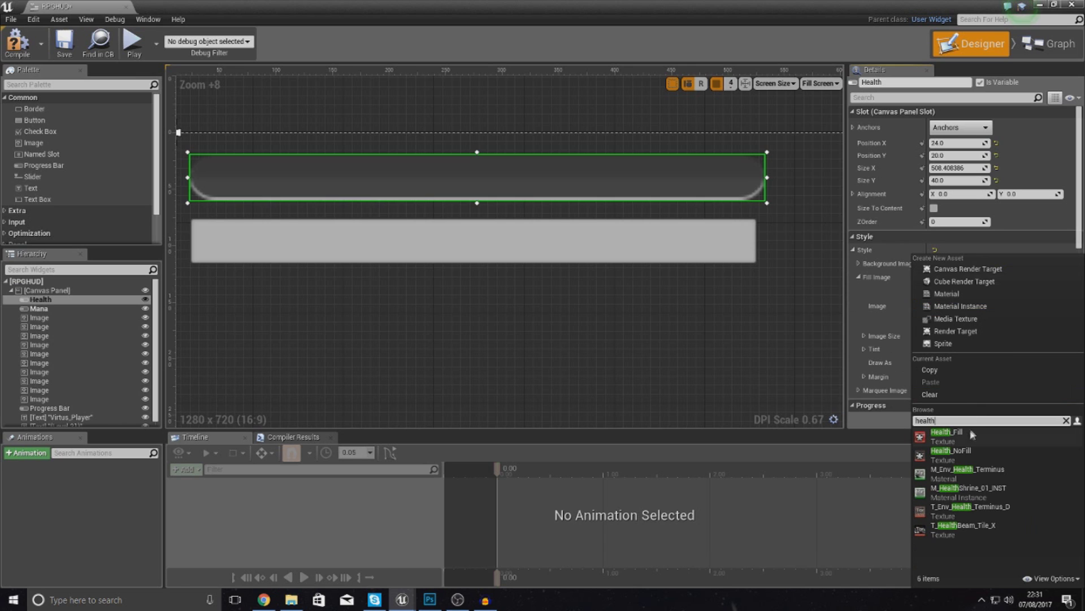
{"action": "left_click", "coordinate": [962, 434]}
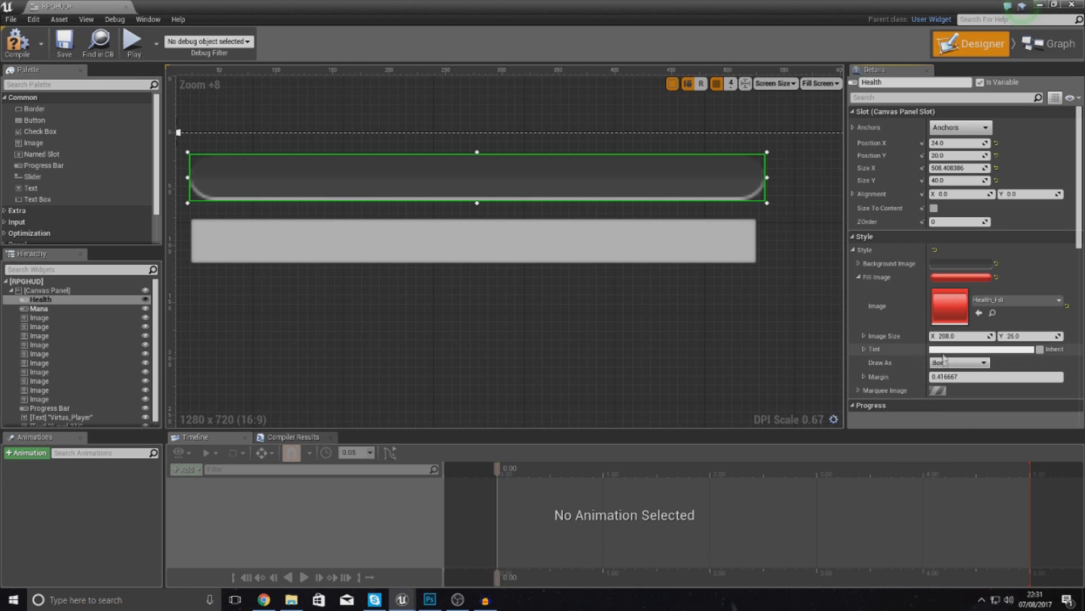
- Set the margin of the Health bar's fill image to 0 and raise the bar's Percent to 1.0
{"action": "left_click", "coordinate": [950, 376]}
{"action": "type", "text": "0"}
{"action": "key", "text": "Return"}
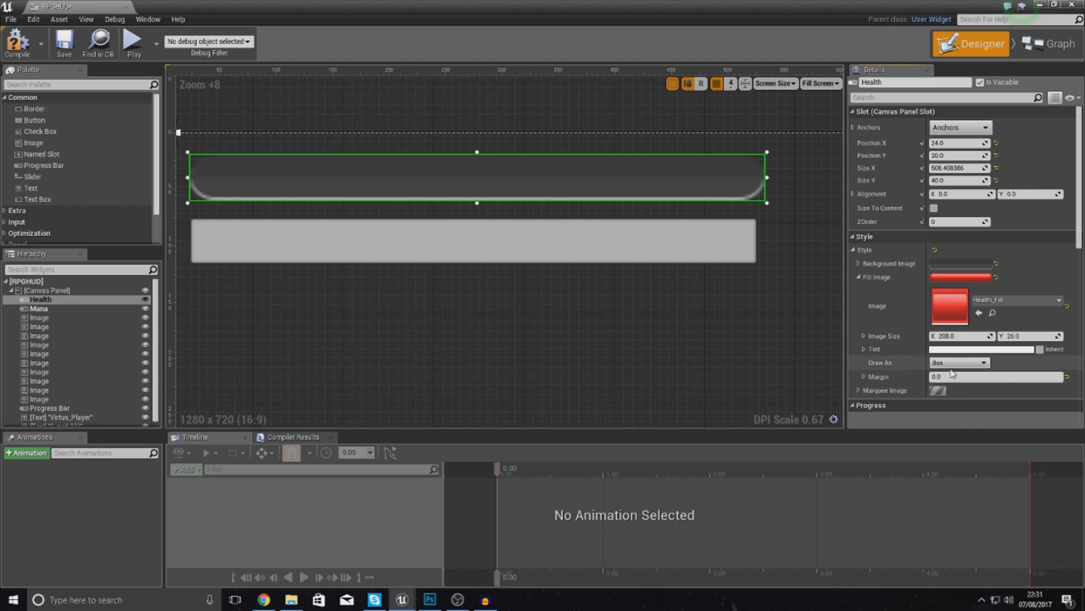
{"action": "scroll", "coordinate": [932, 368], "scroll_direction": "down", "scroll_amount": 2}
{"action": "left_click_drag", "start_coordinate": [945, 347], "coordinate": [990, 347]}
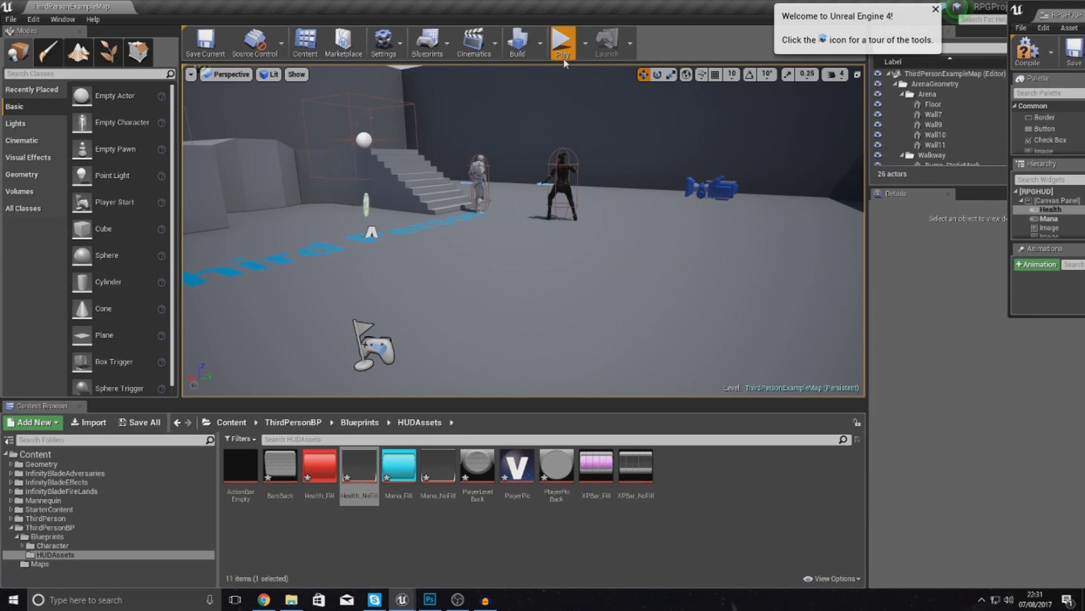
- Play the level in the main editor, run the character around and use its ability to check the restyled Health bar
{"action": "left_click", "coordinate": [561, 42]}
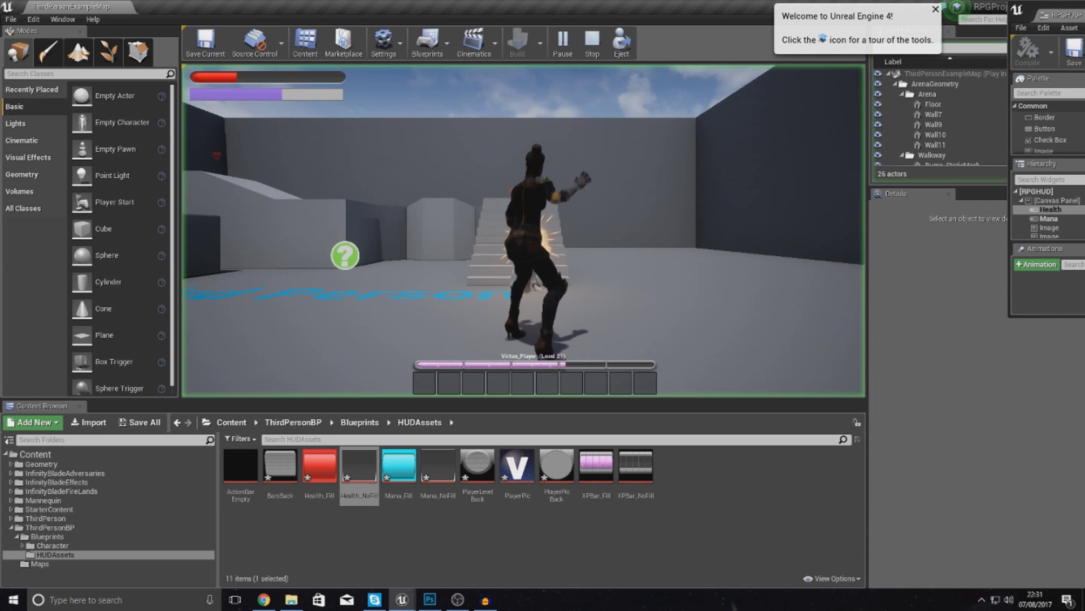
{"action": "key", "text": "d"}
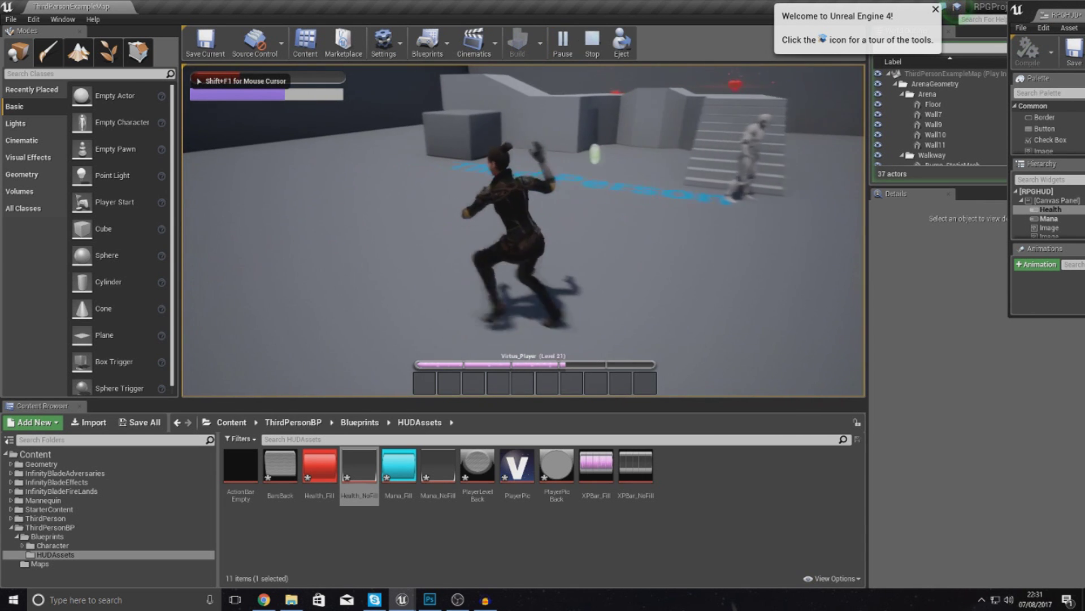
{"action": "key", "text": "a"}
{"action": "key", "text": "w"}
{"action": "key", "text": "a"}
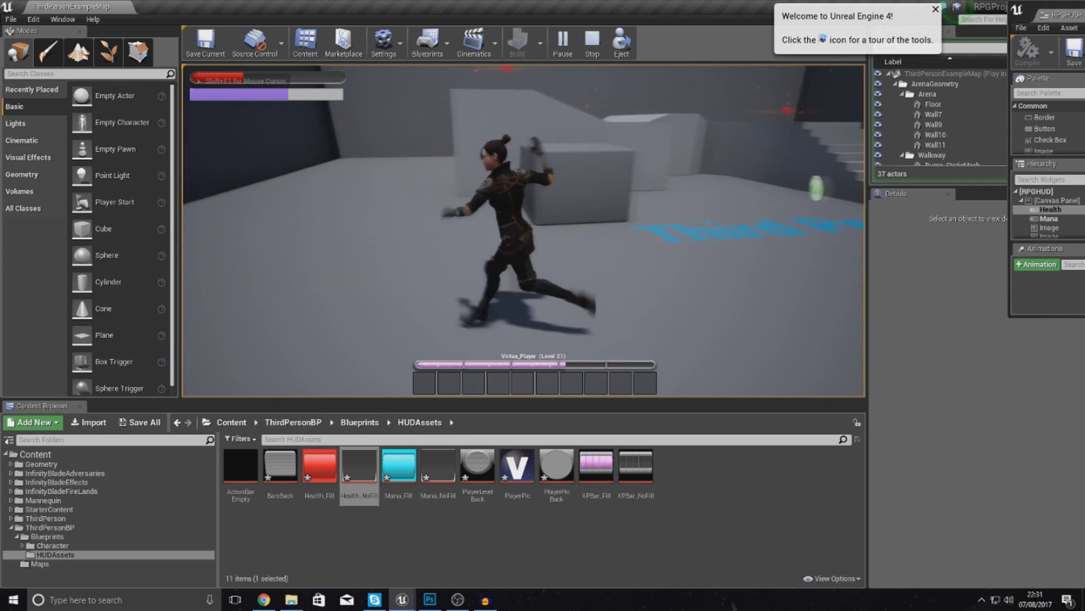
{"action": "key", "text": "d"}
{"action": "key", "text": "a"}
{"action": "key", "text": "d"}
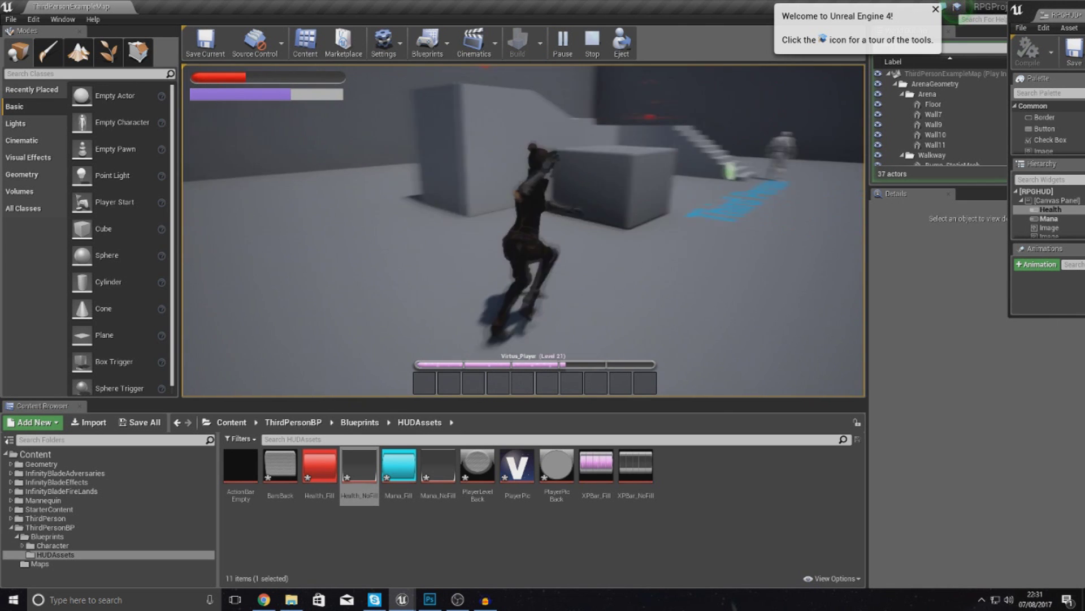
{"action": "key", "text": "1"}
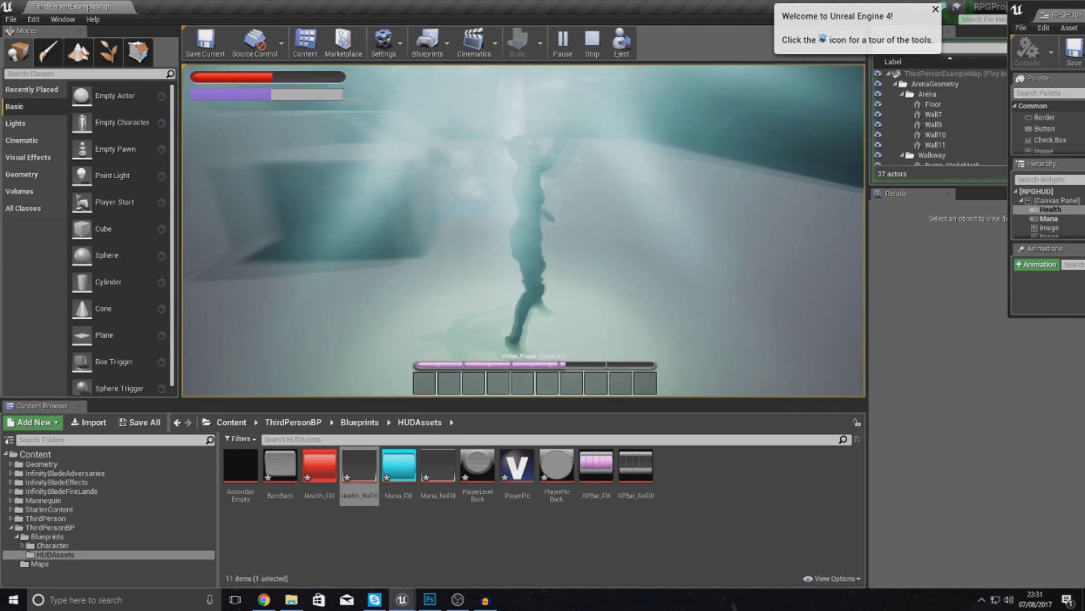
{"action": "key", "text": "1"}
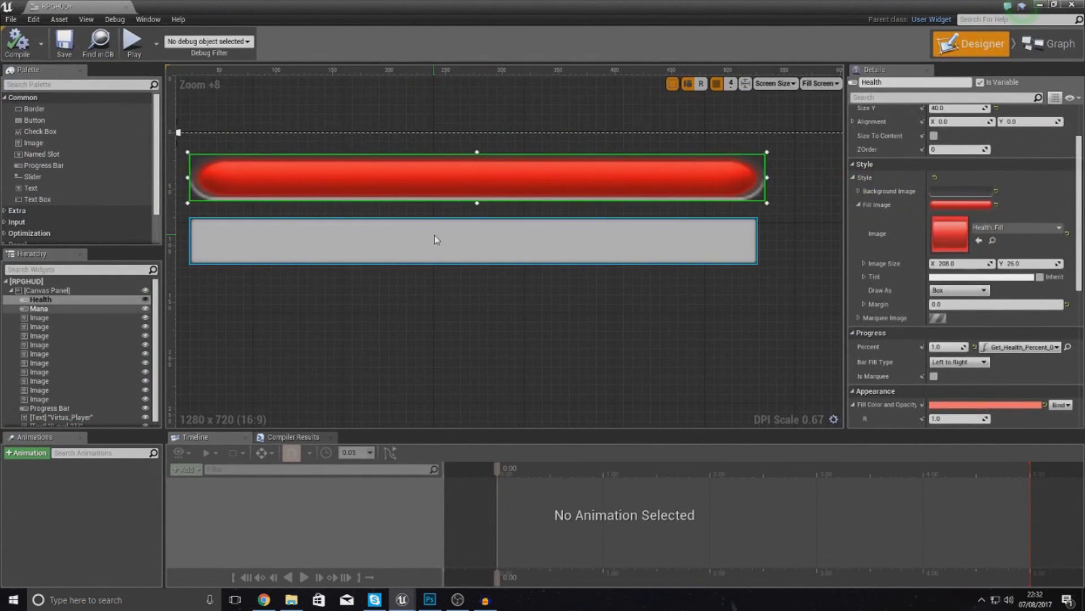
- Assign the Mana_NoFill texture as the Mana bar's background image and set that image's margin to 0
{"action": "left_click", "coordinate": [436, 235]}
{"action": "left_click", "coordinate": [858, 205]}
{"action": "left_click", "coordinate": [859, 191]}
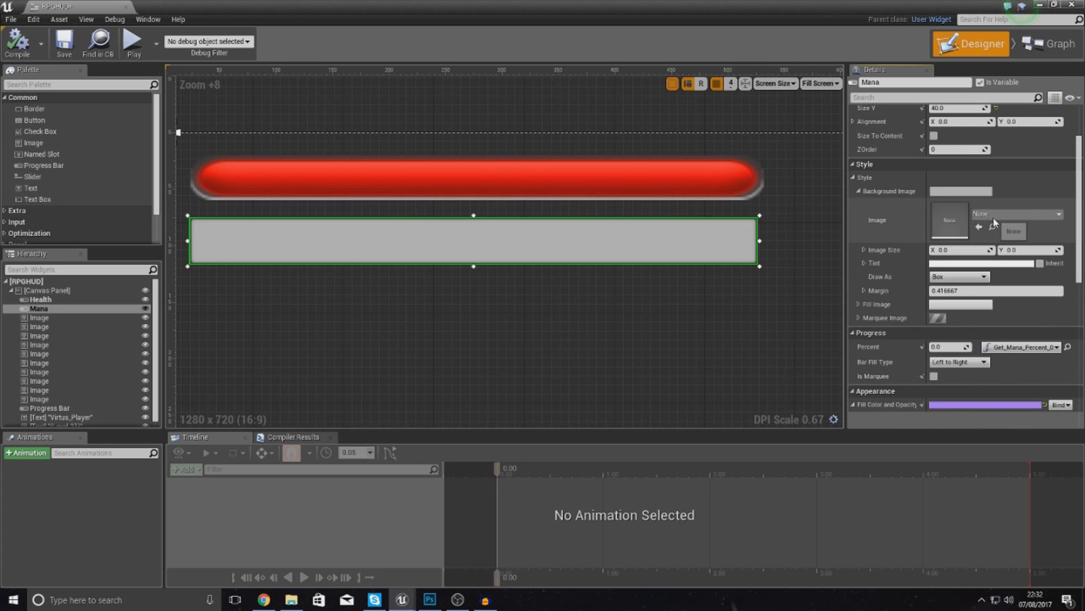
{"action": "left_click", "coordinate": [997, 215]}
{"action": "key", "text": "BackSpace"}
{"action": "key", "text": "BackSpace"}
{"action": "key", "text": "BackSpace"}
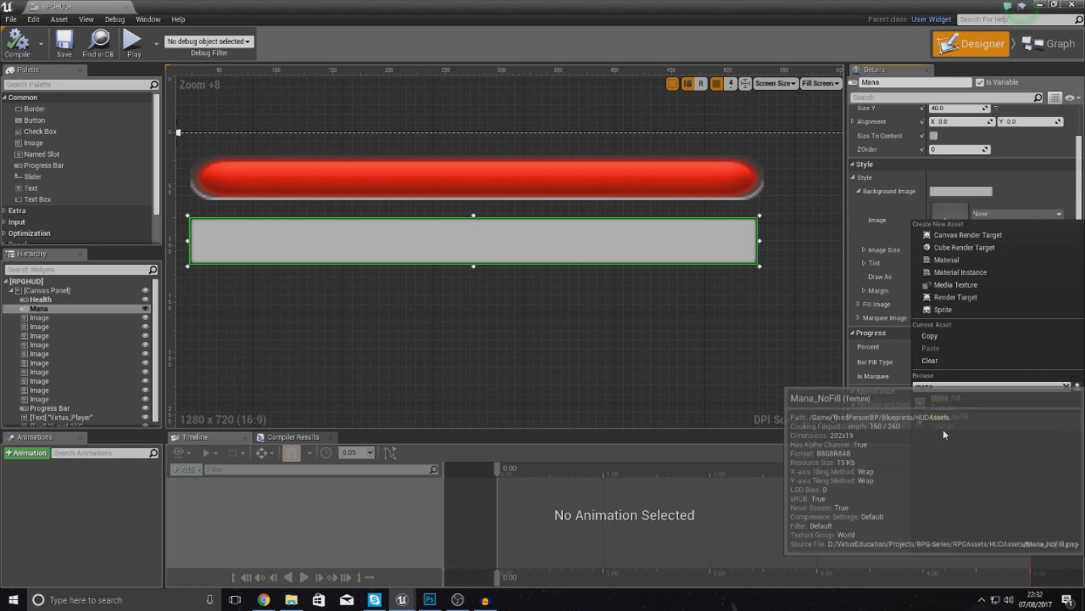
{"action": "left_click", "coordinate": [943, 426]}
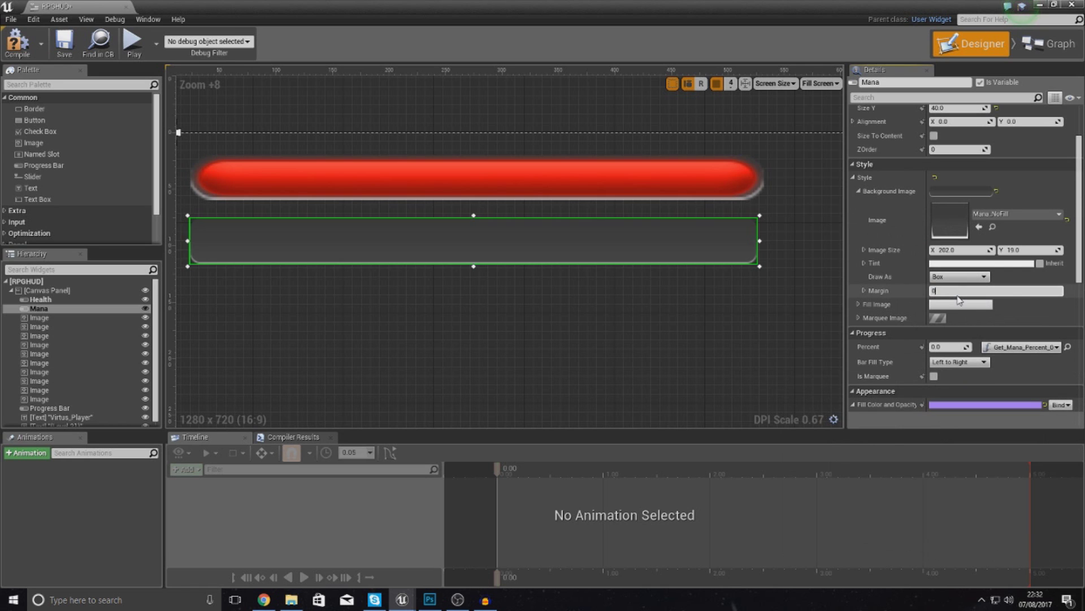
{"action": "left_click", "coordinate": [858, 191]}
- Assign the Mana_Fill texture as the Mana bar's fill image with margin 0, and set the bar's Percent to 0.79
{"action": "left_click", "coordinate": [860, 205]}
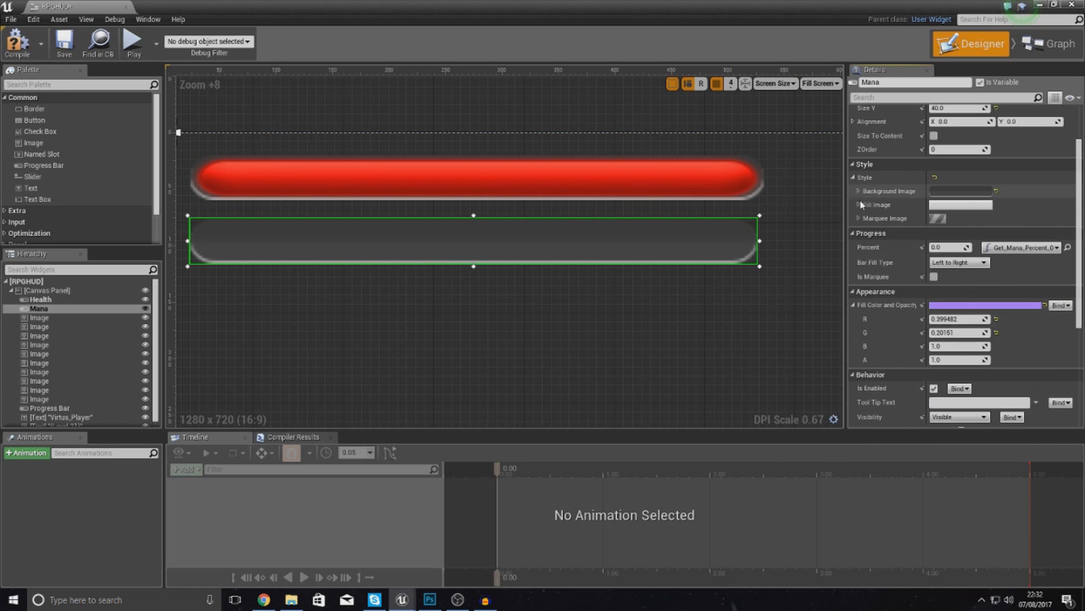
{"action": "left_click", "coordinate": [995, 227]}
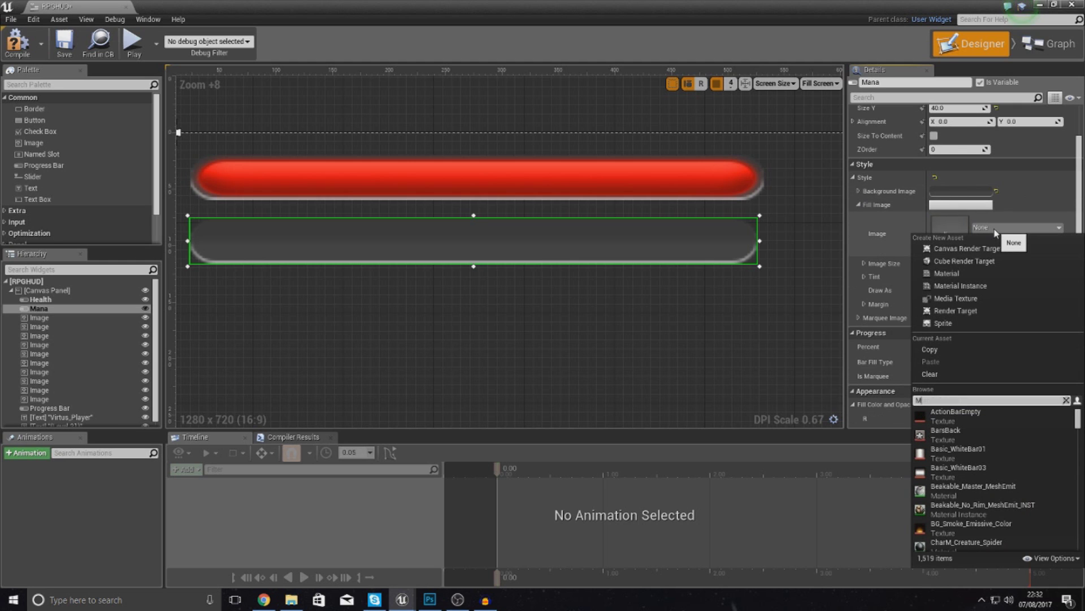
{"action": "type", "text": "Mana"}
{"action": "left_click", "coordinate": [961, 413]}
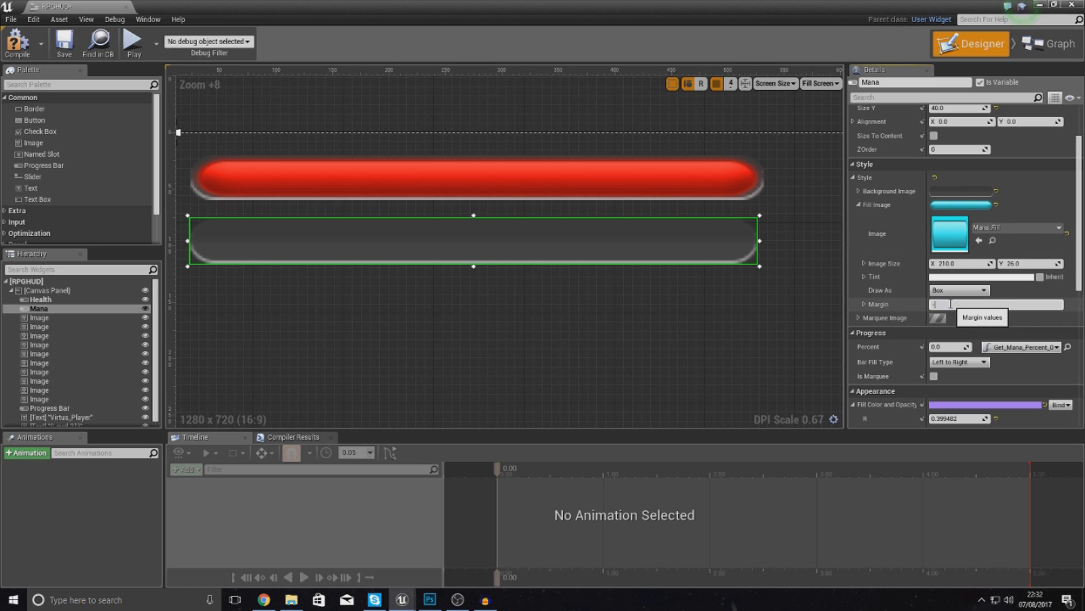
{"action": "mouse_move", "coordinate": [939, 348]}
{"action": "left_mouse_down"}
{"action": "mouse_move", "coordinate": [1015, 347]}
{"action": "mouse_move", "coordinate": [927, 347]}
{"action": "mouse_move", "coordinate": [947, 346]}
{"action": "left_mouse_up"}
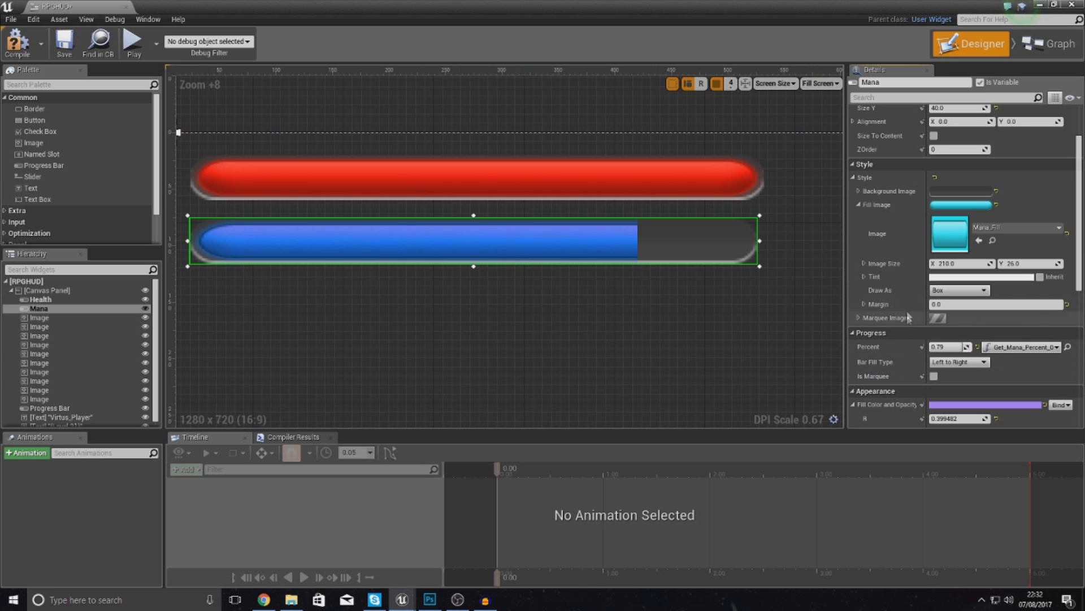
{"action": "left_click", "coordinate": [858, 204]}
- Set the R and G values of the Mana bar's fill colour to 1 so its tint is white
{"action": "scroll", "coordinate": [943, 323], "scroll_direction": "down", "scroll_amount": 3}
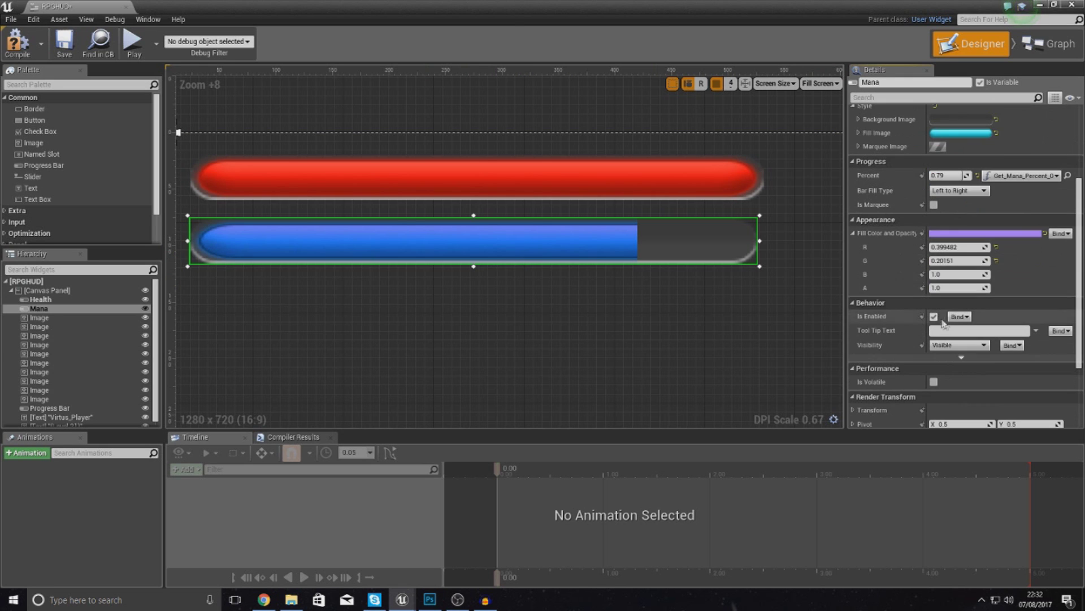
{"action": "left_click", "coordinate": [961, 247]}
{"action": "type", "text": "1"}
{"action": "key", "text": "Return"}
- Set the G and B values of the Health bar's fill colour to 1 so its tint is white
{"action": "left_click", "coordinate": [722, 195]}
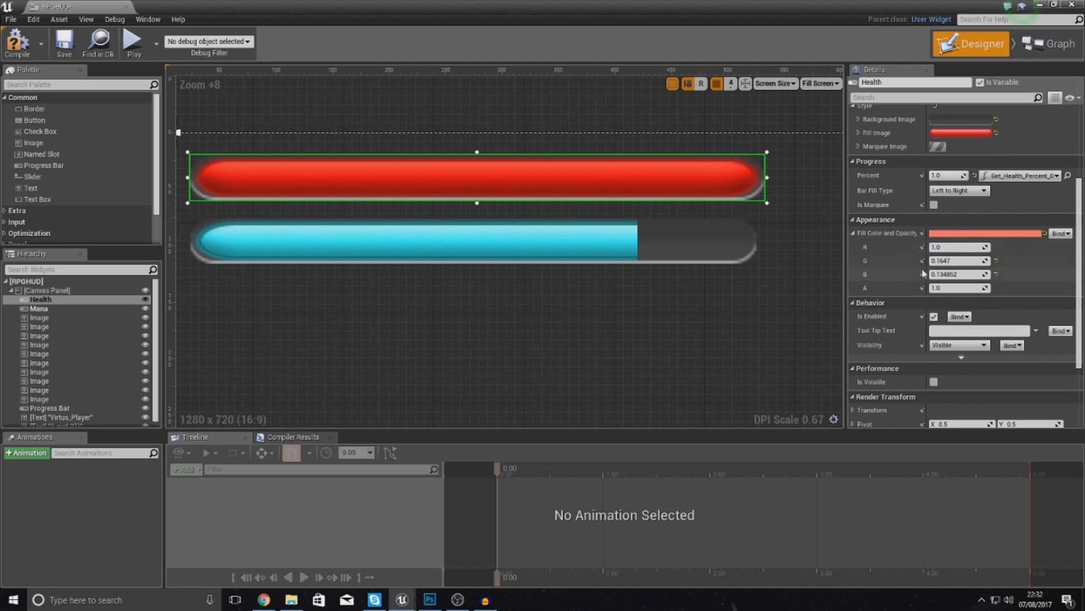
{"action": "type", "text": "1"}
{"action": "left_click", "coordinate": [961, 274]}
{"action": "type", "text": "1"}
{"action": "key", "text": "Return"}
{"action": "left_click", "coordinate": [766, 234]}
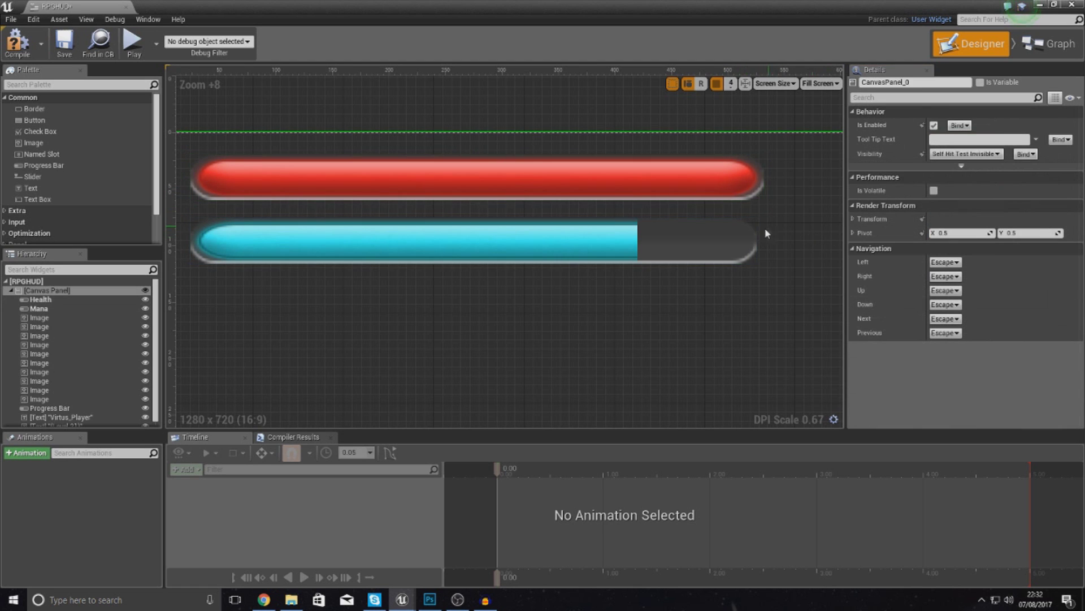
- Widen the Mana bar so its far end lines up with the end of the Health bar
{"action": "left_click", "coordinate": [643, 167]}
{"action": "left_click", "coordinate": [643, 237]}
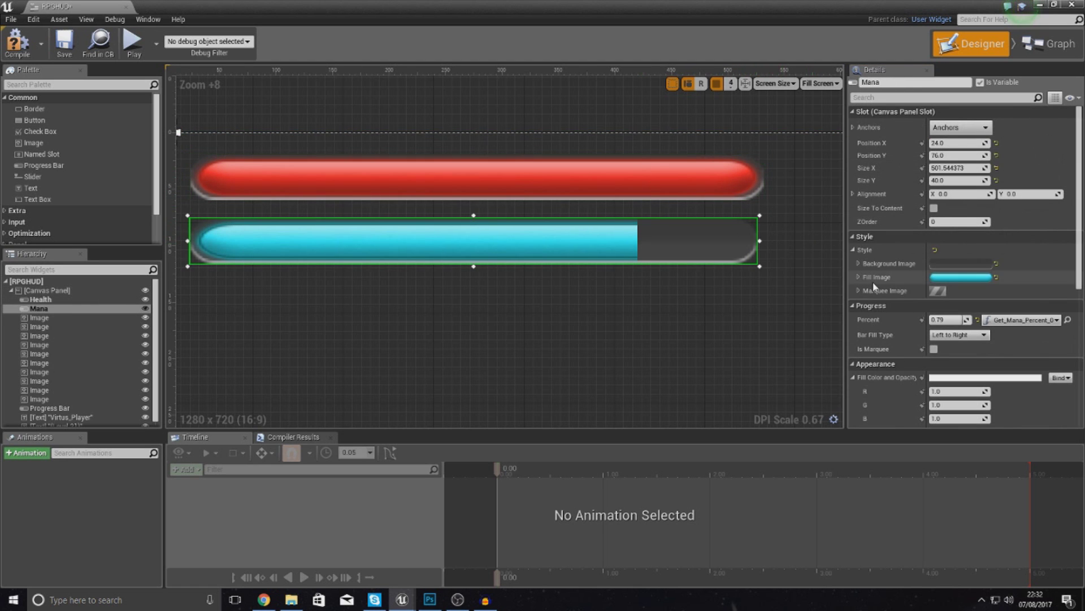
{"action": "left_click", "coordinate": [627, 290]}
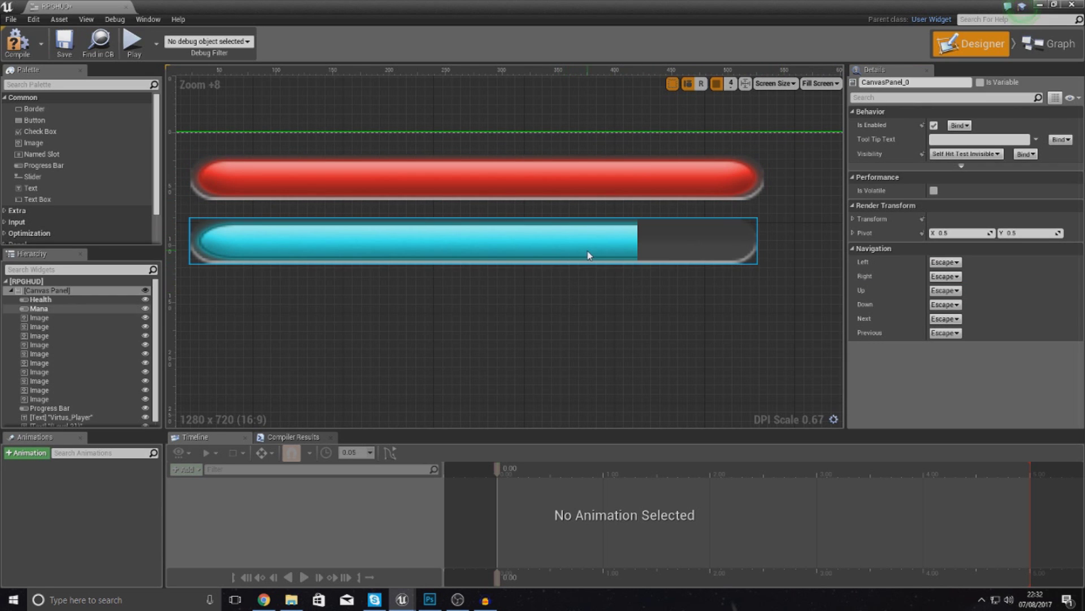
{"action": "left_click", "coordinate": [588, 255]}
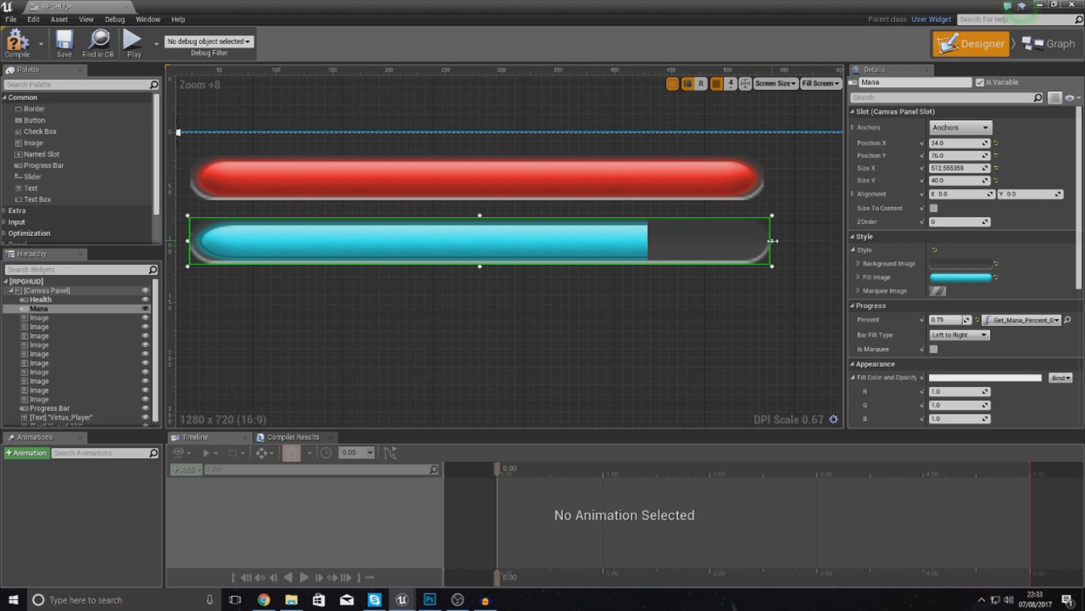
{"action": "left_click", "coordinate": [799, 255]}
{"action": "left_click", "coordinate": [730, 236]}
{"action": "left_click", "coordinate": [741, 208]}
- Switch to Photoshop, examine the player portrait and bars in the HUD mockup up close, and return to the RPGHUD widget
{"action": "left_click", "coordinate": [430, 600]}
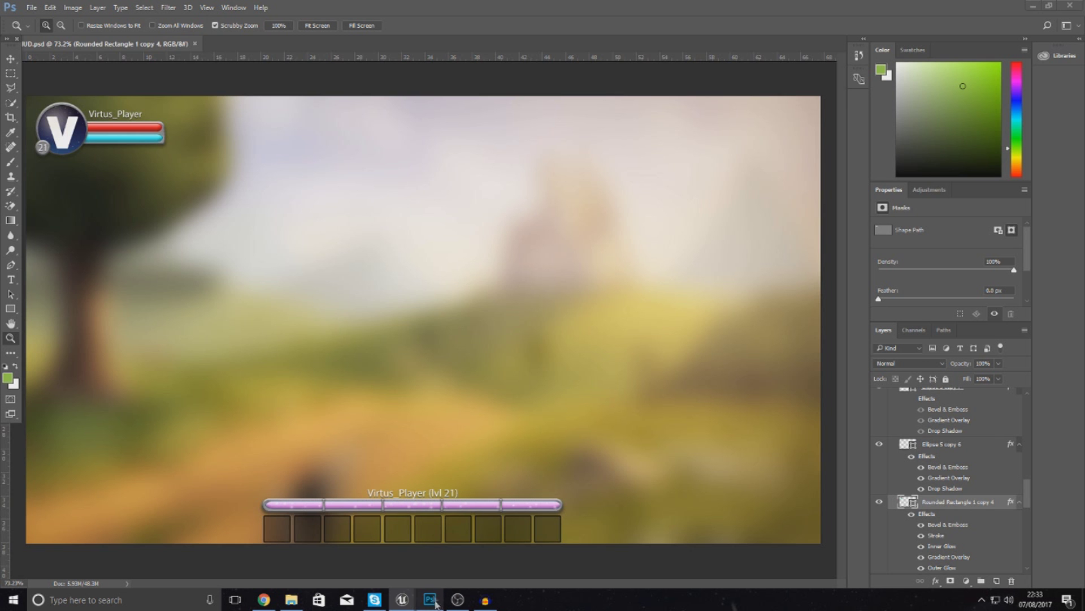
{"action": "left_click", "coordinate": [37, 138]}
{"action": "left_click", "coordinate": [38, 137]}
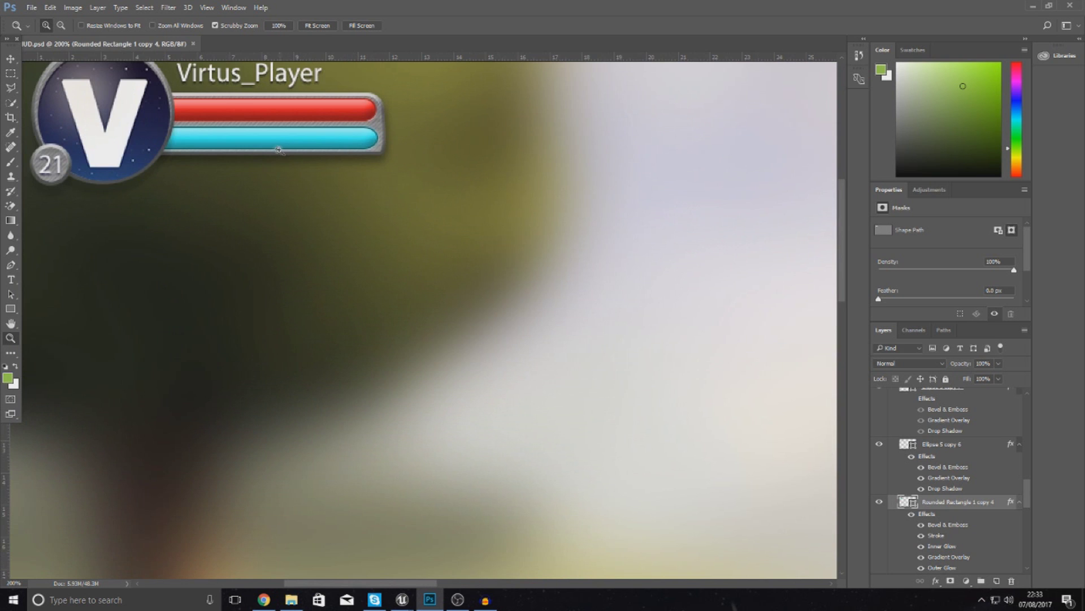
{"action": "scroll", "coordinate": [342, 190], "scroll_direction": "up", "scroll_amount": 1}
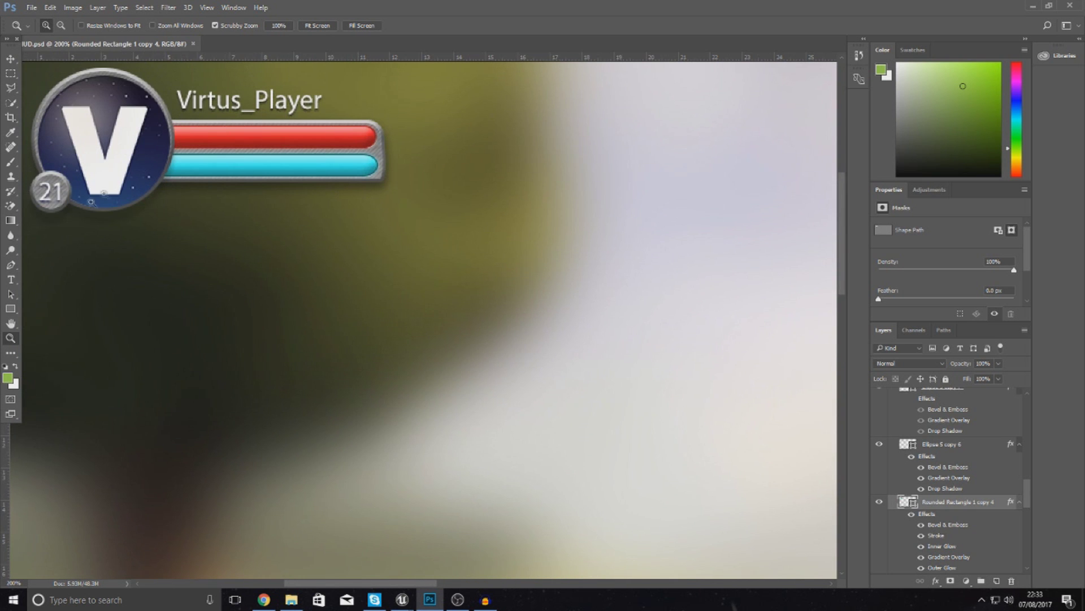
{"action": "left_click", "coordinate": [1032, 6]}
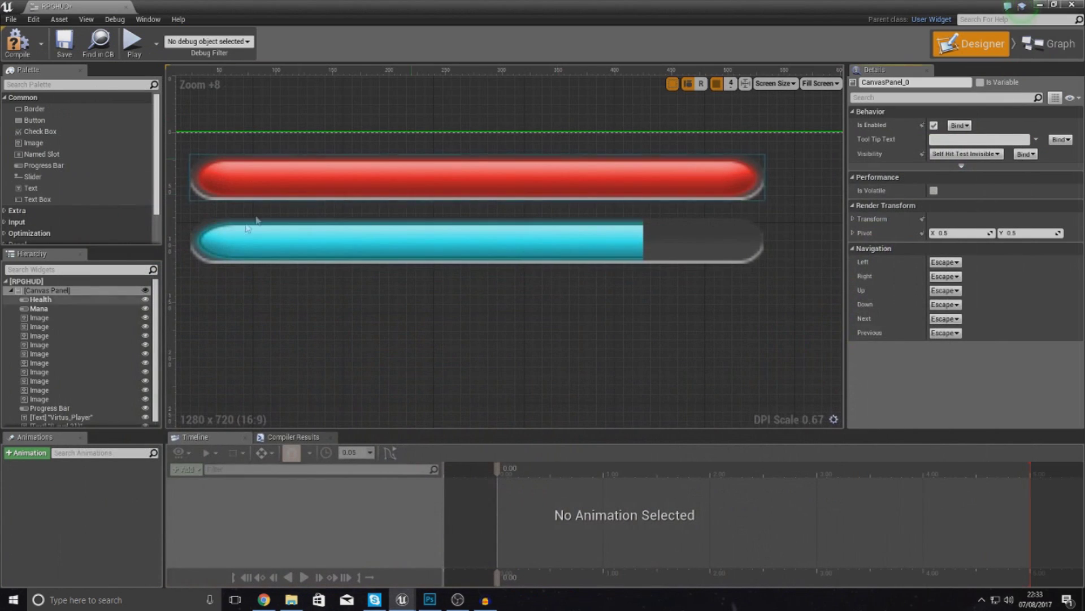
- Add an Image widget to the canvas near the Mana bar and assign the BarsBack texture to it
{"action": "left_click_drag", "start_coordinate": [33, 143], "coordinate": [413, 273]}
{"action": "left_click_drag", "start_coordinate": [452, 310], "coordinate": [390, 293]}
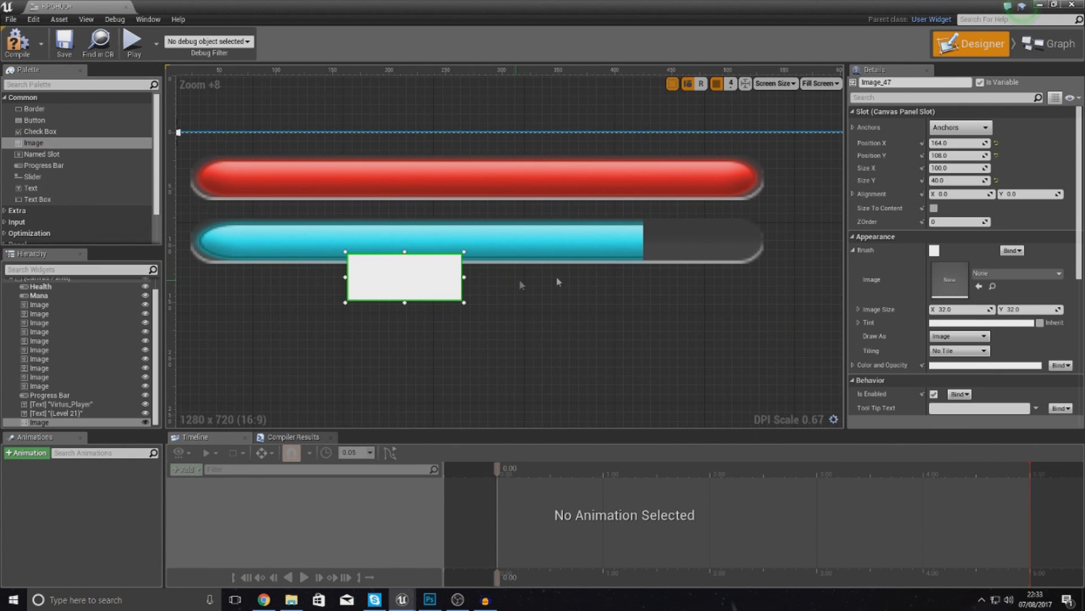
{"action": "left_click", "coordinate": [992, 276]}
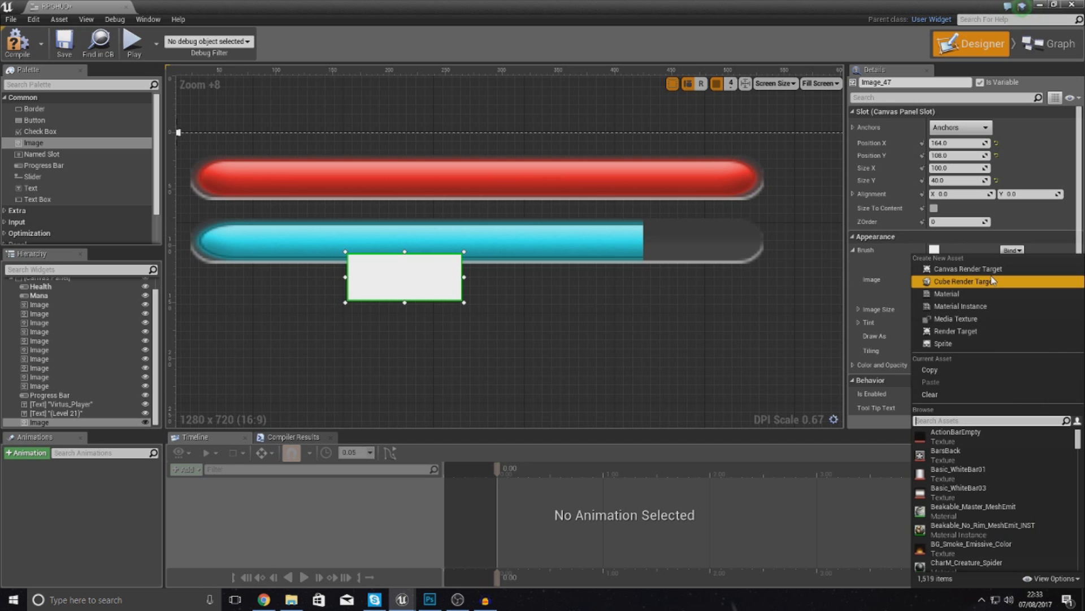
{"action": "left_click", "coordinate": [956, 452]}
- Enlarge the BarsBack image to about 464 by 150 and place it over the bars at X 112, Y 12
{"action": "left_click_drag", "start_coordinate": [462, 304], "coordinate": [848, 410]}
{"action": "left_click_drag", "start_coordinate": [690, 360], "coordinate": [636, 247]}
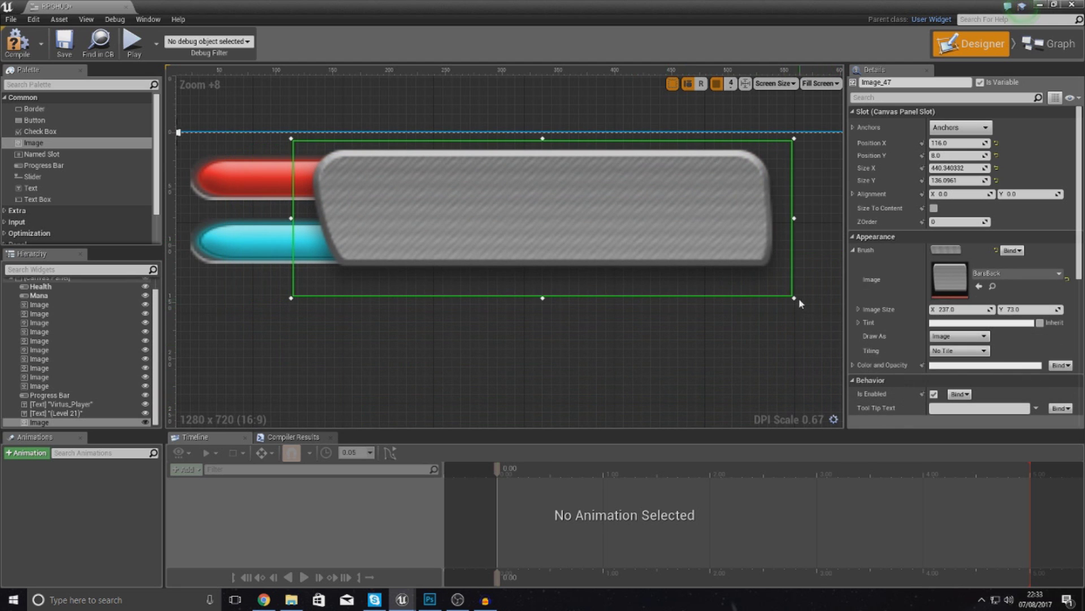
{"action": "mouse_move", "coordinate": [803, 304]}
{"action": "left_mouse_down"}
{"action": "mouse_move", "coordinate": [851, 334]}
{"action": "mouse_move", "coordinate": [814, 308]}
{"action": "mouse_move", "coordinate": [821, 315]}
{"action": "left_mouse_up"}
{"action": "mouse_move", "coordinate": [474, 235]}
{"action": "left_mouse_down"}
{"action": "mouse_move", "coordinate": [514, 311]}
{"action": "mouse_move", "coordinate": [497, 228]}
{"action": "mouse_move", "coordinate": [470, 240]}
{"action": "left_mouse_up"}
{"action": "scroll", "coordinate": [473, 271], "scroll_direction": "down", "scroll_amount": 3}
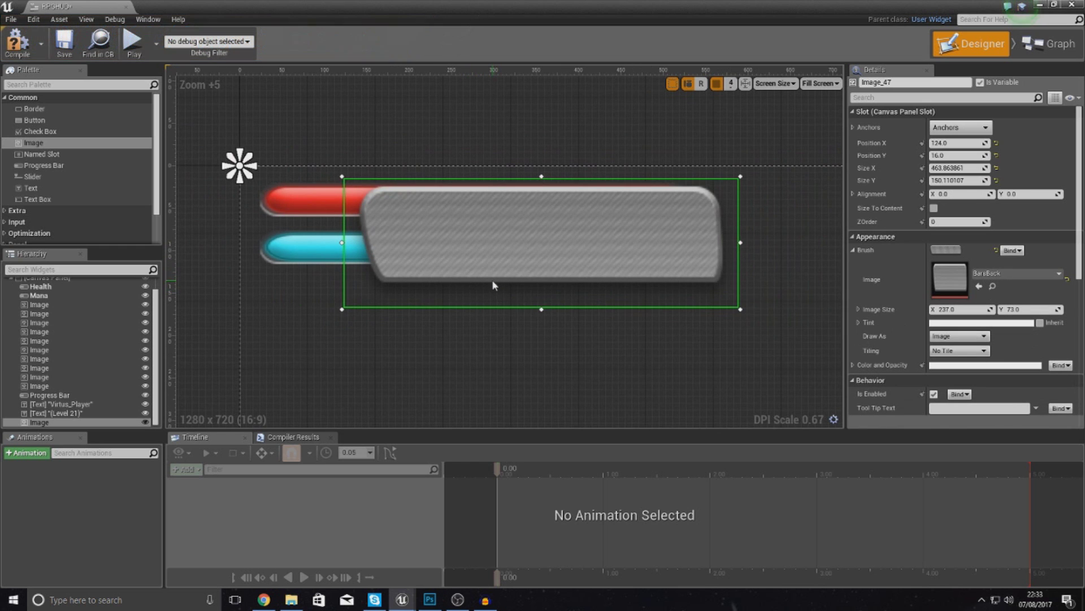
{"action": "left_click_drag", "start_coordinate": [512, 247], "coordinate": [495, 244]}
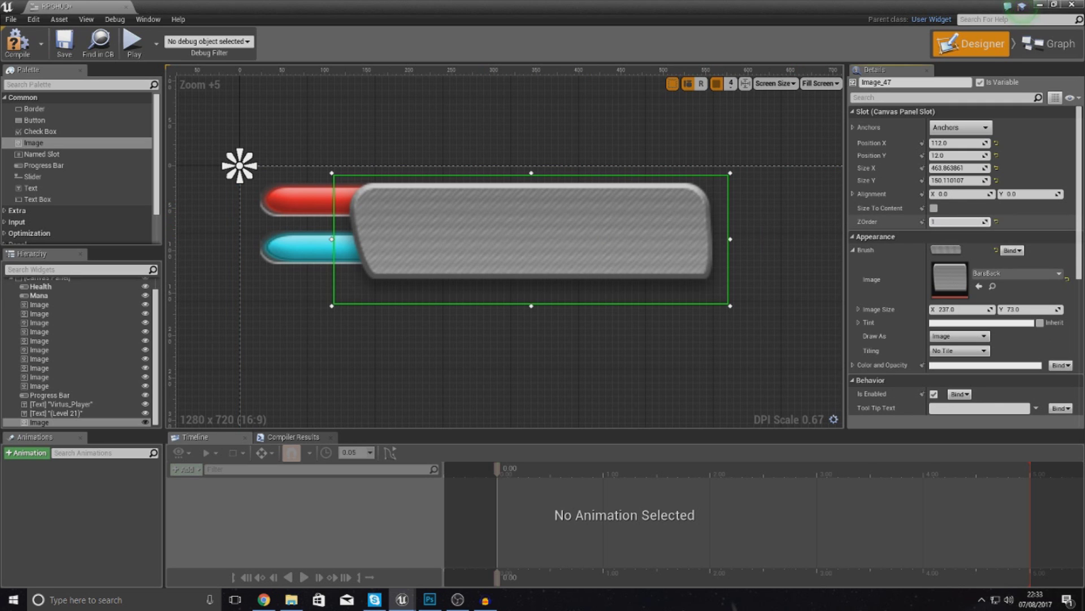
- Try a ZOrder of -1 on the BarsBack image, and set it back to 0
{"action": "left_click", "coordinate": [951, 222]}
{"action": "type", "text": "-1"}
{"action": "key", "text": "Return"}
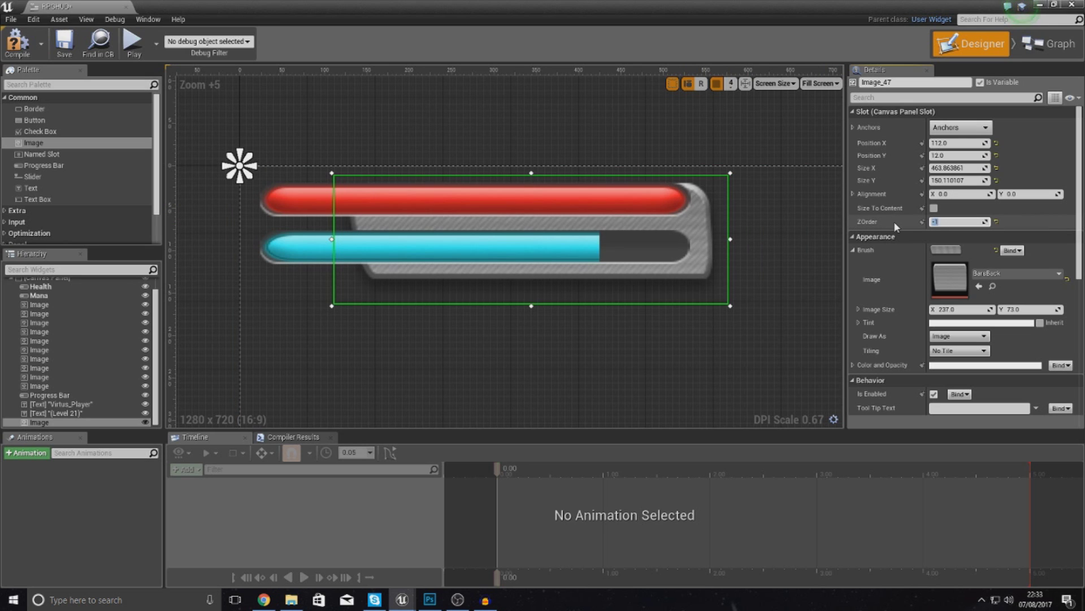
{"action": "type", "text": "0"}
{"action": "key", "text": "Return"}
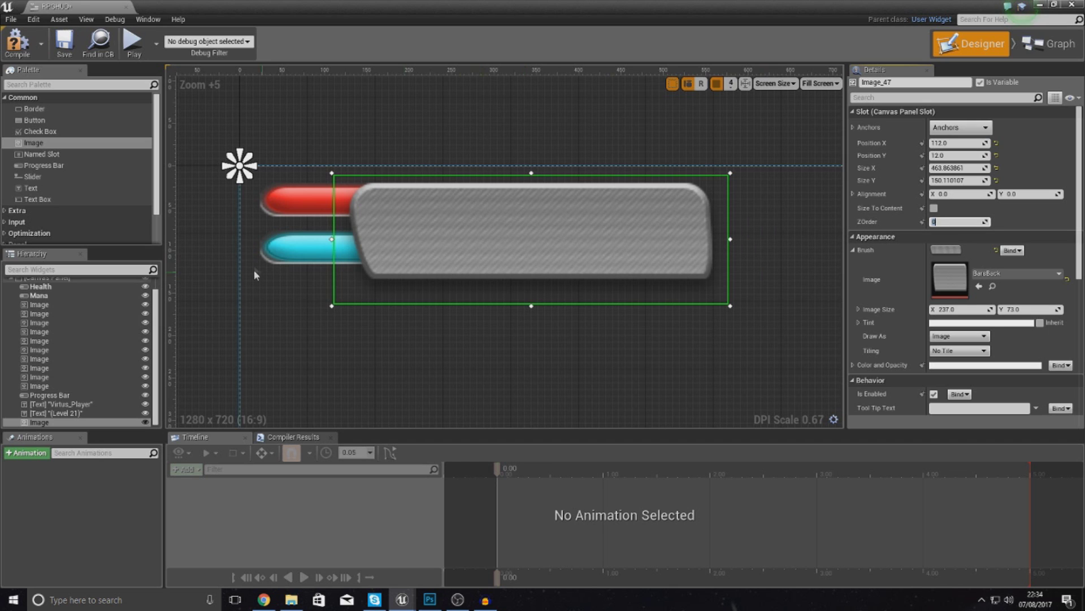
- Set the ZOrder of both the Health and Mana progress bars to 1
{"action": "left_click", "coordinate": [285, 211]}
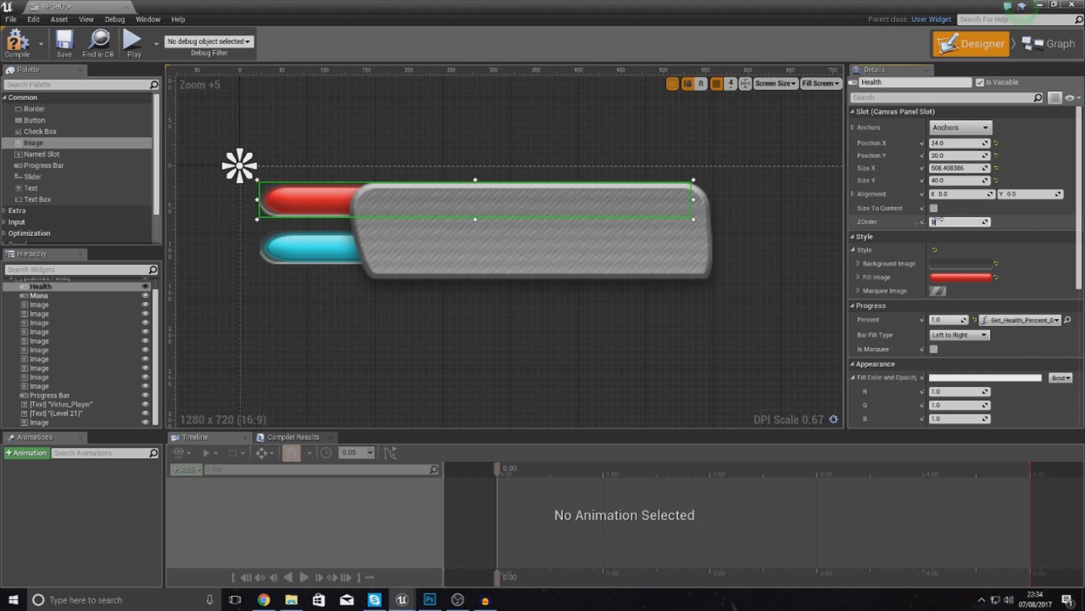
{"action": "left_click", "coordinate": [290, 251]}
{"action": "left_click", "coordinate": [947, 221]}
{"action": "type", "text": "1"}
{"action": "key", "text": "Return"}
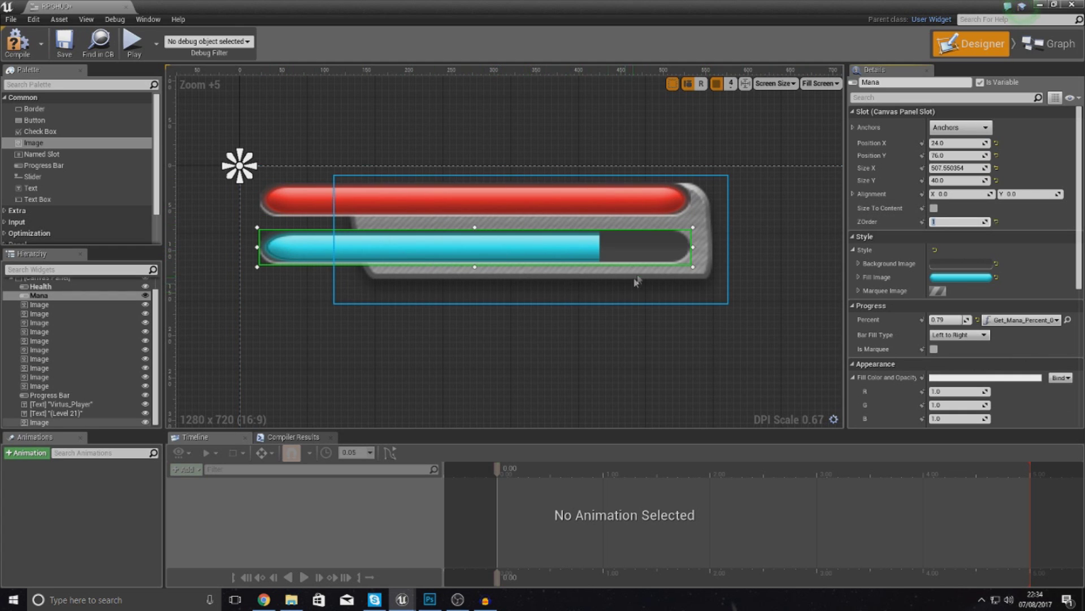
- Resize the BarsBack image to about 470 by 178 and move it to X 160, Y 24
{"action": "left_click", "coordinate": [534, 297]}
{"action": "left_click_drag", "start_coordinate": [571, 295], "coordinate": [603, 309]}
{"action": "left_click_drag", "start_coordinate": [761, 323], "coordinate": [765, 346]}
{"action": "left_click_drag", "start_coordinate": [672, 311], "coordinate": [682, 304]}
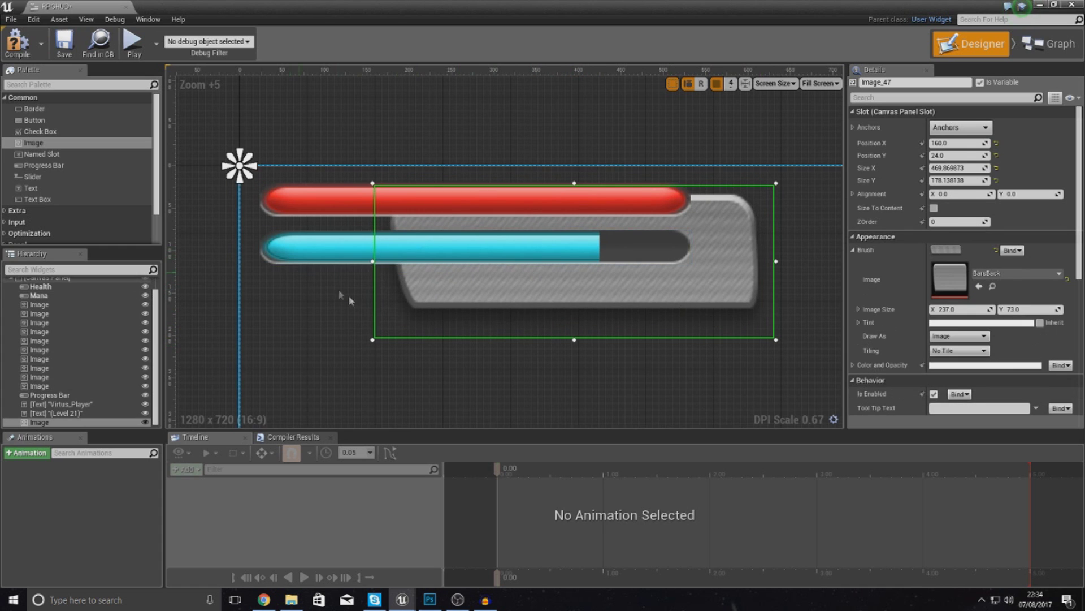
- Move and shrink the bars inside the backing: Mana about 384 wide at X 211, Y 107, Health about 390 wide at X 202, Y 55
{"action": "left_click", "coordinate": [317, 248]}
{"action": "left_click_drag", "start_coordinate": [365, 259], "coordinate": [399, 282]}
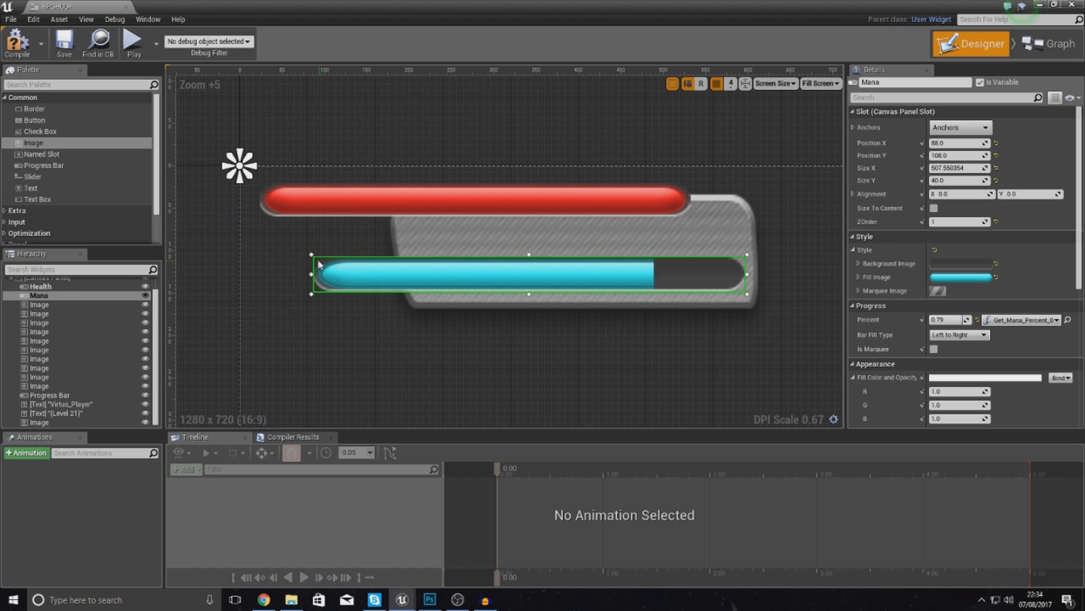
{"action": "left_click_drag", "start_coordinate": [311, 254], "coordinate": [419, 257]}
{"action": "mouse_move", "coordinate": [385, 208]}
{"action": "left_mouse_down"}
{"action": "mouse_move", "coordinate": [439, 235]}
{"action": "mouse_move", "coordinate": [383, 226]}
{"action": "left_mouse_up"}
{"action": "left_click_drag", "start_coordinate": [307, 209], "coordinate": [407, 208]}
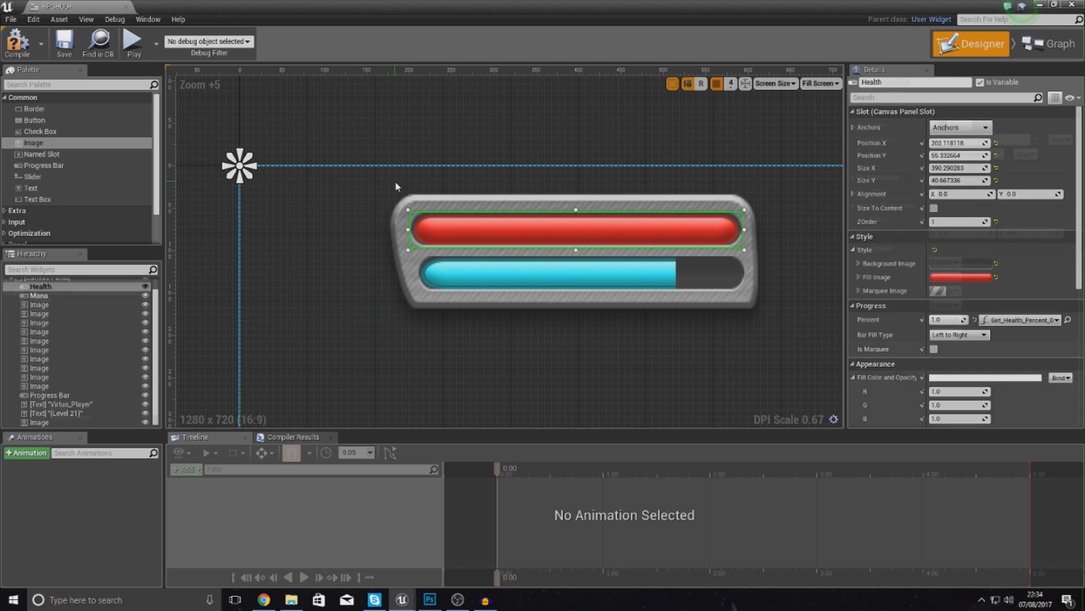
{"action": "left_click", "coordinate": [399, 188]}
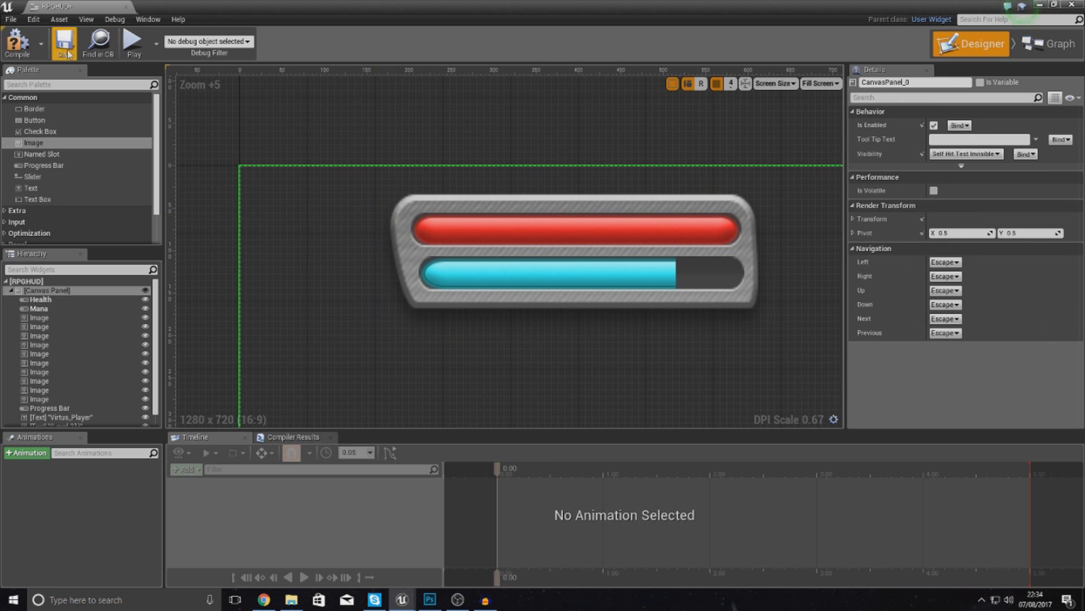
- Close the widget editor, play the level to test the HUD bars while running and jumping, and stop the play session
{"action": "left_click", "coordinate": [126, 7]}
{"action": "left_click", "coordinate": [573, 45]}
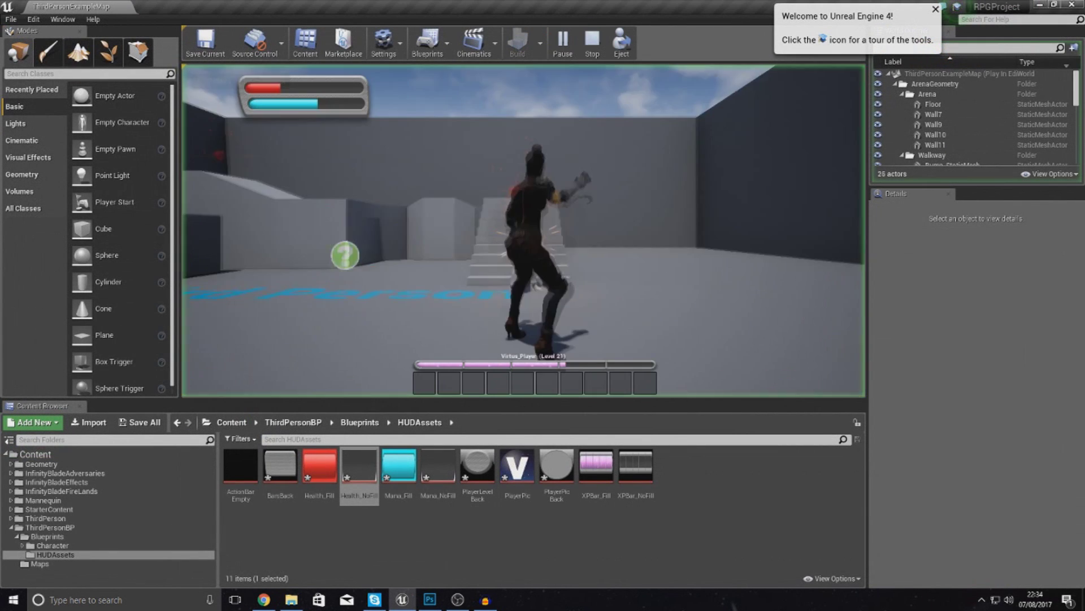
{"action": "key", "text": "w"}
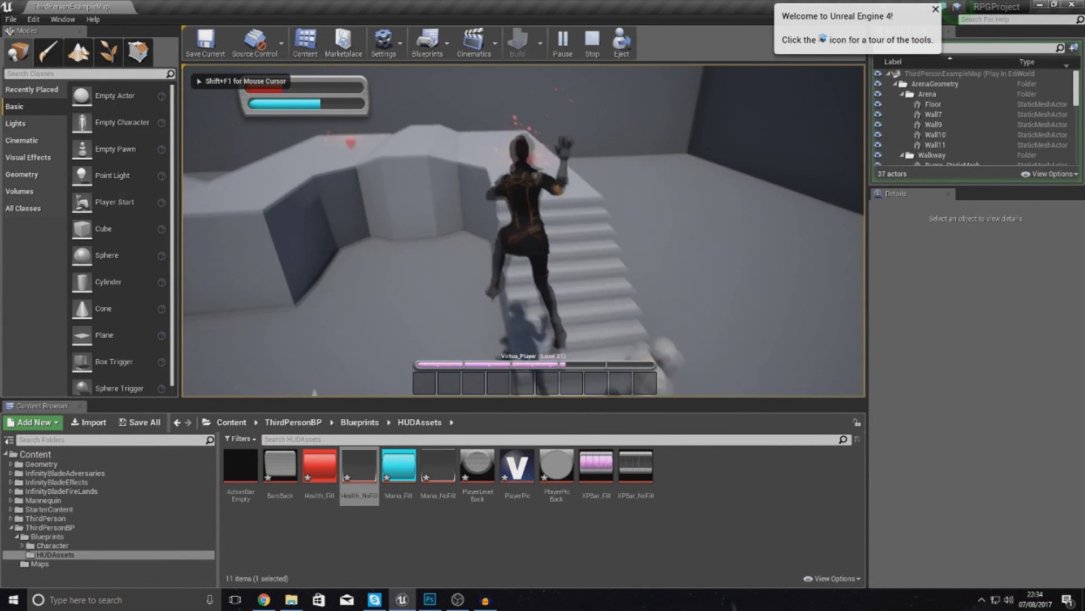
{"action": "key", "text": "w"}
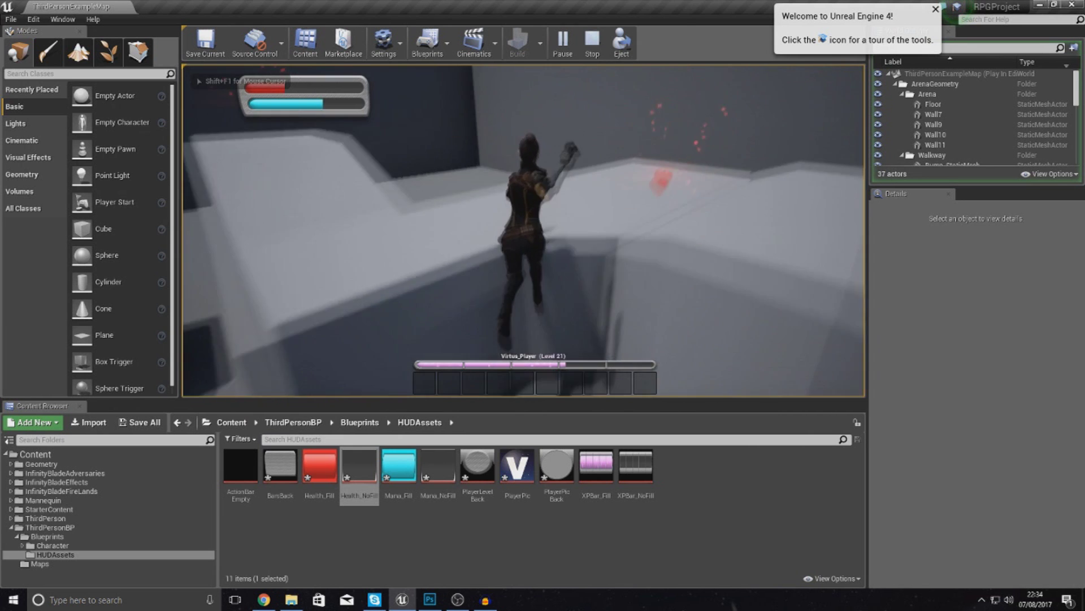
{"action": "key", "text": "space"}
{"action": "key", "text": "w"}
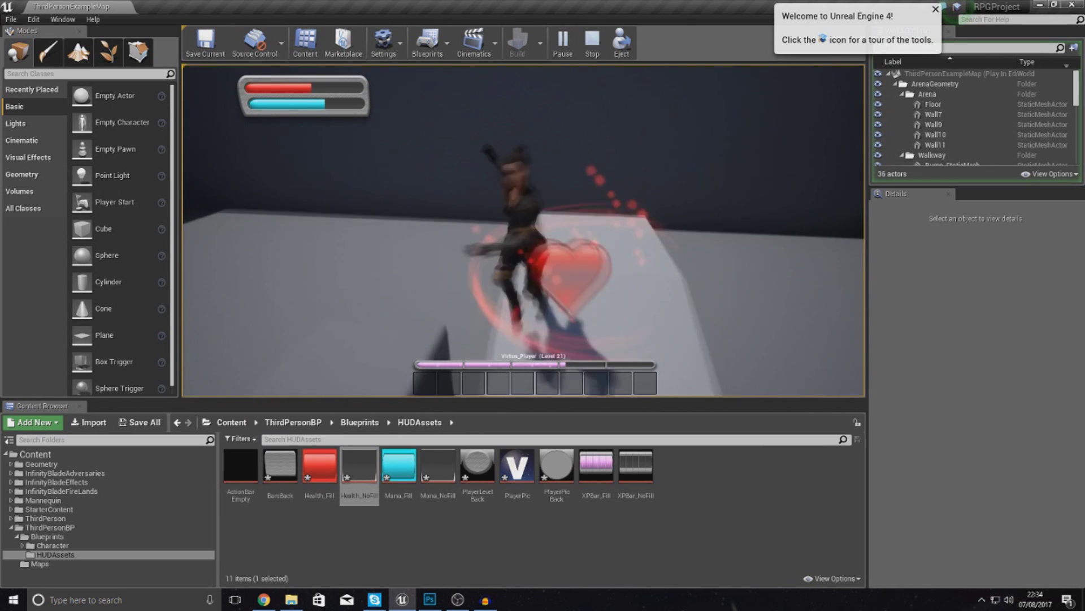
{"action": "key", "text": "space"}
{"action": "key", "text": "Escape"}
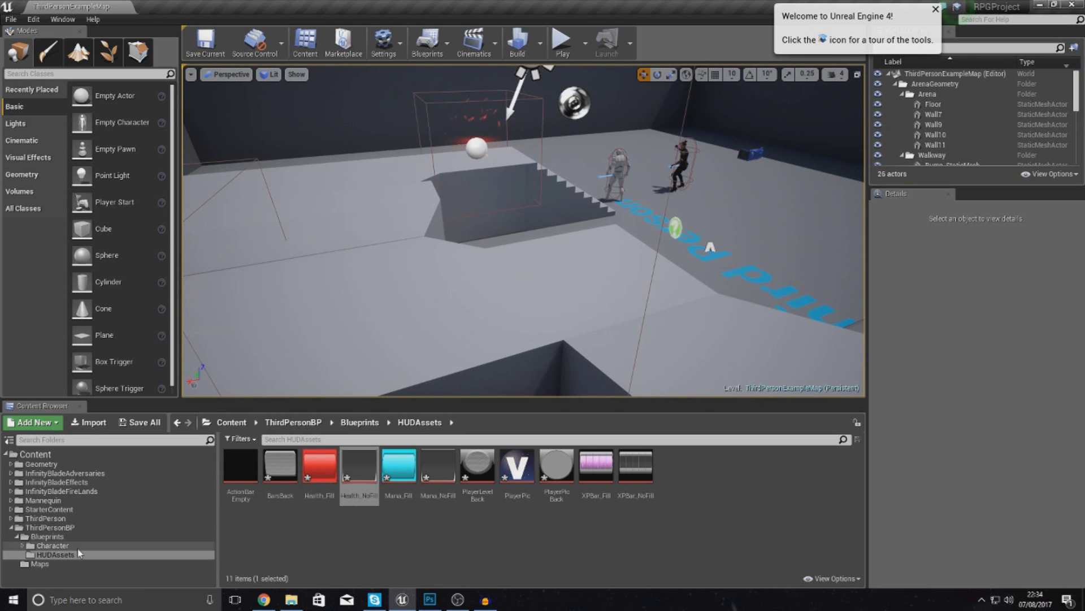
- Reopen the RPGHUD widget blueprint from the project's ThirdPersonBP Blueprints folder
{"action": "left_click", "coordinate": [52, 545]}
{"action": "left_click", "coordinate": [55, 554]}
{"action": "left_click", "coordinate": [48, 536]}
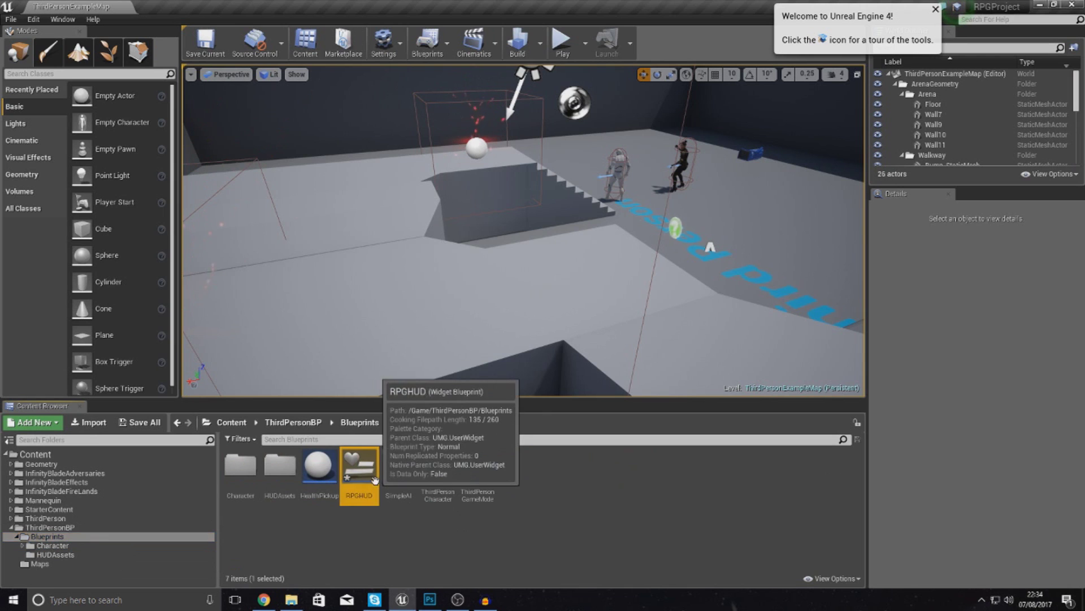
{"action": "double_click", "coordinate": [359, 469]}
- Anchor the BarsBack image to the canvas's top-left corner and deselect the bar widgets
{"action": "left_click", "coordinate": [379, 138]}
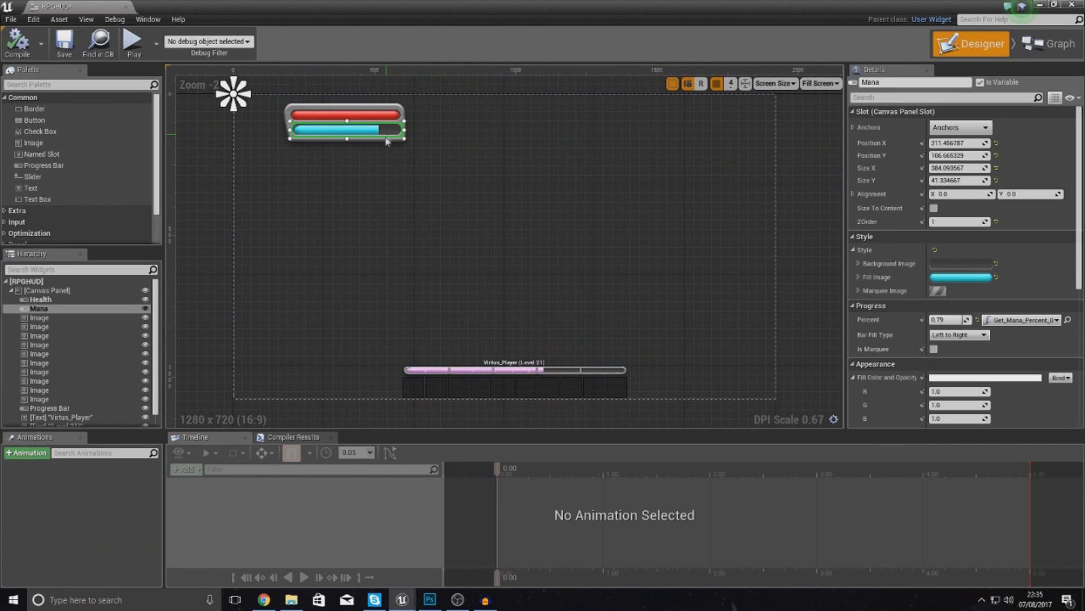
{"action": "scroll", "coordinate": [378, 142], "scroll_direction": "up", "scroll_amount": 4}
{"action": "right_click_drag", "start_coordinate": [433, 215], "coordinate": [543, 303]}
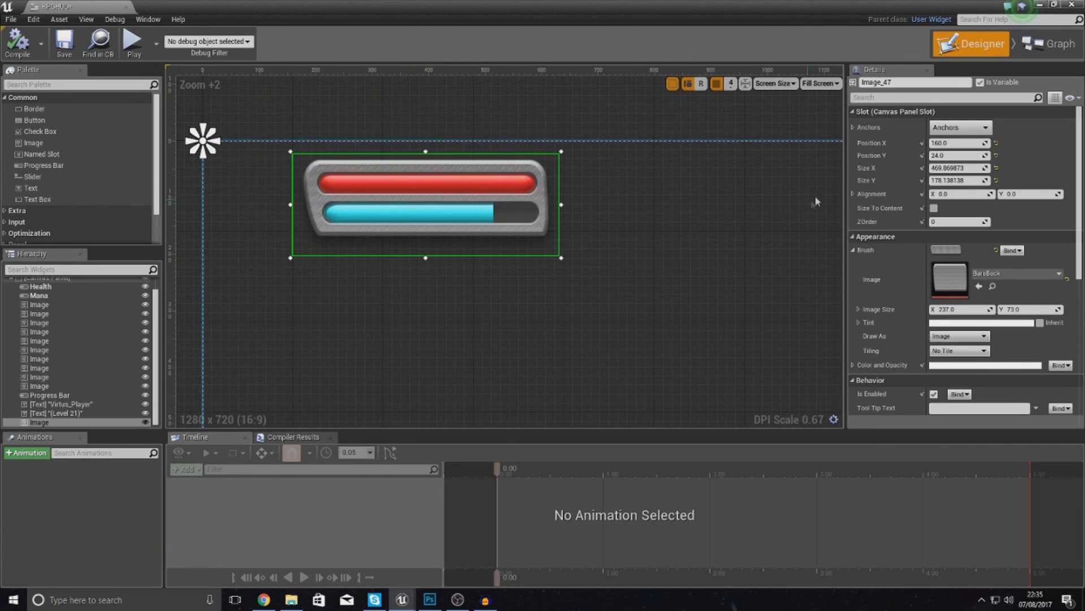
{"action": "left_click", "coordinate": [960, 127]}
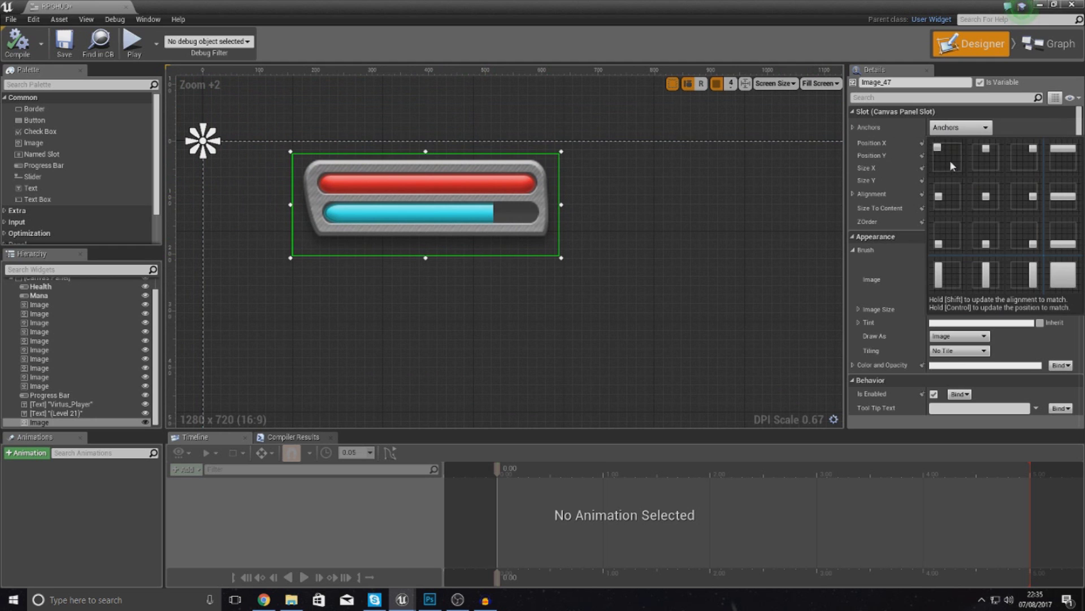
{"action": "left_click", "coordinate": [953, 166]}
{"action": "left_click", "coordinate": [487, 208]}
{"action": "left_click", "coordinate": [507, 190]}
{"action": "left_click", "coordinate": [507, 189]}
{"action": "left_click", "coordinate": [509, 190]}
{"action": "left_click", "coordinate": [685, 191]}
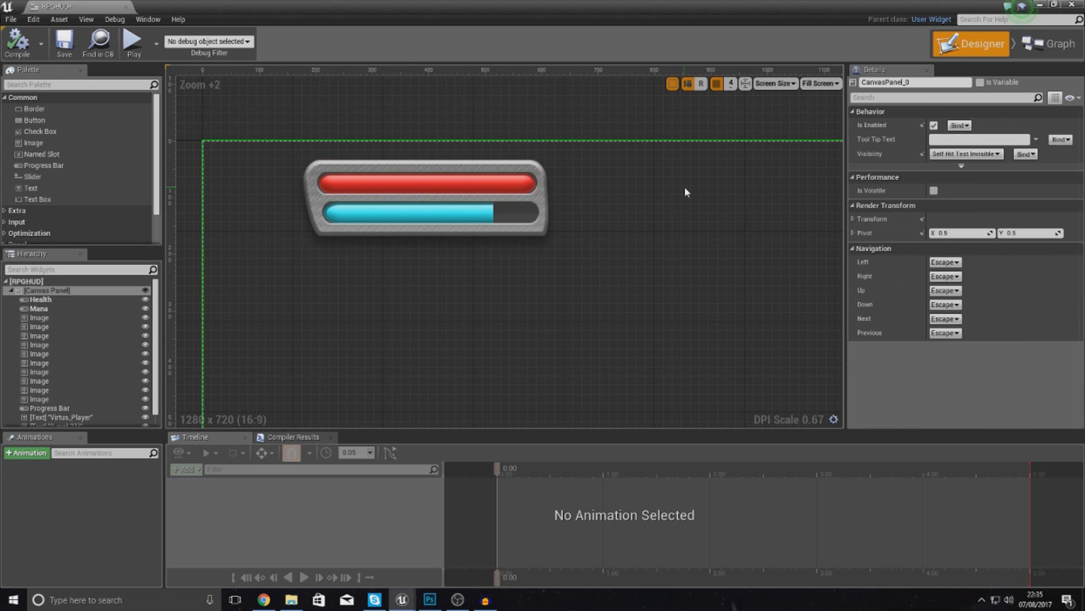
- Add an Image widget beside the start of the bars at X 36, Y 96, and dismiss its texture list without choosing
{"action": "left_click_drag", "start_coordinate": [35, 145], "coordinate": [225, 201]}
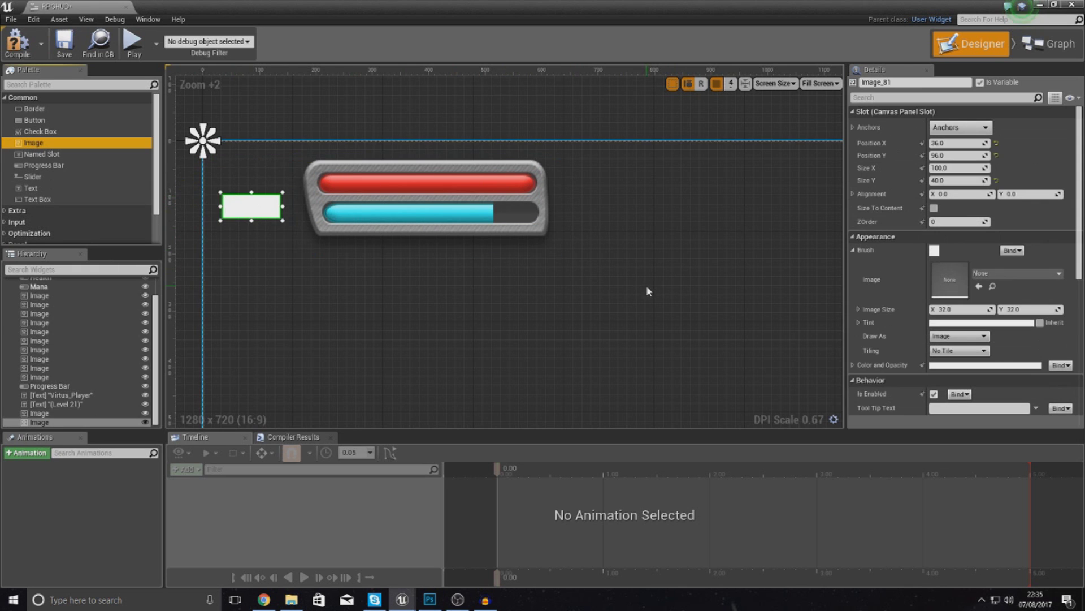
{"action": "left_click", "coordinate": [1022, 277]}
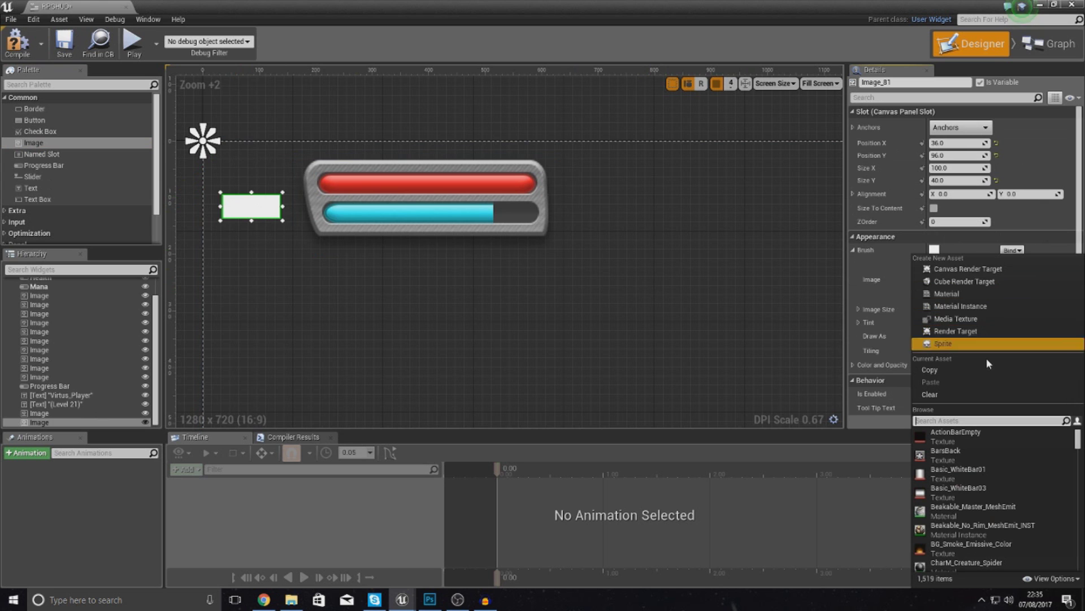
{"action": "left_click", "coordinate": [770, 342]}
{"action": "left_click", "coordinate": [681, 273]}
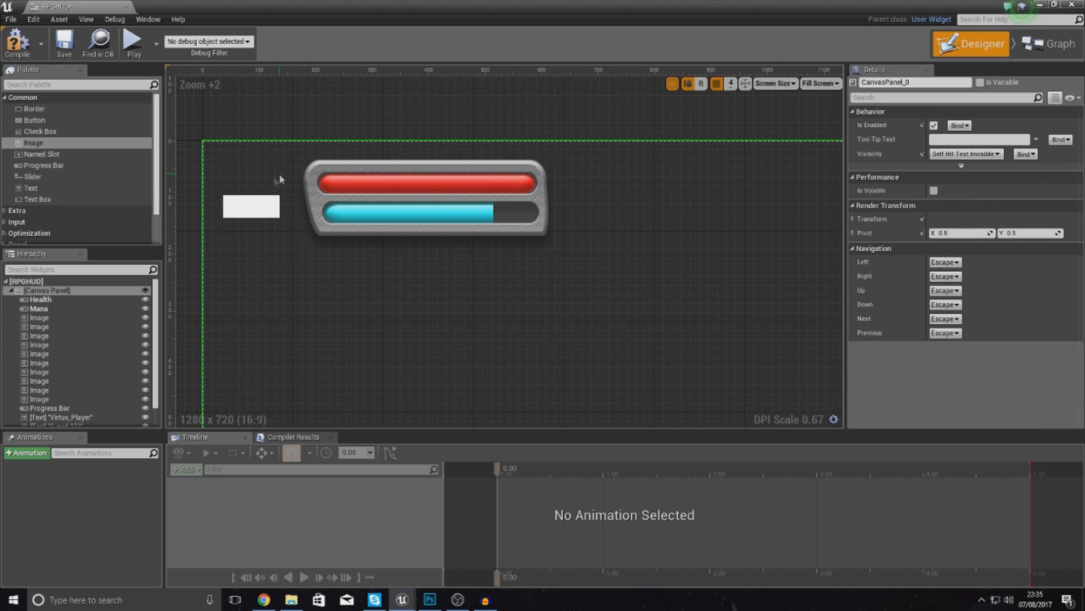
- Select the PlayerPicBack texture in the HUDAssets folder and assign it to the new Image widget
{"action": "left_click", "coordinate": [257, 197]}
{"action": "left_click_drag", "start_coordinate": [396, 2], "coordinate": [8, 146]}
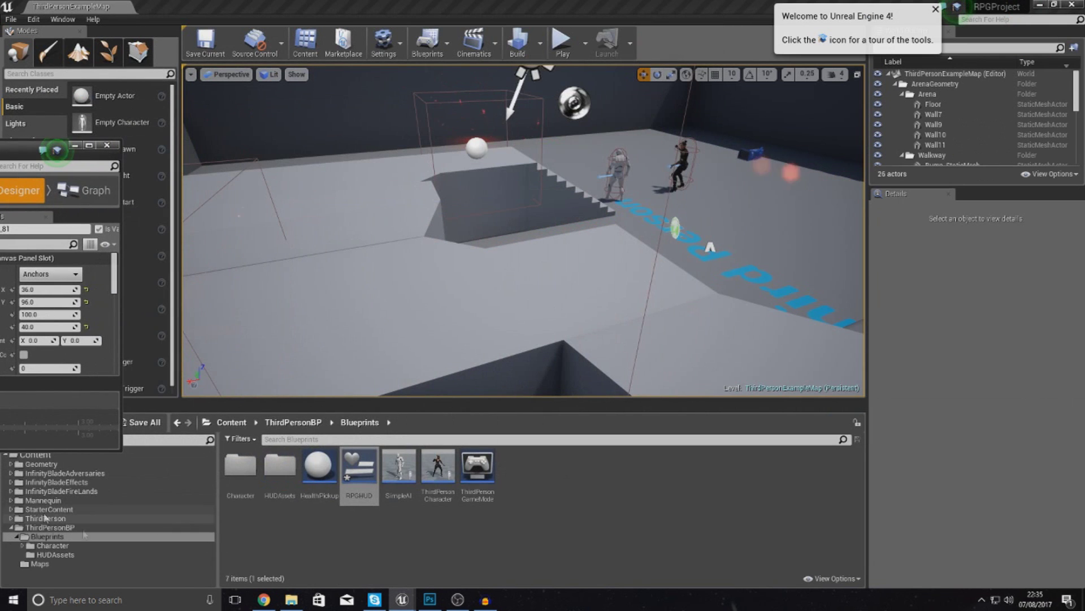
{"action": "double_click", "coordinate": [280, 464]}
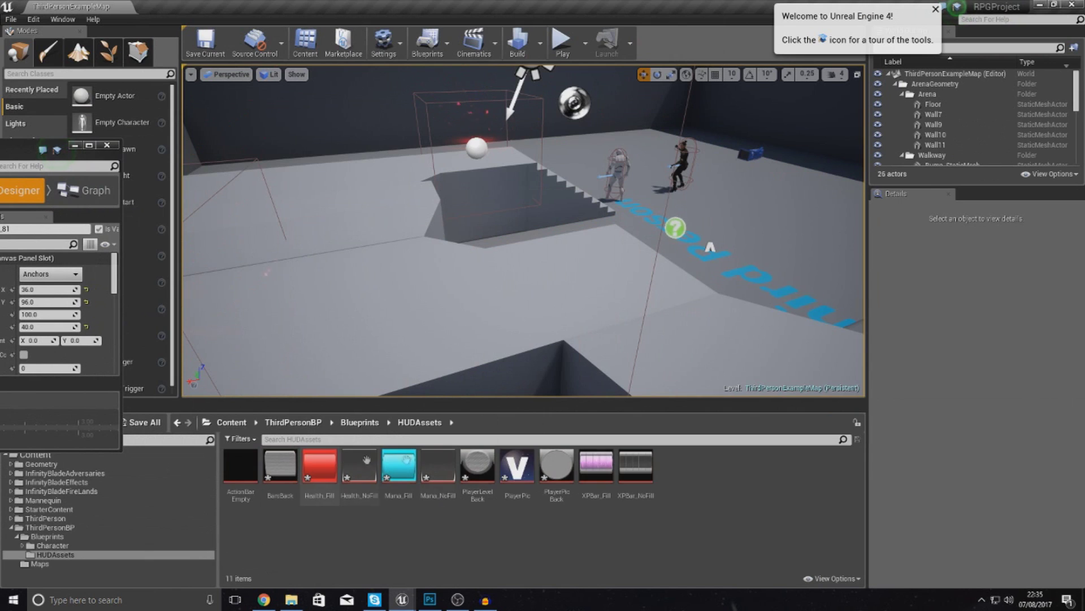
{"action": "left_click", "coordinate": [566, 468]}
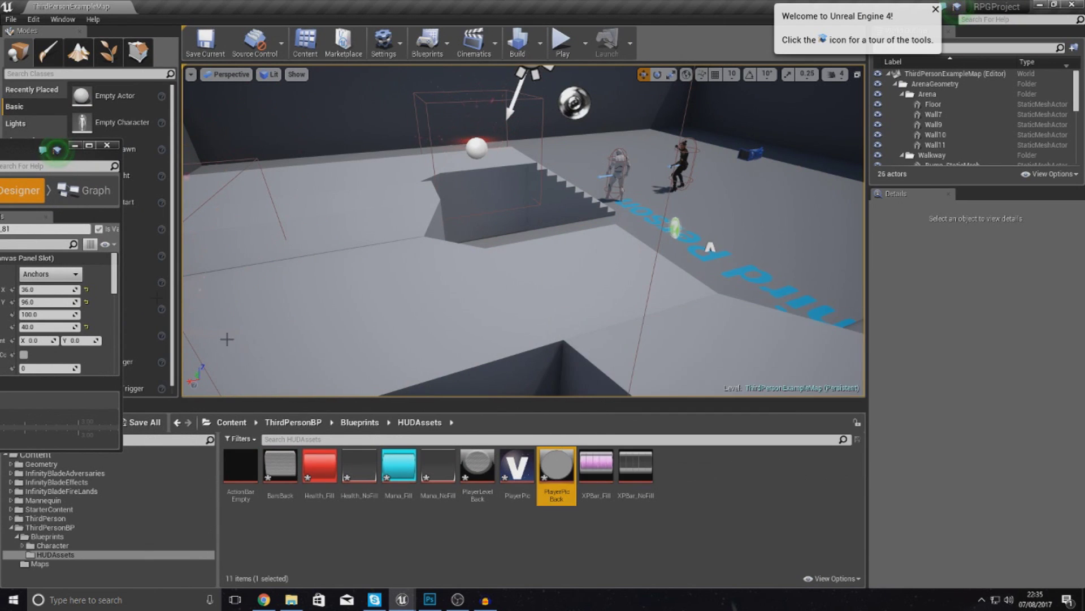
{"action": "key", "text": "super+Up"}
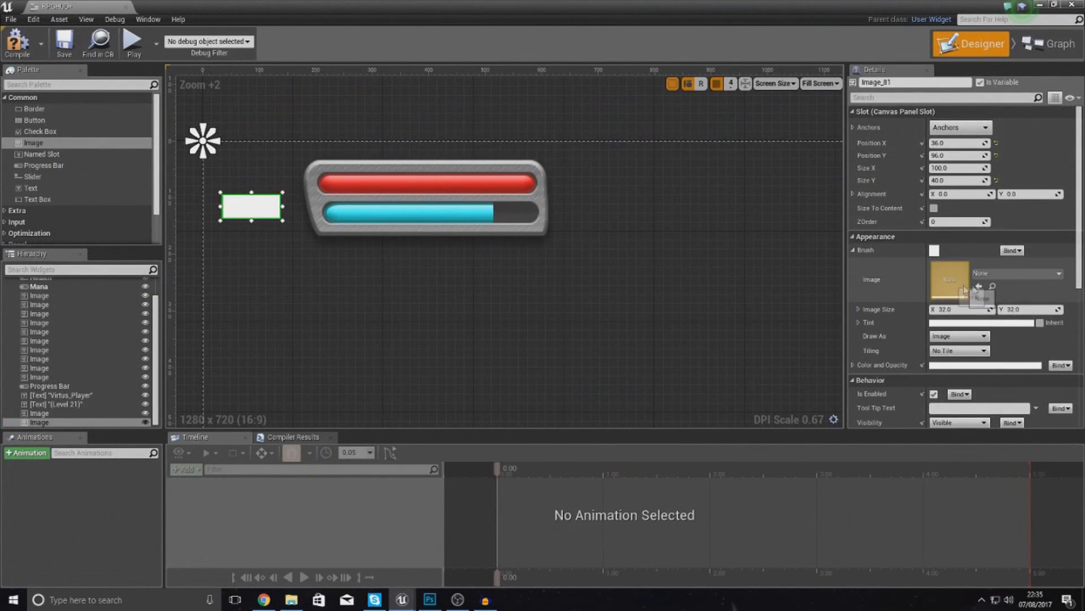
{"action": "left_click", "coordinate": [979, 288]}
- Enlarge the PlayerPicBack image to about 224 by 218 and place it over the start of the bars at X 24, Y 20
{"action": "mouse_move", "coordinate": [282, 221]}
{"action": "left_mouse_down"}
{"action": "mouse_move", "coordinate": [412, 315]}
{"action": "mouse_move", "coordinate": [395, 339]}
{"action": "left_mouse_up"}
{"action": "left_click_drag", "start_coordinate": [350, 301], "coordinate": [360, 258]}
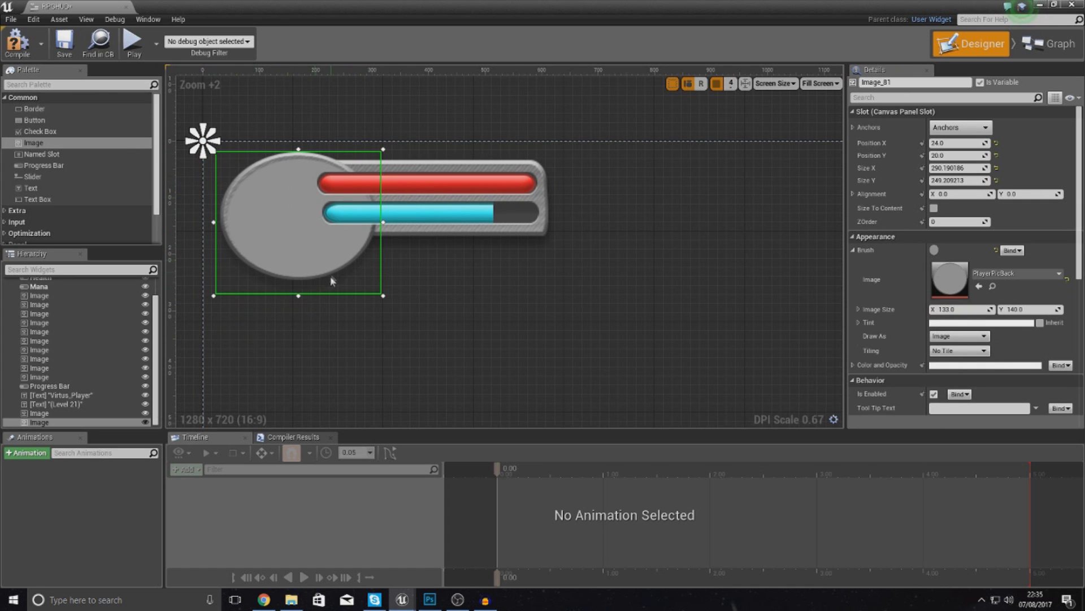
{"action": "left_click_drag", "start_coordinate": [383, 295], "coordinate": [347, 278]}
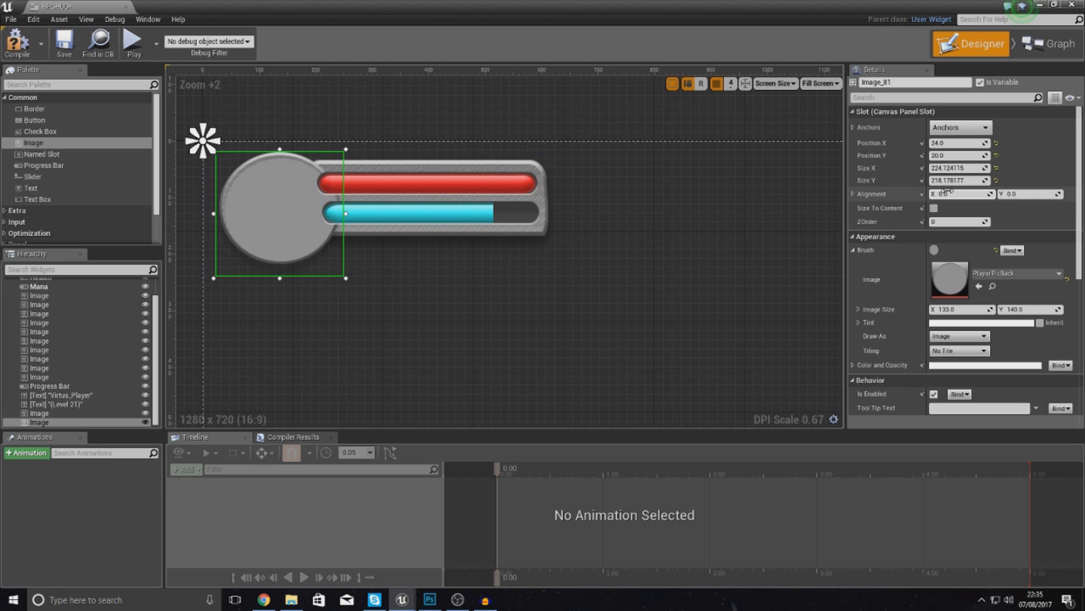
- Set the PlayerPicBack image's ZOrder to 2 and nudge it slightly up and to the left
{"action": "left_click", "coordinate": [939, 221]}
{"action": "type", "text": "2"}
{"action": "key", "text": "Return"}
{"action": "left_click", "coordinate": [430, 263]}
{"action": "left_click", "coordinate": [290, 240]}
{"action": "left_click_drag", "start_coordinate": [292, 244], "coordinate": [293, 241]}
{"action": "left_click", "coordinate": [451, 294]}
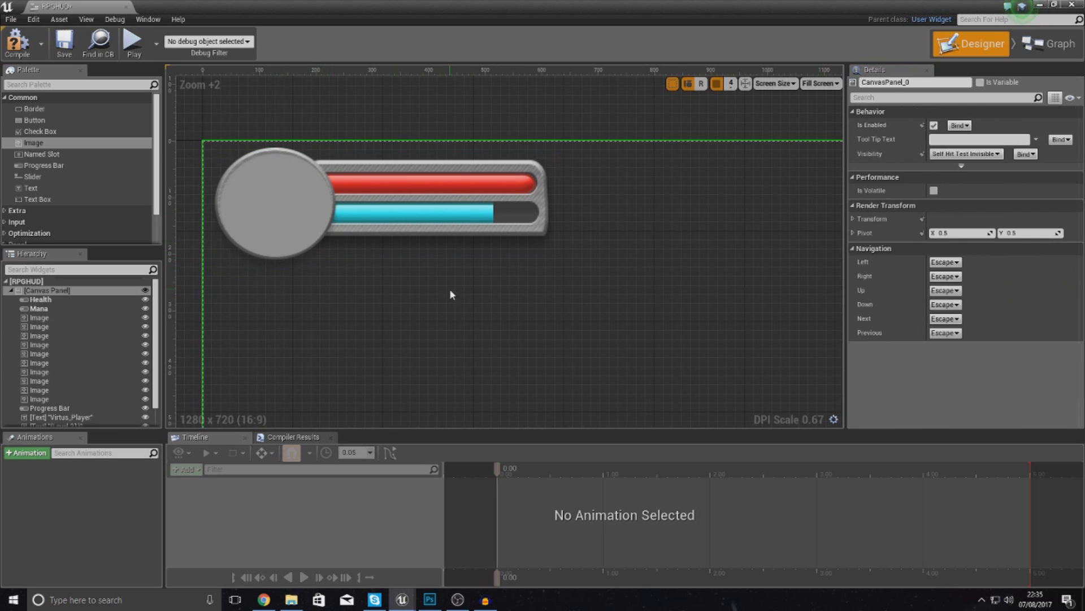
- Shift the bar group down behind the portrait circle: lower BarsBack slightly, place Mana at Y 120 and Health at Y 68
{"action": "left_click", "coordinate": [338, 224]}
{"action": "left_click", "coordinate": [404, 232]}
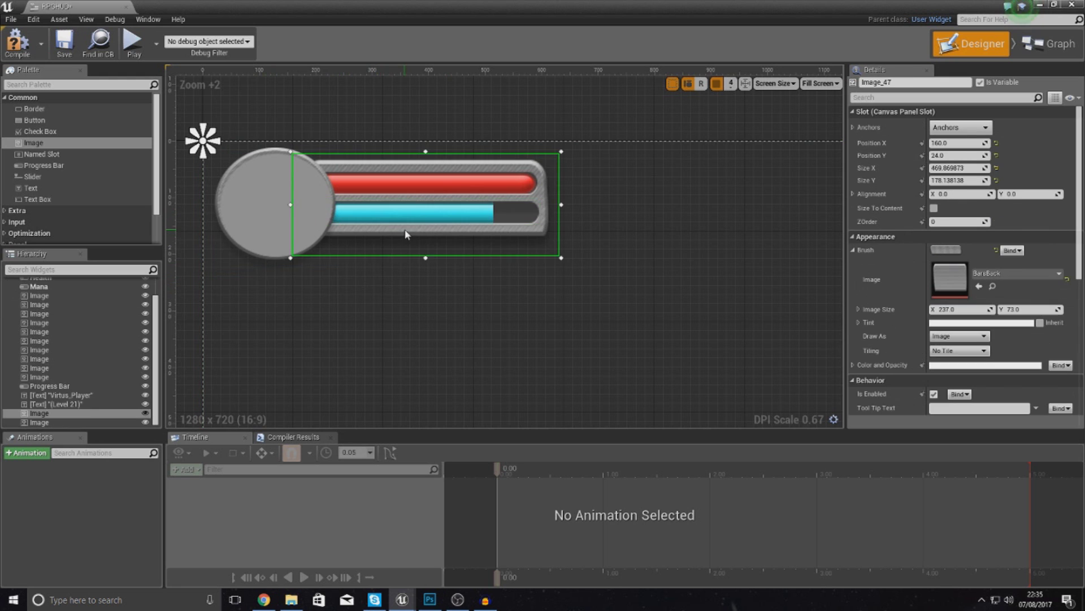
{"action": "left_click", "coordinate": [405, 221]}
{"action": "key", "text": "Down"}
{"action": "key", "text": "Down"}
{"action": "key", "text": "Down"}
{"action": "key", "text": "Down"}
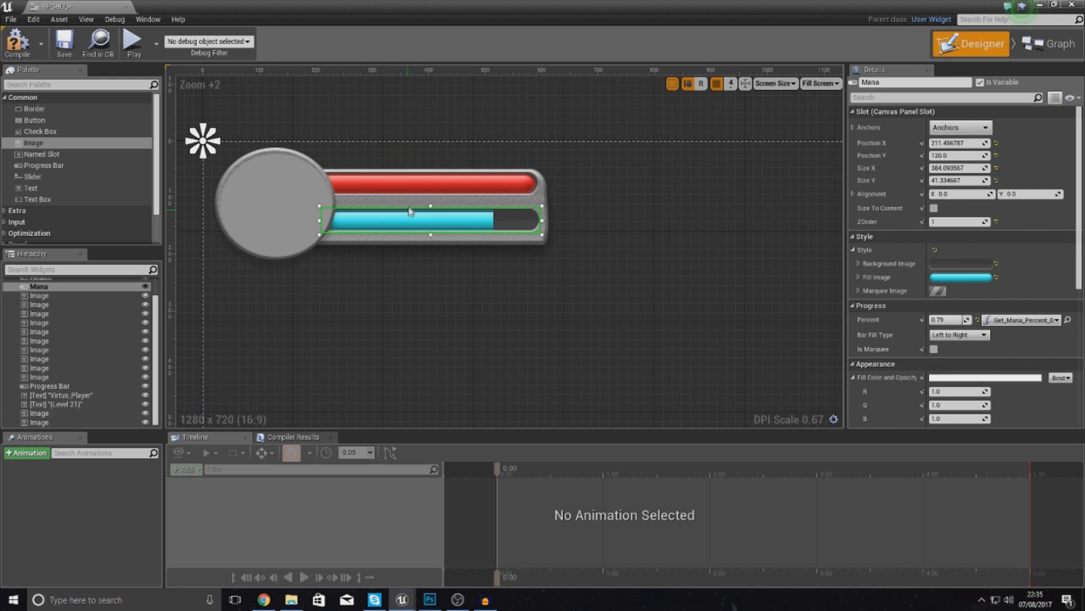
{"action": "left_click", "coordinate": [414, 189]}
{"action": "left_click", "coordinate": [416, 194]}
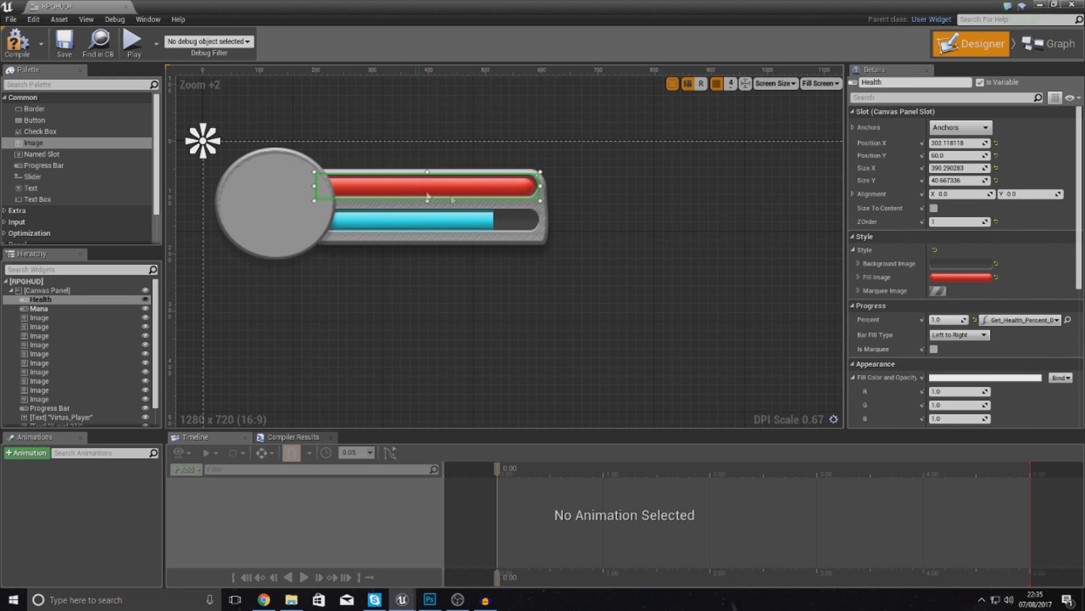
{"action": "left_click", "coordinate": [636, 202]}
{"action": "left_click", "coordinate": [283, 244]}
{"action": "left_click", "coordinate": [383, 314]}
{"action": "left_click", "coordinate": [283, 243]}
{"action": "left_click", "coordinate": [428, 339]}
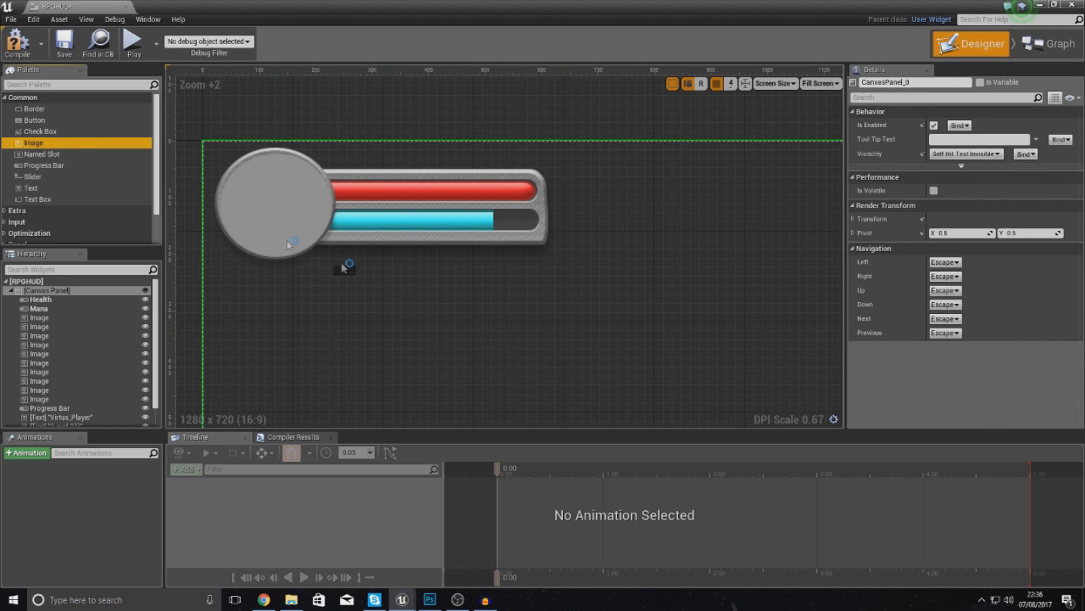
- Add an Image widget below the bars at X 304, Y 232 and assign the PlayerPic texture from HUDAssets to it
{"action": "left_click_drag", "start_coordinate": [190, 198], "coordinate": [372, 270]}
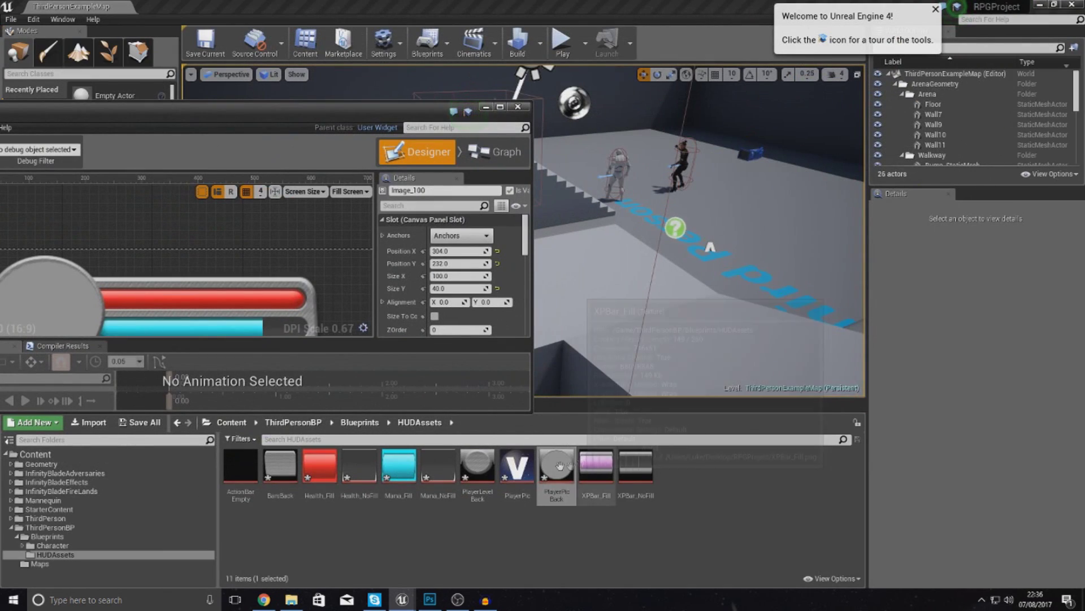
{"action": "left_click", "coordinate": [517, 468]}
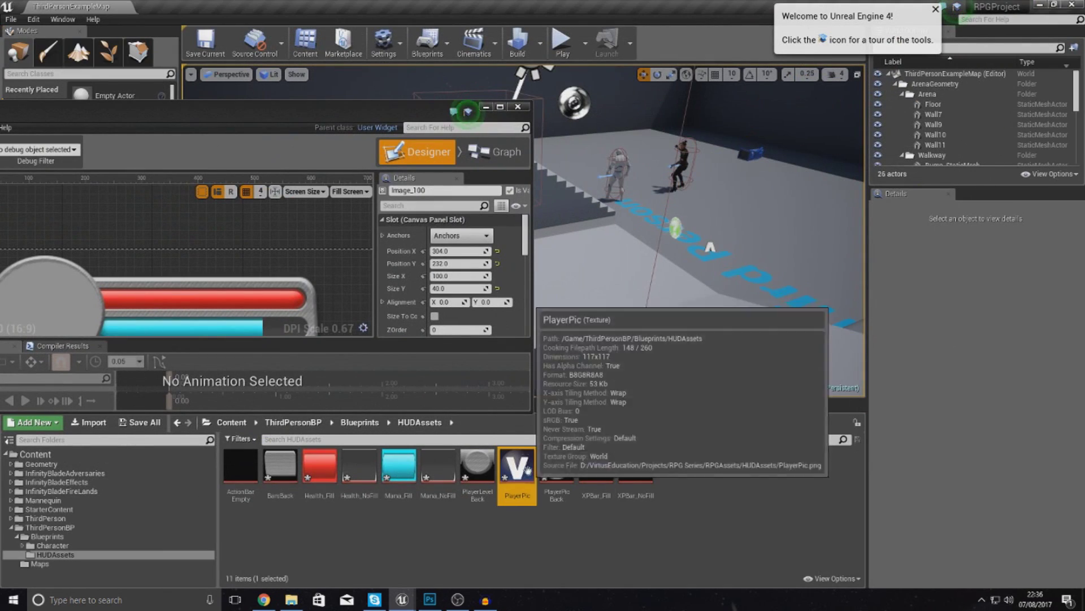
{"action": "double_click", "coordinate": [408, 112]}
{"action": "left_click", "coordinate": [979, 286]}
- Move the PlayerPic image to X -4, Y 16, enlarge it to about 347 by 306, and raise its ZOrder above the portrait circle
{"action": "left_click_drag", "start_coordinate": [402, 282], "coordinate": [232, 168]}
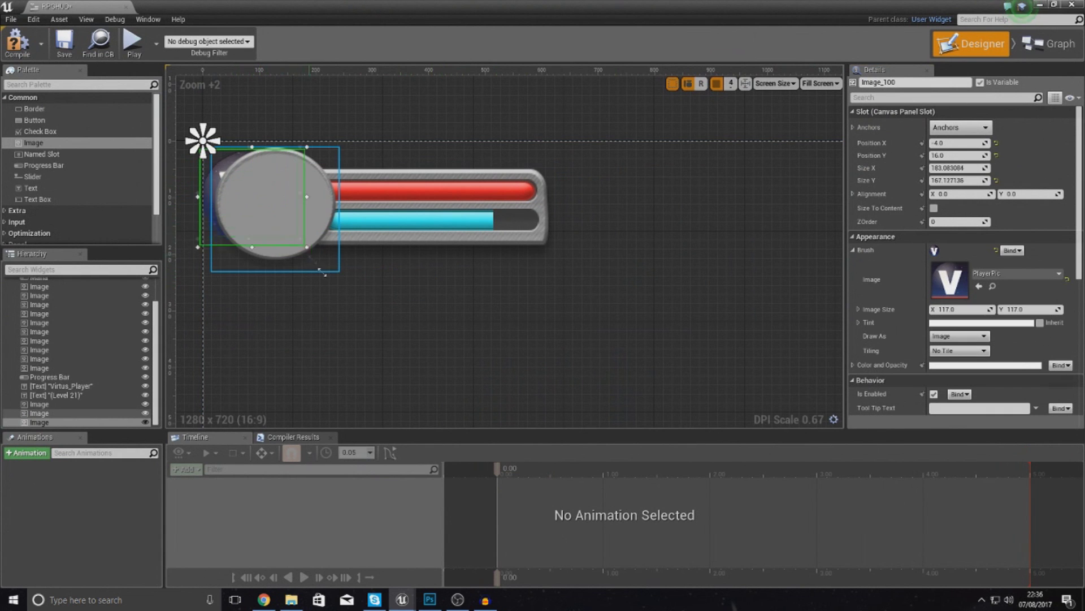
{"action": "left_click_drag", "start_coordinate": [323, 274], "coordinate": [400, 326]}
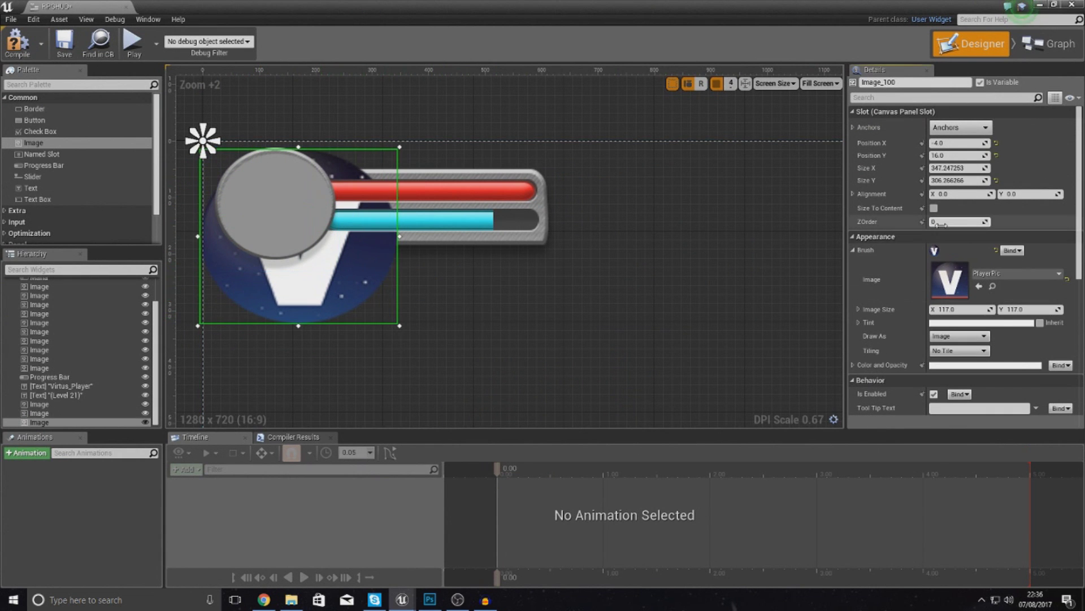
{"action": "key", "text": "Return"}
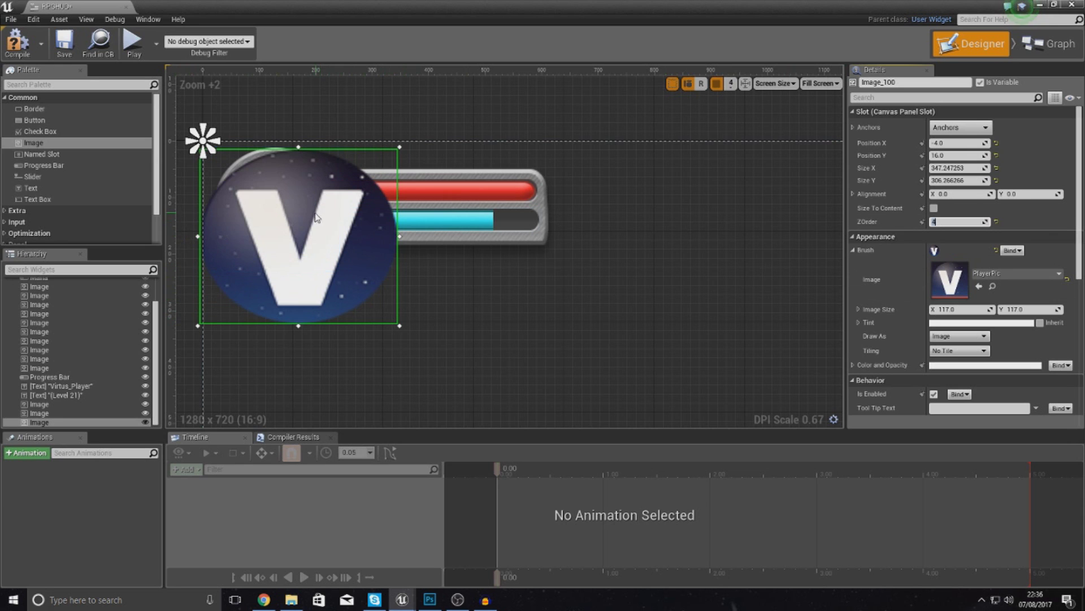
- Shrink the PlayerPic image to about 194 by 183 and fit it inside the portrait circle at X 32, Y 20
{"action": "mouse_move", "coordinate": [321, 248]}
{"action": "left_mouse_down"}
{"action": "mouse_move", "coordinate": [318, 259]}
{"action": "mouse_move", "coordinate": [296, 254]}
{"action": "mouse_move", "coordinate": [318, 245]}
{"action": "left_mouse_up"}
{"action": "left_click_drag", "start_coordinate": [399, 324], "coordinate": [301, 244]}
{"action": "left_click_drag", "start_coordinate": [269, 196], "coordinate": [333, 259]}
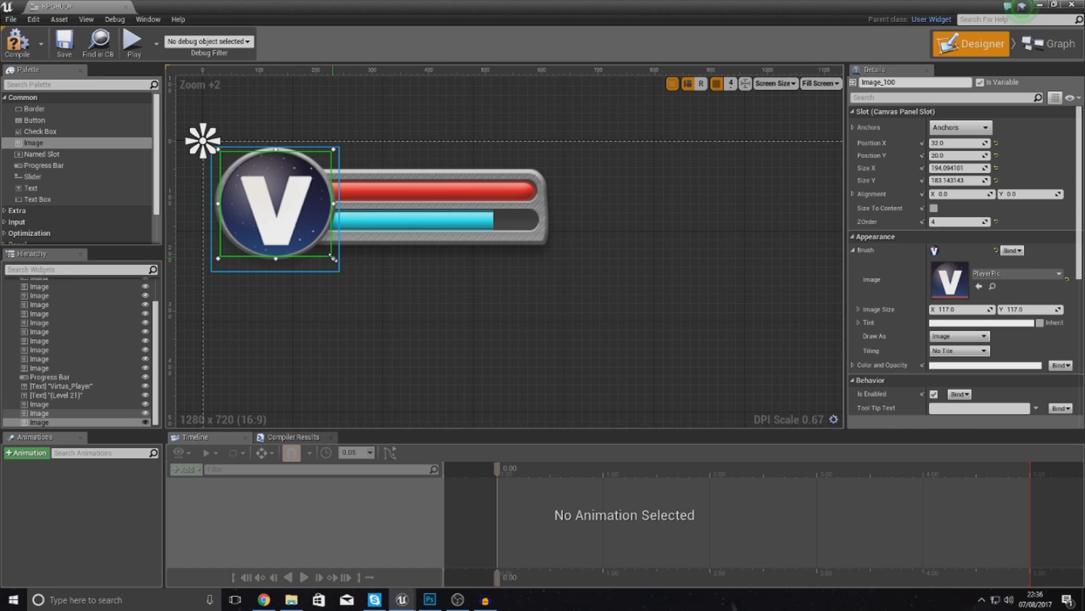
{"action": "left_click", "coordinate": [368, 309]}
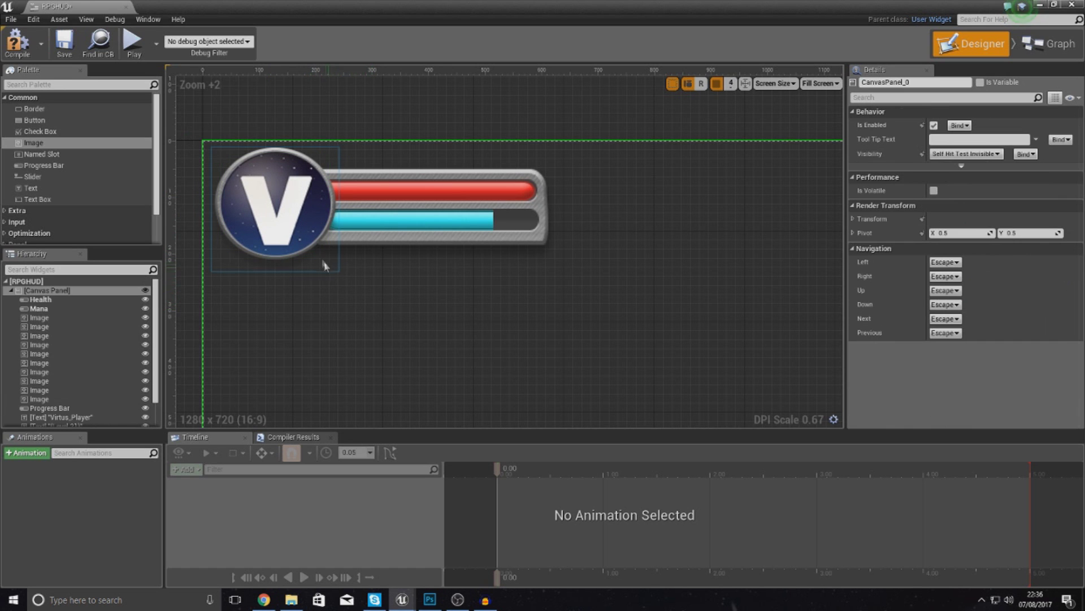
{"action": "left_click", "coordinate": [327, 257]}
{"action": "left_click", "coordinate": [379, 288]}
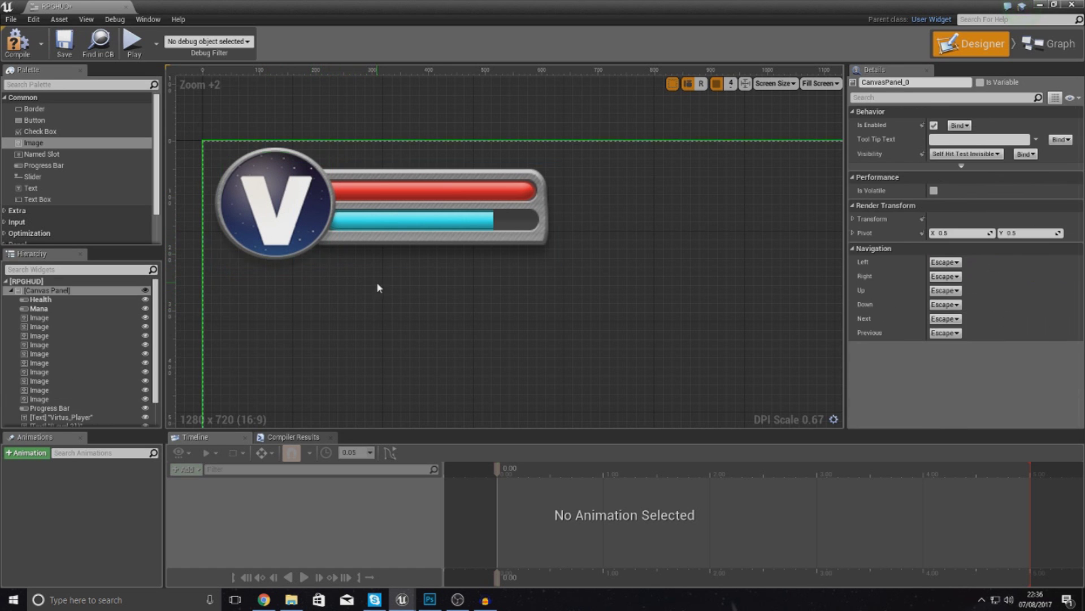
{"action": "left_click", "coordinate": [251, 199]}
{"action": "left_click", "coordinate": [419, 312]}
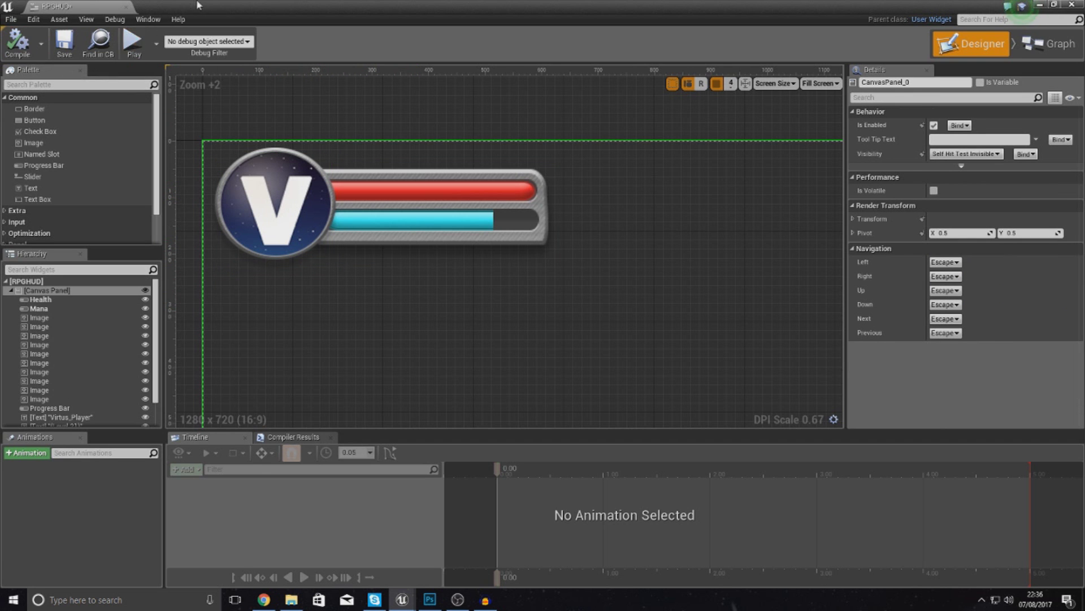
- Play the level in the main editor to check the HUD in game, stop it and return to the RPGHUD widget
{"action": "left_click_drag", "start_coordinate": [197, 4], "coordinate": [1084, 22]}
{"action": "left_click", "coordinate": [562, 40]}
{"action": "left_click", "coordinate": [562, 43]}
{"action": "key", "text": "w"}
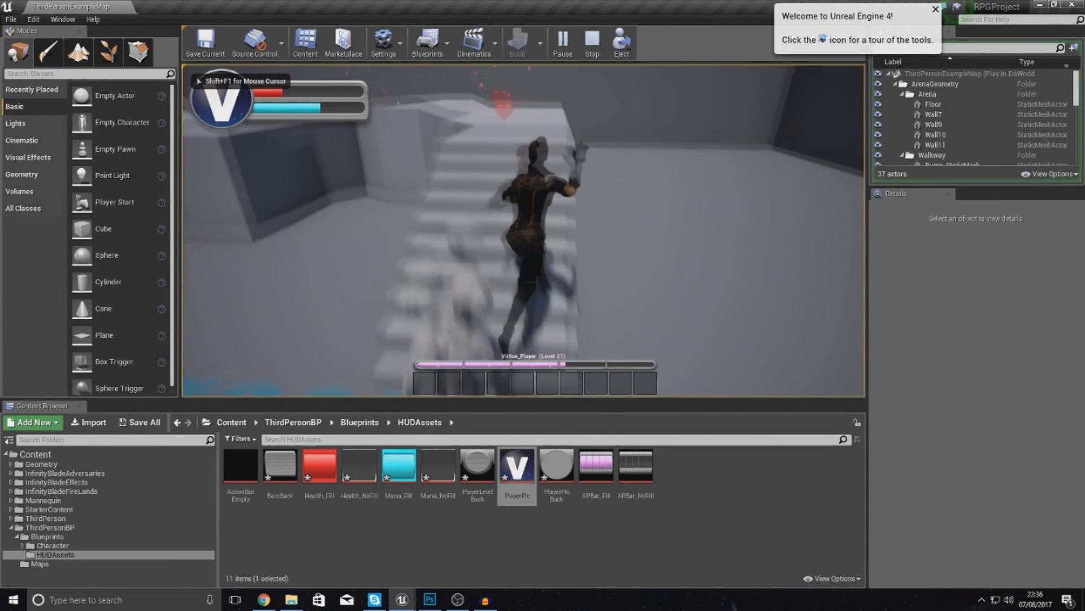
{"action": "key", "text": "w"}
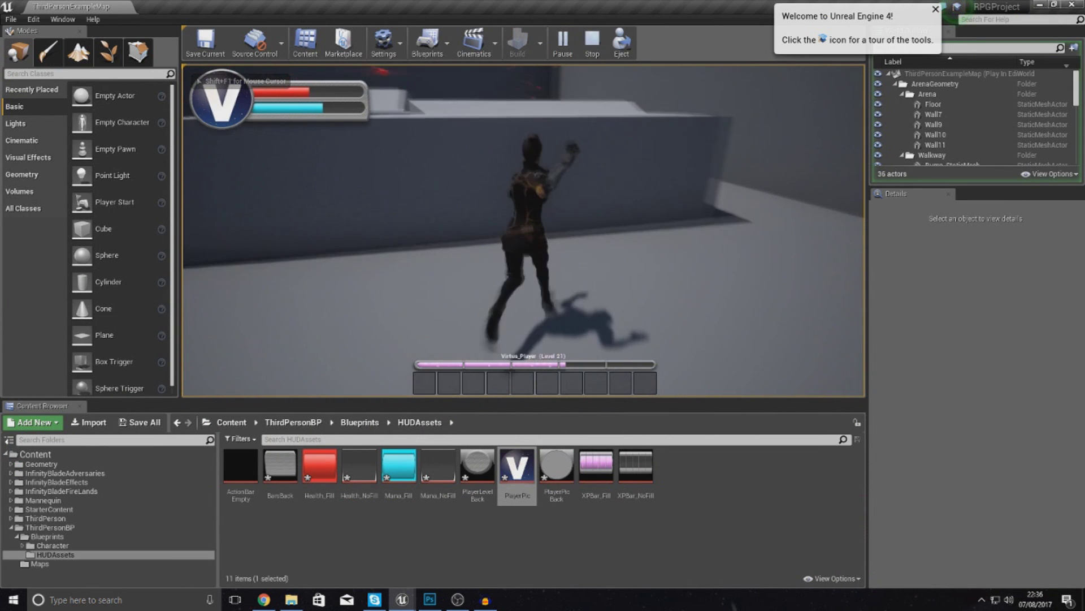
{"action": "key", "text": "Escape"}
{"action": "left_click_drag", "start_coordinate": [1083, 7], "coordinate": [734, 1]}
{"action": "left_click", "coordinate": [465, 247]}
{"action": "left_click", "coordinate": [418, 334]}
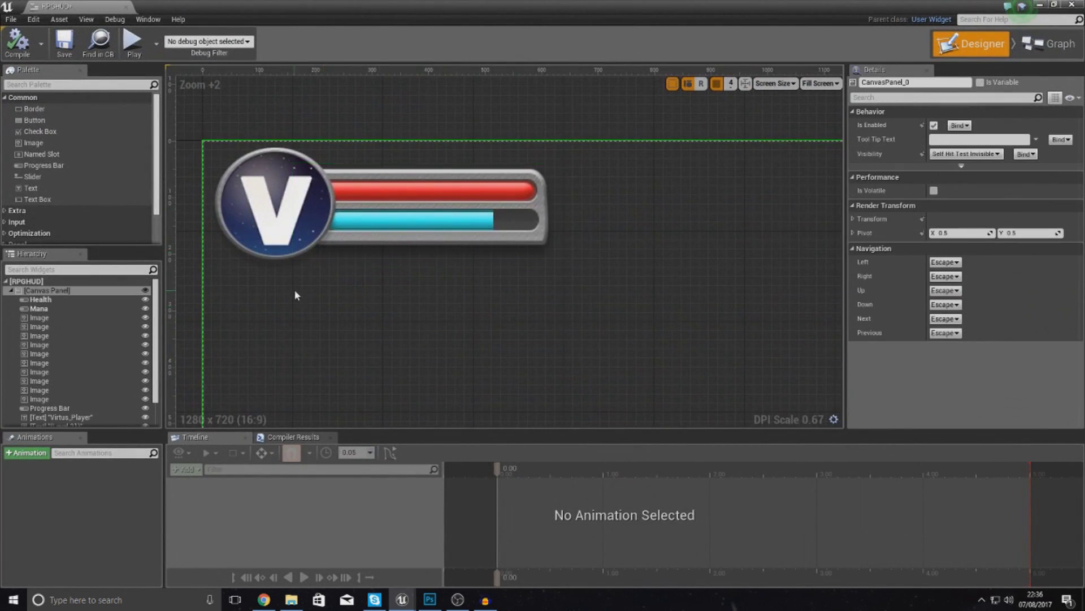
- Add an Image widget below the portrait at X 20, Y 220 and assign the PlayerLevelBack texture from HUDAssets to it
{"action": "right_click_drag", "start_coordinate": [295, 291], "coordinate": [343, 273]}
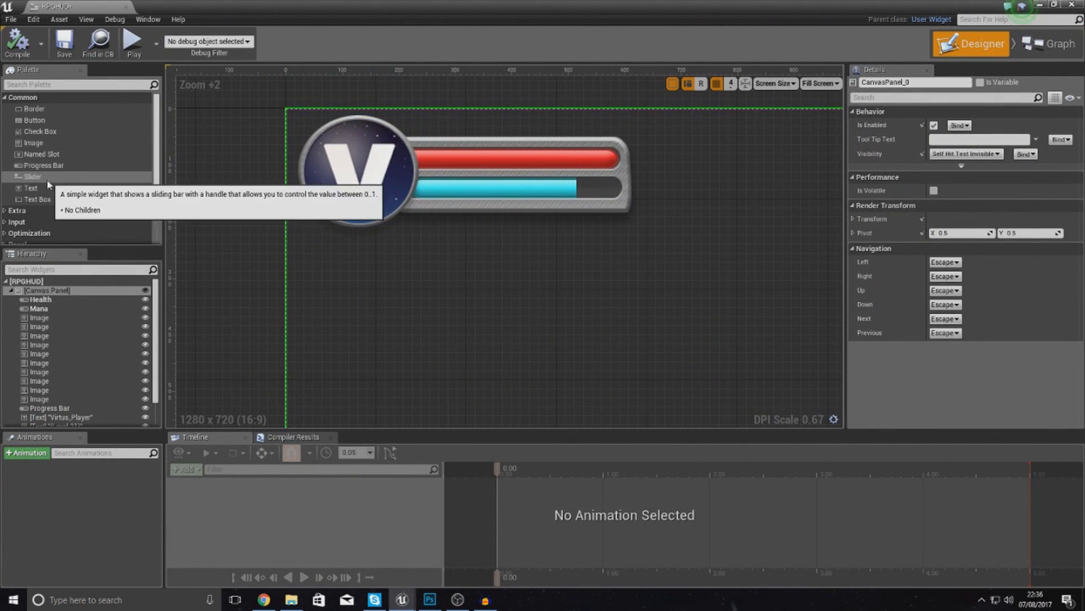
{"action": "left_click_drag", "start_coordinate": [34, 142], "coordinate": [297, 231]}
{"action": "double_click", "coordinate": [513, 5]}
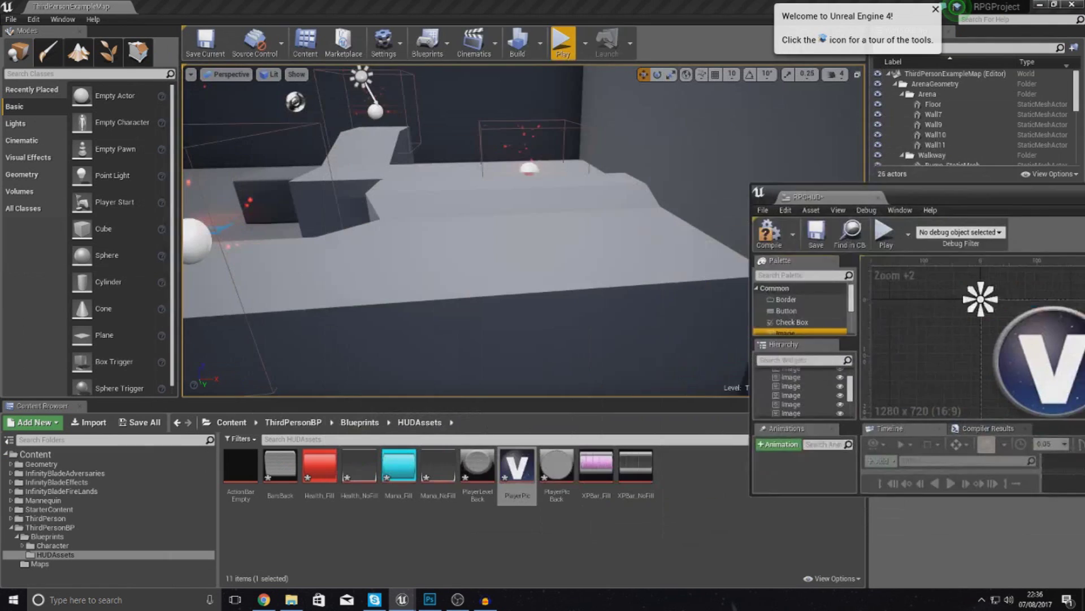
{"action": "left_click", "coordinate": [478, 472]}
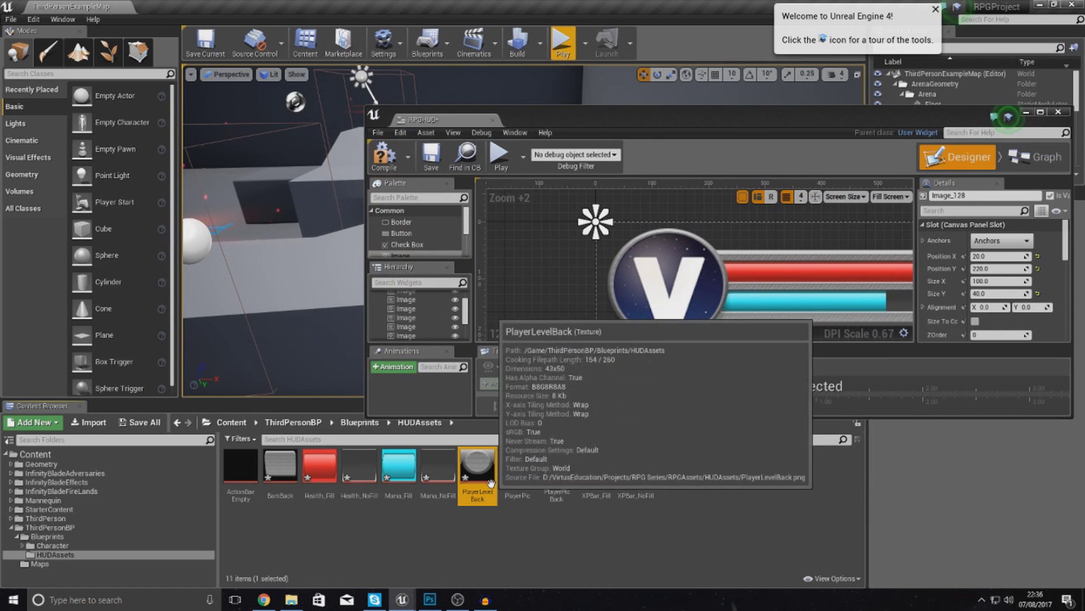
{"action": "double_click", "coordinate": [617, 114]}
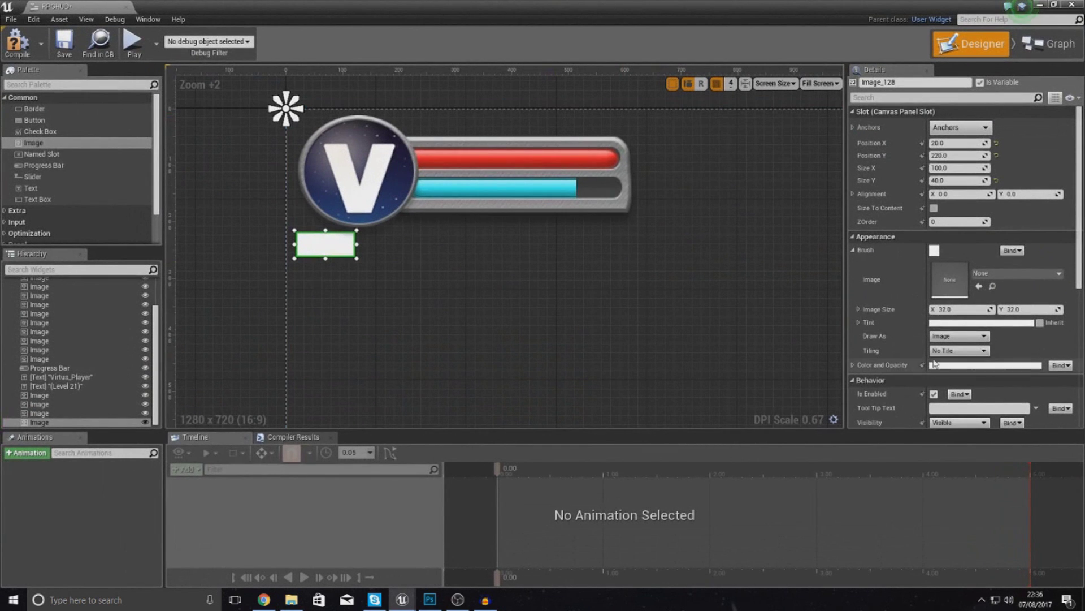
{"action": "left_click", "coordinate": [979, 286]}
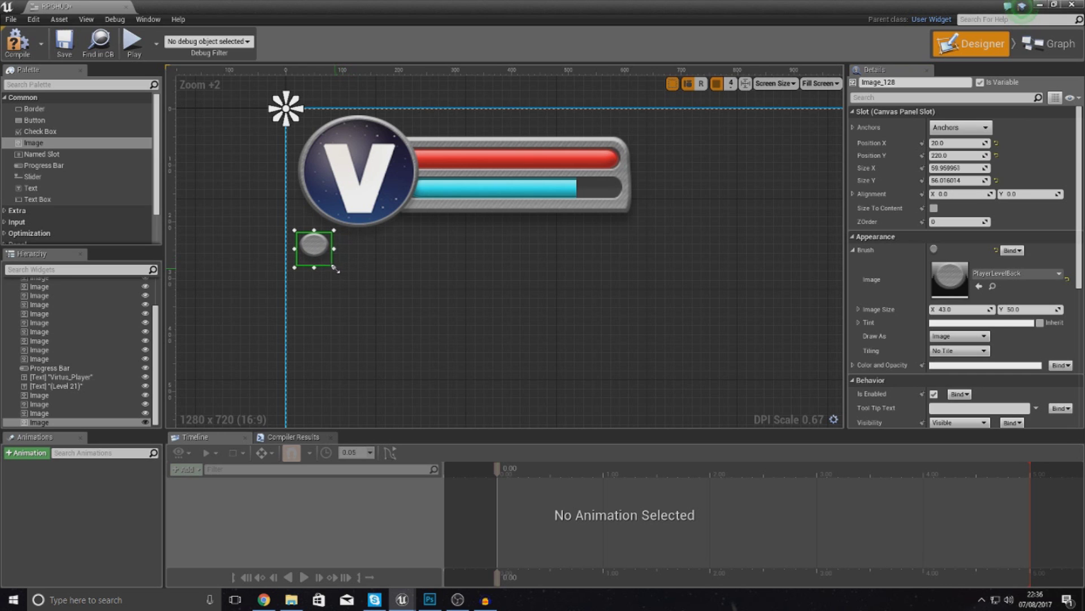
- Size the PlayerLevelBack image to about 69 by 63, set its ZOrder to 5 and place it at X 28, Y 172 over the portrait's edge
{"action": "left_click_drag", "start_coordinate": [331, 262], "coordinate": [337, 236]}
{"action": "type", "text": "5"}
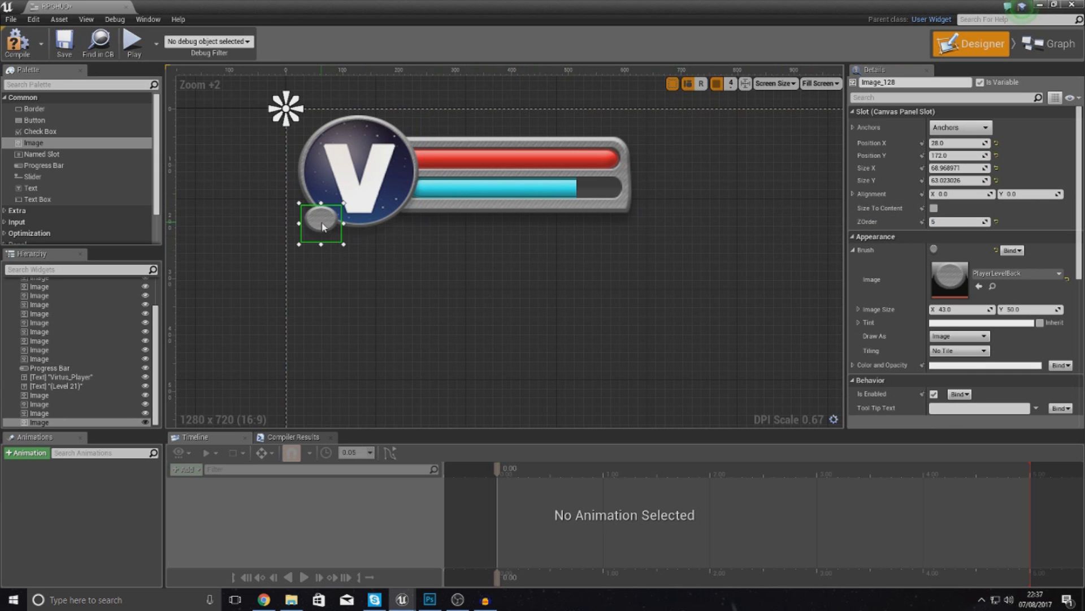
{"action": "left_click", "coordinate": [371, 246]}
{"action": "scroll", "coordinate": [404, 269], "scroll_direction": "down", "scroll_amount": 7}
{"action": "scroll", "coordinate": [438, 253], "scroll_direction": "up", "scroll_amount": 8}
{"action": "scroll", "coordinate": [450, 239], "scroll_direction": "down", "scroll_amount": 10}
{"action": "scroll", "coordinate": [457, 213], "scroll_direction": "up", "scroll_amount": 6}
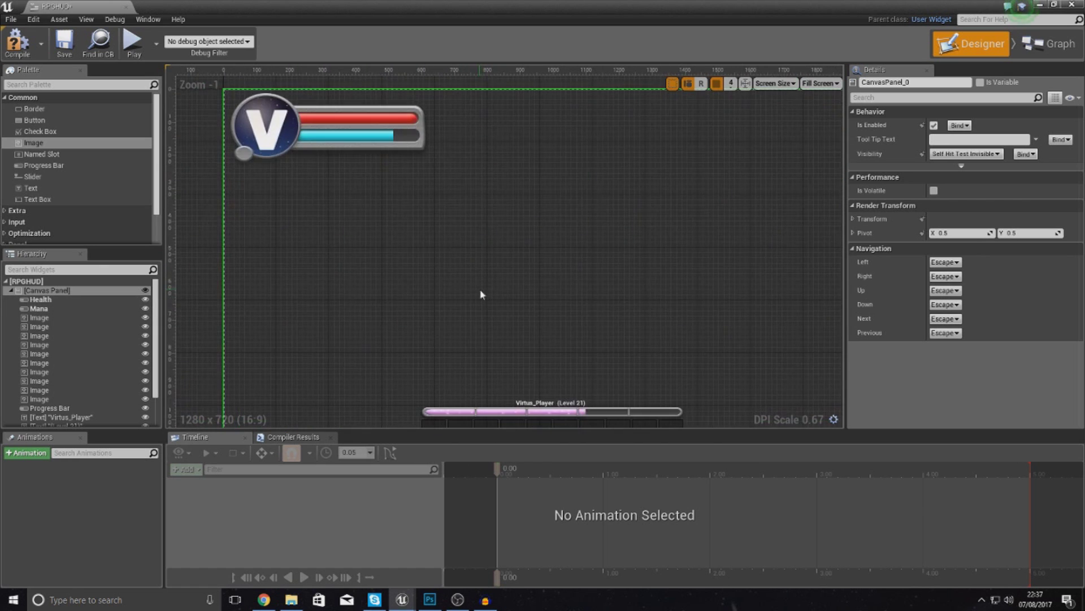
{"action": "right_click_drag", "start_coordinate": [481, 294], "coordinate": [471, 276]}
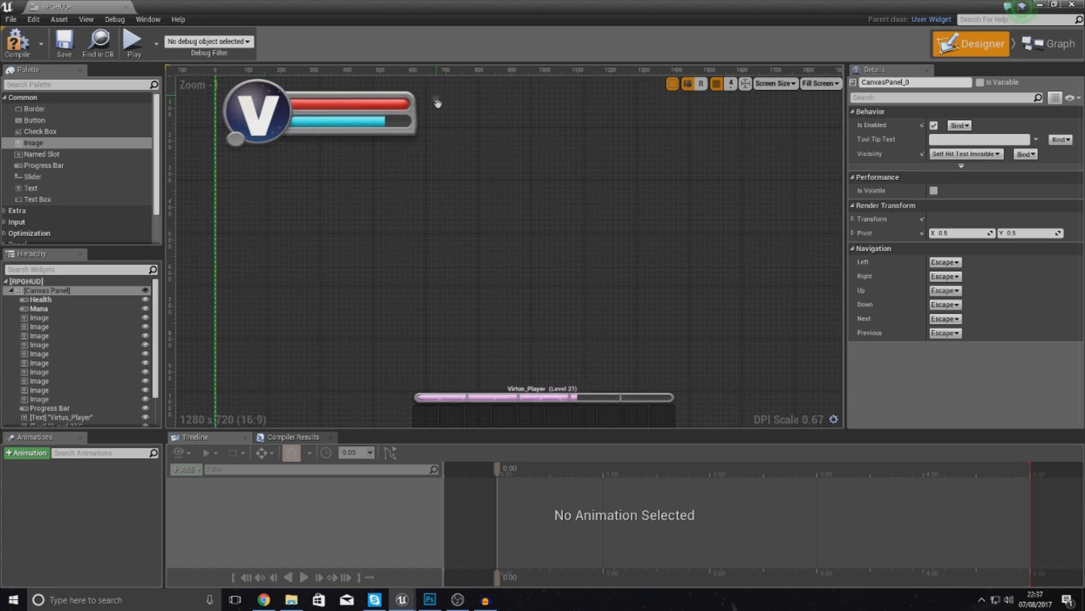
- Move the PlayerPic image aside onto the bars and shrink the PlayerPicBack circle to about 146 by 146
{"action": "right_click_drag", "start_coordinate": [361, 110], "coordinate": [474, 243]}
{"action": "scroll", "coordinate": [475, 243], "scroll_direction": "up", "scroll_amount": 4}
{"action": "left_click", "coordinate": [272, 221]}
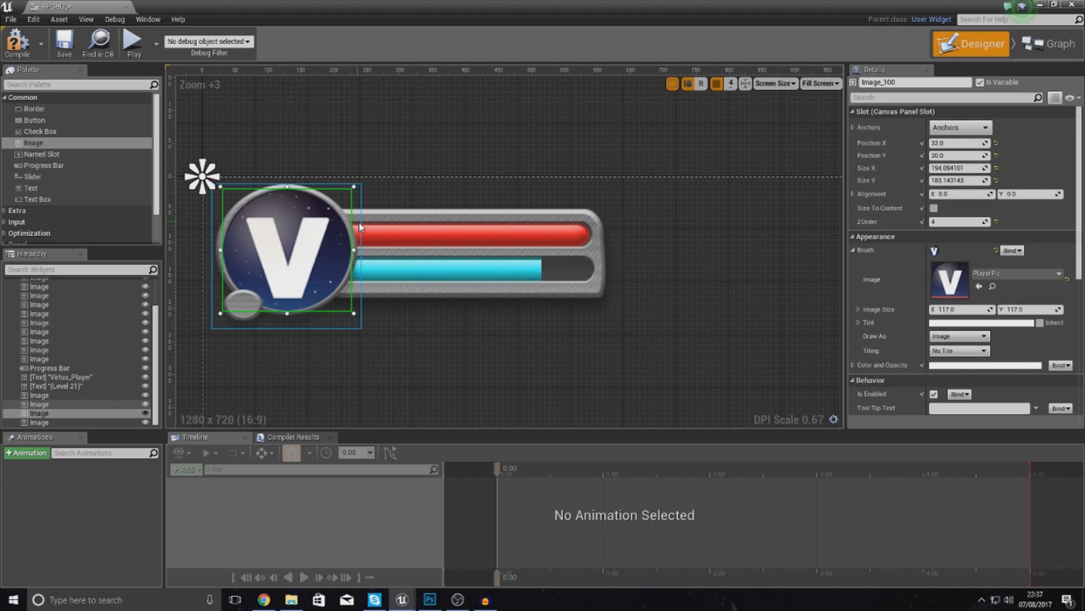
{"action": "left_click_drag", "start_coordinate": [348, 314], "coordinate": [587, 352]}
{"action": "left_click", "coordinate": [357, 330]}
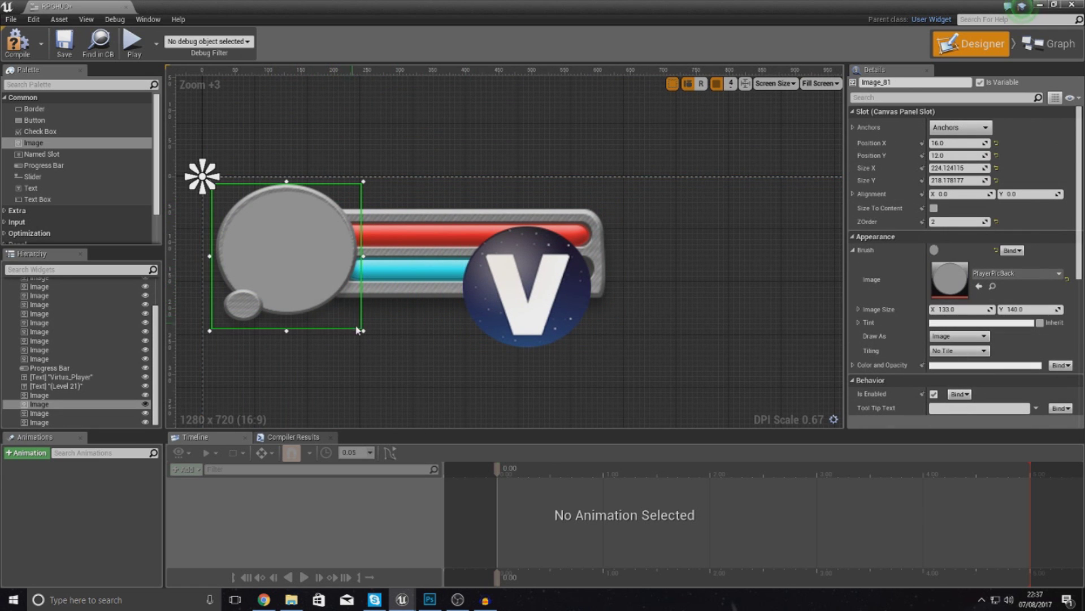
{"action": "left_click_drag", "start_coordinate": [362, 329], "coordinate": [313, 285]}
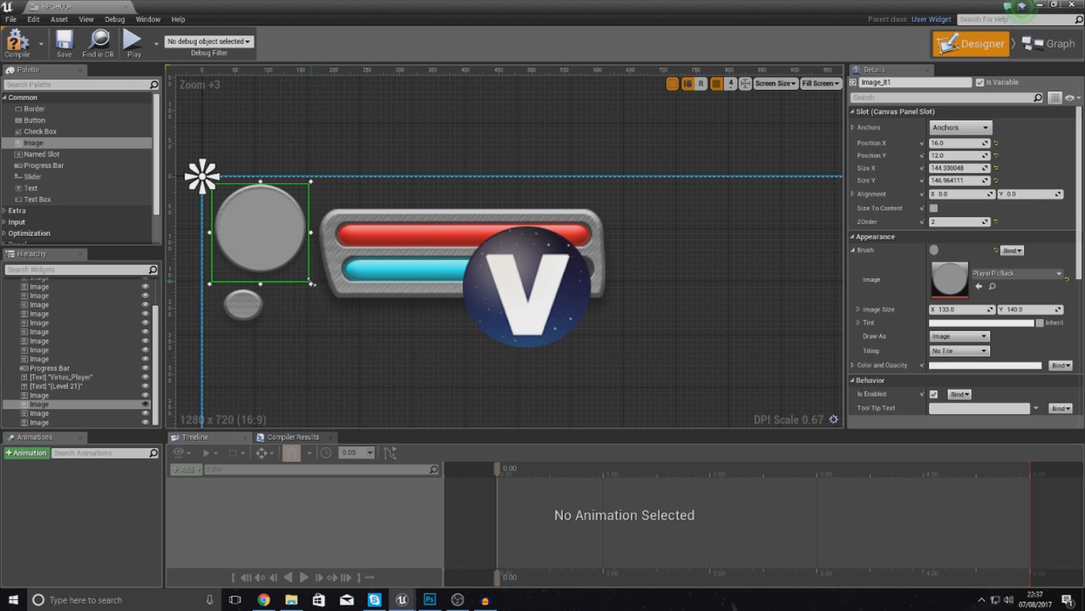
- Play the level again to check the smaller portrait circle's proportions in game, then stop it
{"action": "left_click_drag", "start_coordinate": [389, 3], "coordinate": [1084, 194]}
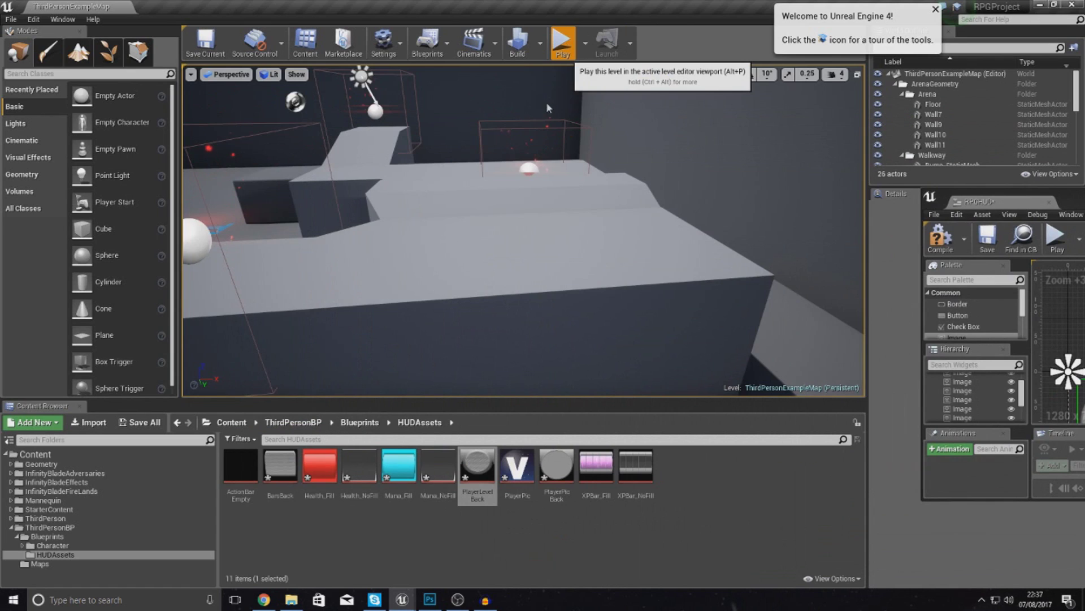
{"action": "left_click", "coordinate": [565, 45]}
{"action": "key", "text": "w"}
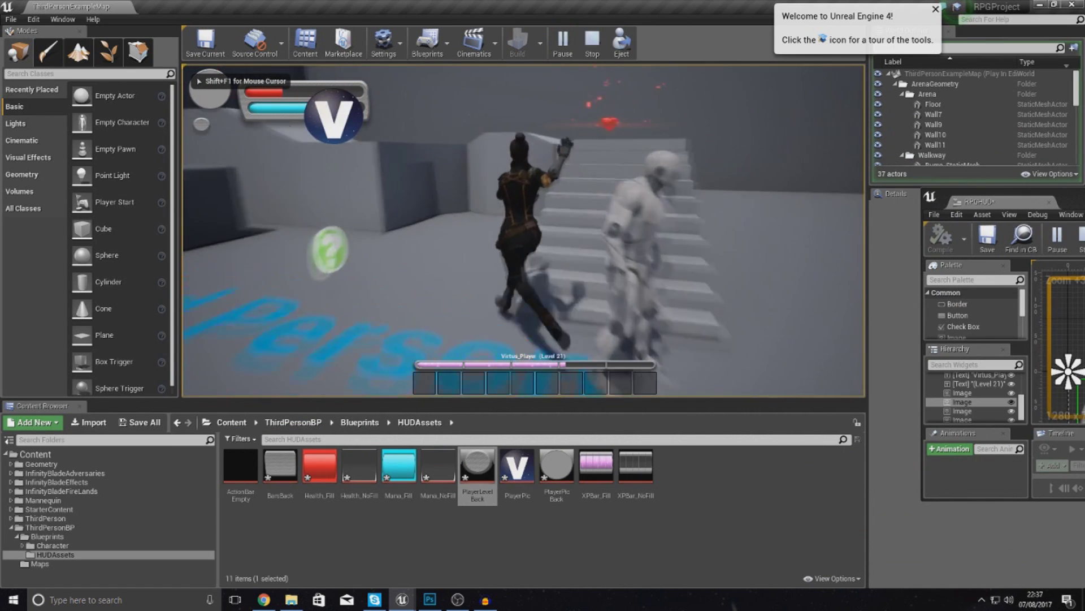
{"action": "key", "text": "Escape"}
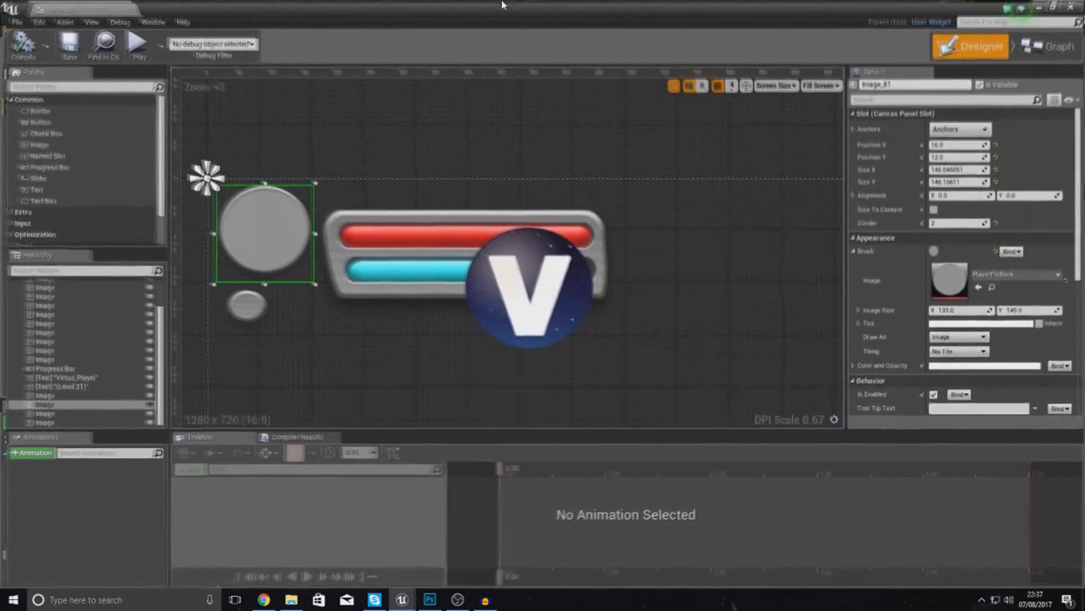
- Move the PlayerPic image back over the smaller circle at X 24, Y 16 and resize it to about 126 by 121
{"action": "left_click", "coordinate": [525, 256]}
{"action": "left_click_drag", "start_coordinate": [526, 255], "coordinate": [275, 239]}
{"action": "left_click_drag", "start_coordinate": [345, 299], "coordinate": [306, 268]}
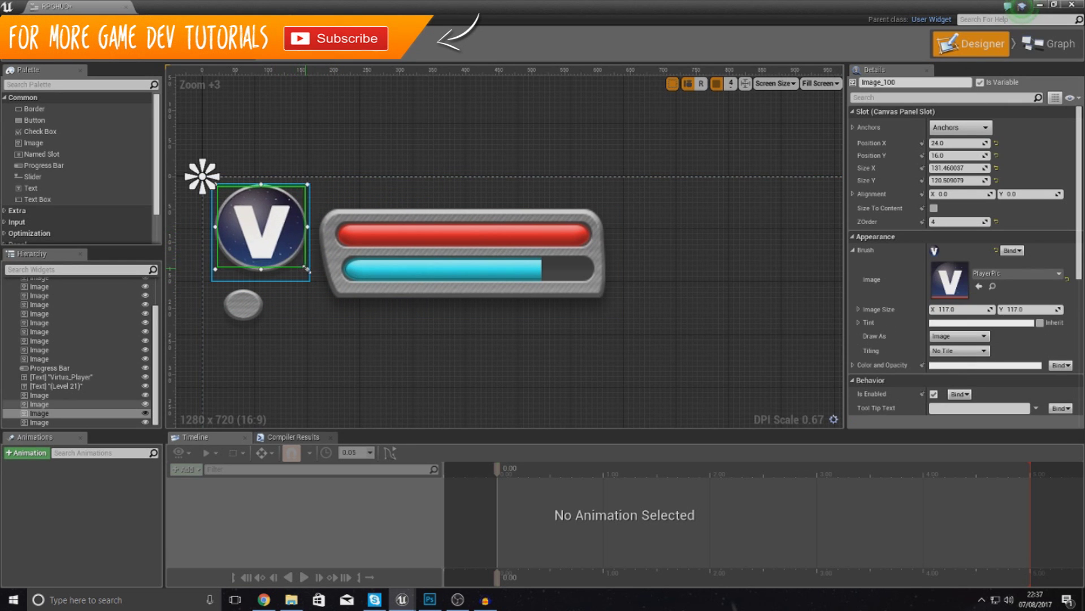
{"action": "left_click", "coordinate": [325, 301]}
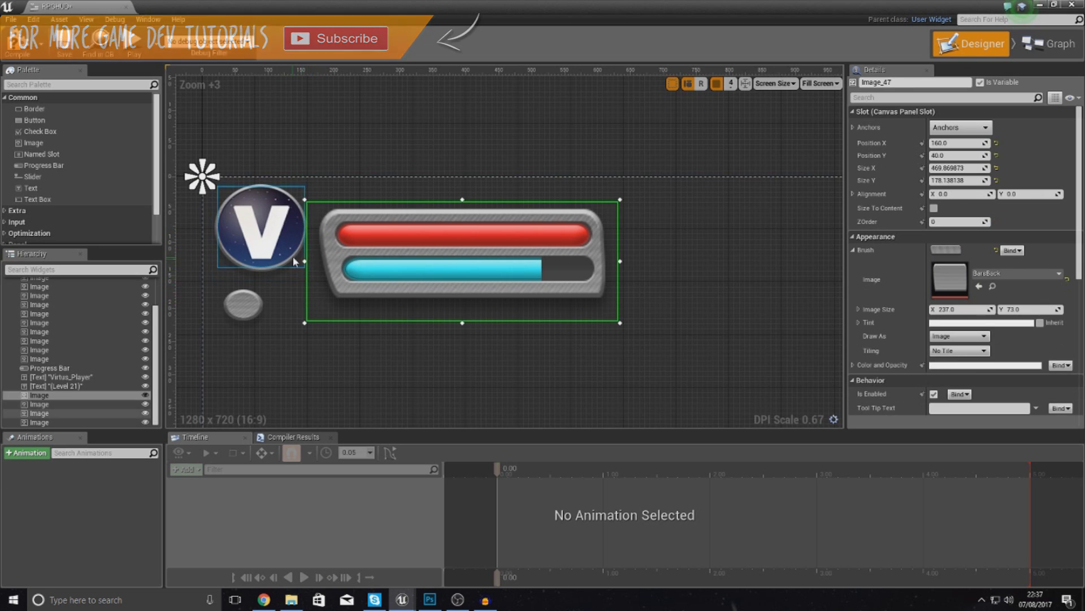
{"action": "left_click", "coordinate": [302, 229]}
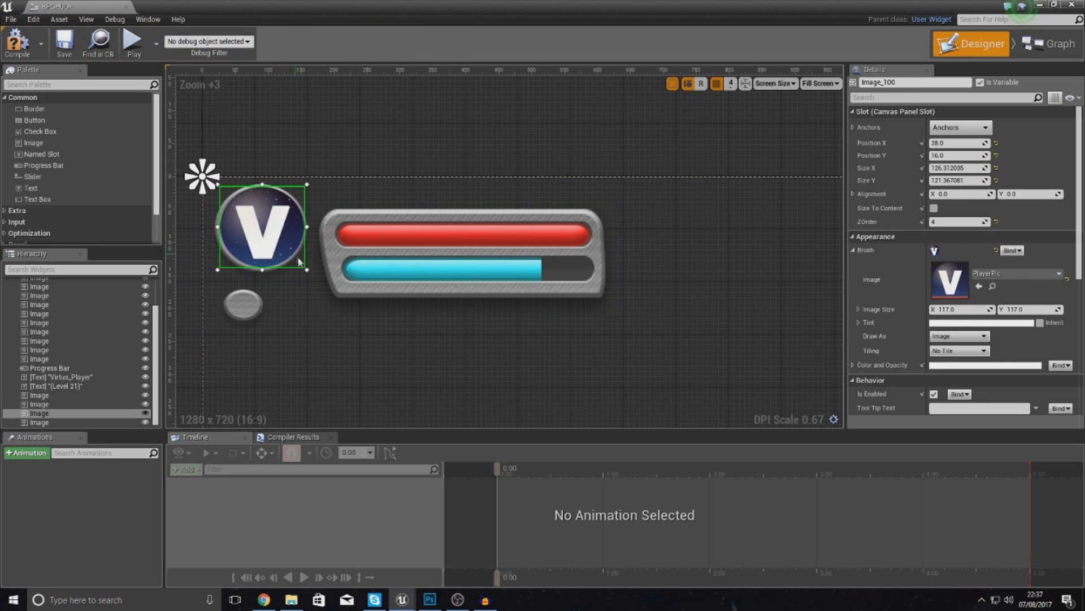
{"action": "left_click", "coordinate": [308, 284]}
{"action": "left_click", "coordinate": [309, 325]}
{"action": "left_click", "coordinate": [262, 236]}
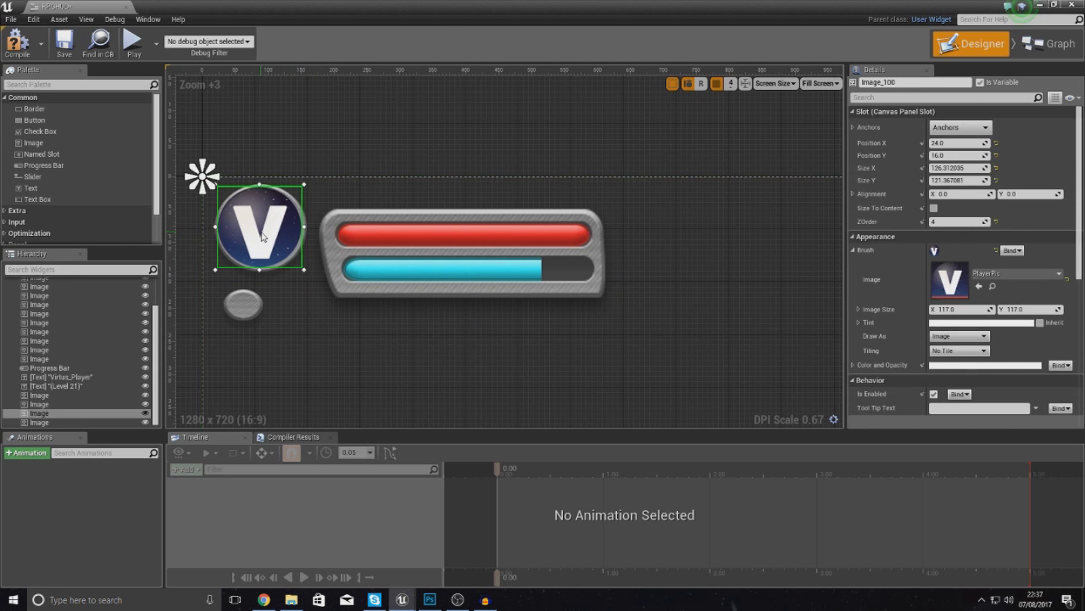
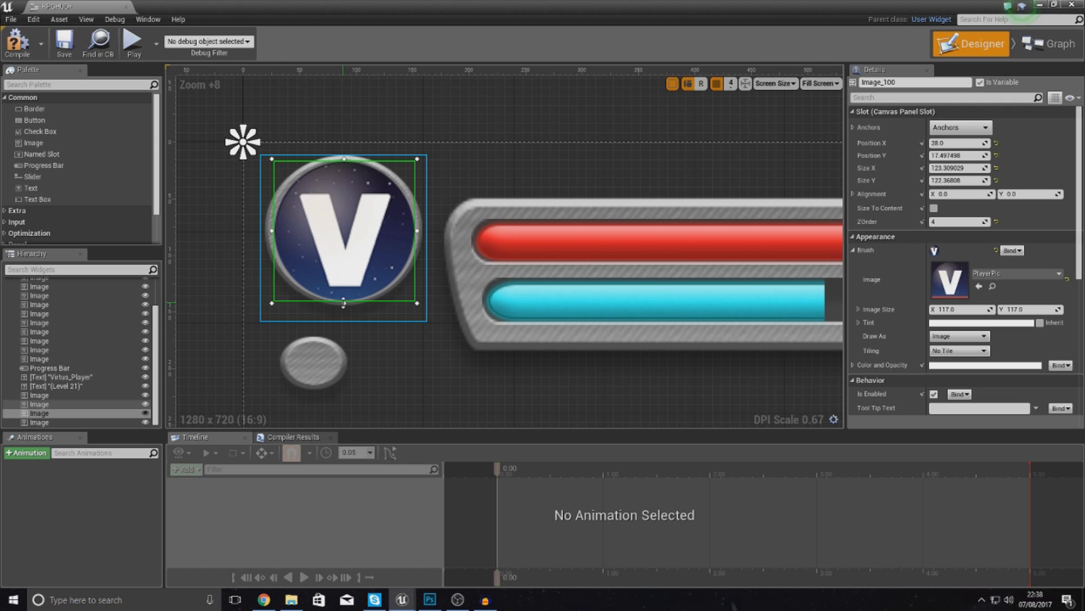
- Shrink the BarsBack image behind the health and mana bars to about 406 by 140
{"action": "left_click", "coordinate": [490, 343]}
{"action": "right_click_drag", "start_coordinate": [551, 362], "coordinate": [333, 318]}
{"action": "scroll", "coordinate": [333, 318], "scroll_direction": "down", "scroll_amount": 3}
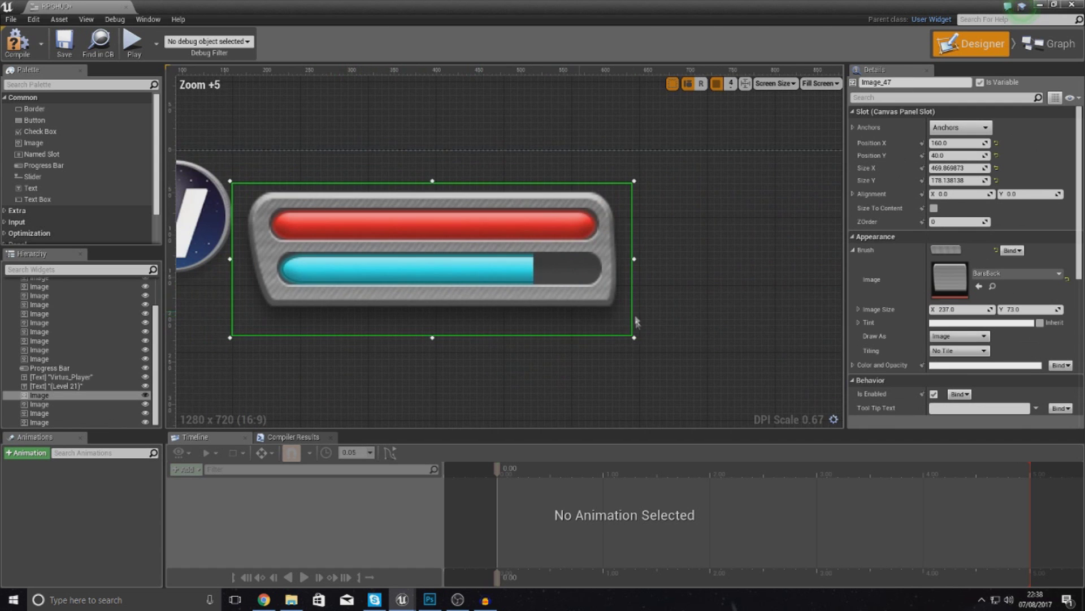
{"action": "left_click", "coordinate": [633, 342]}
{"action": "left_click", "coordinate": [616, 319]}
{"action": "left_click_drag", "start_coordinate": [634, 338], "coordinate": [582, 305]}
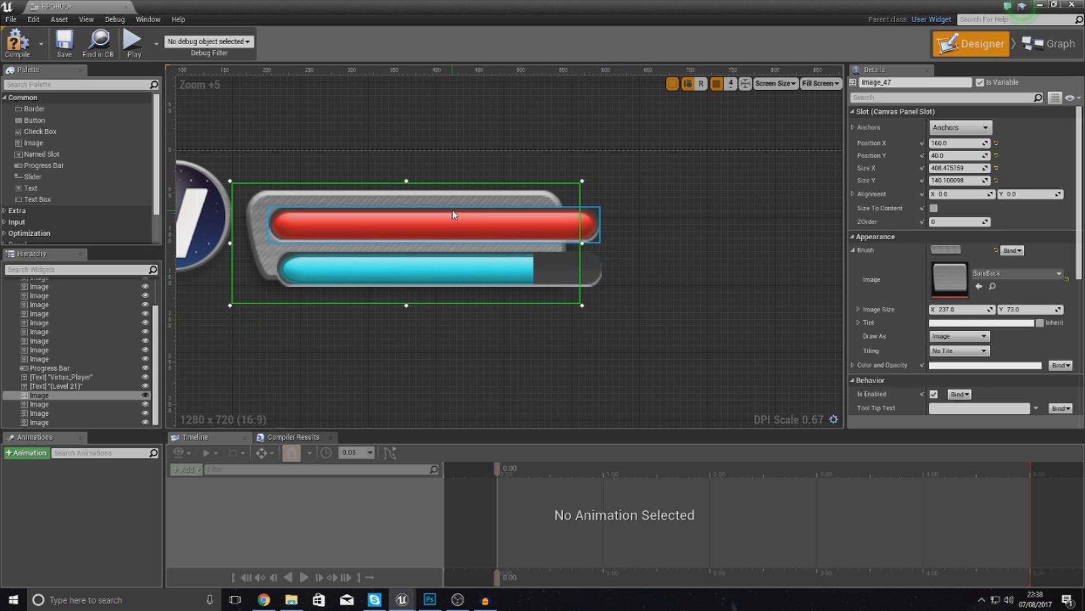
- Slide the BarsBack frame partly behind the portrait and refit the Health and Mana bars onto it, with Mana at Y 100 and about 25 high
{"action": "left_click_drag", "start_coordinate": [440, 195], "coordinate": [361, 185]}
{"action": "right_click_drag", "start_coordinate": [492, 201], "coordinate": [733, 217]}
{"action": "left_click_drag", "start_coordinate": [735, 308], "coordinate": [704, 299]}
{"action": "mouse_move", "coordinate": [623, 217]}
{"action": "left_mouse_down"}
{"action": "mouse_move", "coordinate": [659, 236]}
{"action": "mouse_move", "coordinate": [635, 224]}
{"action": "left_mouse_up"}
{"action": "left_click_drag", "start_coordinate": [770, 248], "coordinate": [633, 234]}
{"action": "mouse_move", "coordinate": [706, 247]}
{"action": "left_mouse_down"}
{"action": "mouse_move", "coordinate": [628, 242]}
{"action": "mouse_move", "coordinate": [677, 239]}
{"action": "left_mouse_up"}
{"action": "mouse_move", "coordinate": [777, 296]}
{"action": "left_mouse_down"}
{"action": "mouse_move", "coordinate": [661, 279]}
{"action": "mouse_move", "coordinate": [701, 283]}
{"action": "mouse_move", "coordinate": [686, 288]}
{"action": "mouse_move", "coordinate": [685, 274]}
{"action": "mouse_move", "coordinate": [673, 276]}
{"action": "left_mouse_up"}
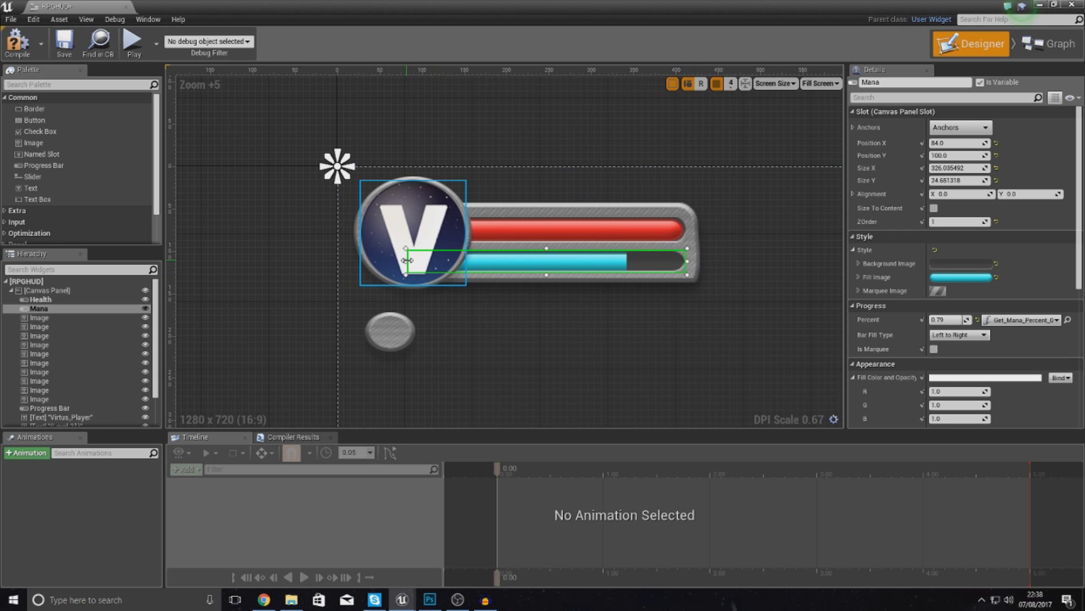
- Trim the Mana bar to about 285 wide from X 135 and fit the Health bar into its slot from about X 143
{"action": "left_click_drag", "start_coordinate": [450, 261], "coordinate": [459, 262]}
{"action": "left_click", "coordinate": [479, 236]}
{"action": "left_click", "coordinate": [467, 260]}
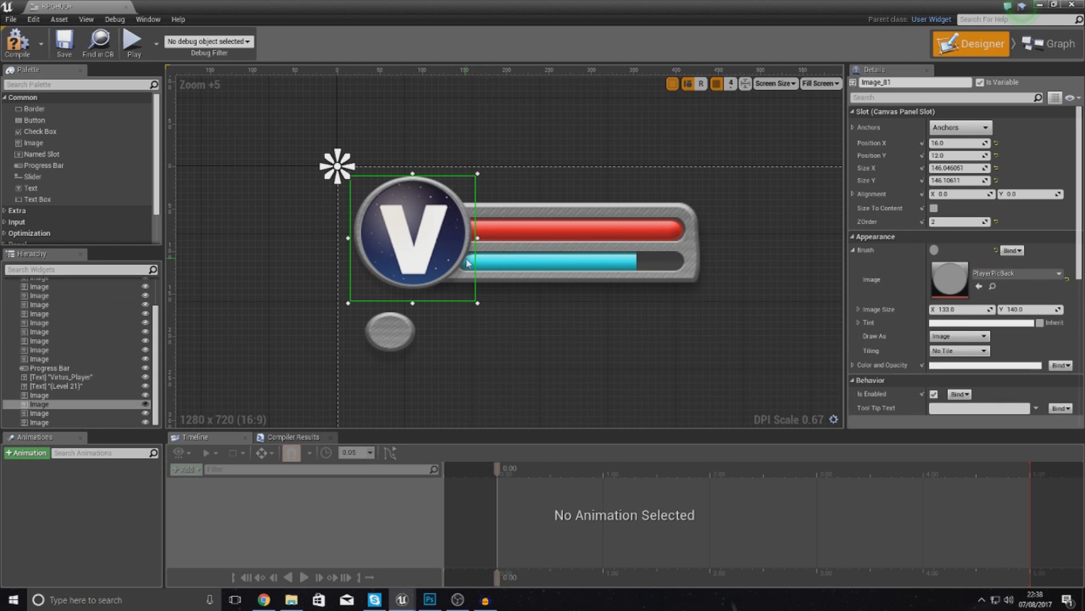
{"action": "left_click", "coordinate": [478, 263]}
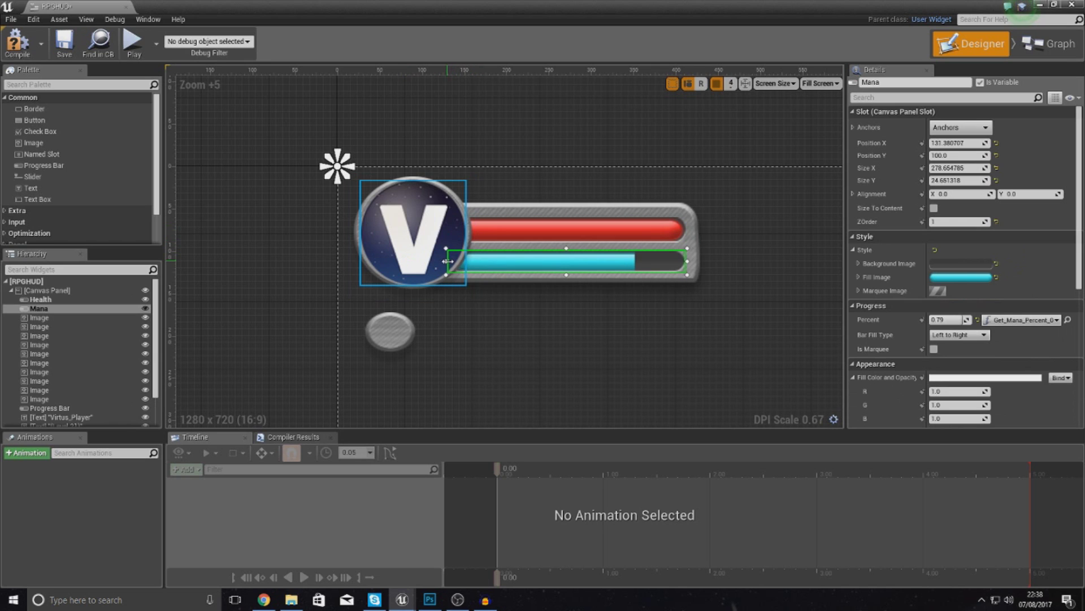
{"action": "left_click_drag", "start_coordinate": [415, 262], "coordinate": [483, 259]}
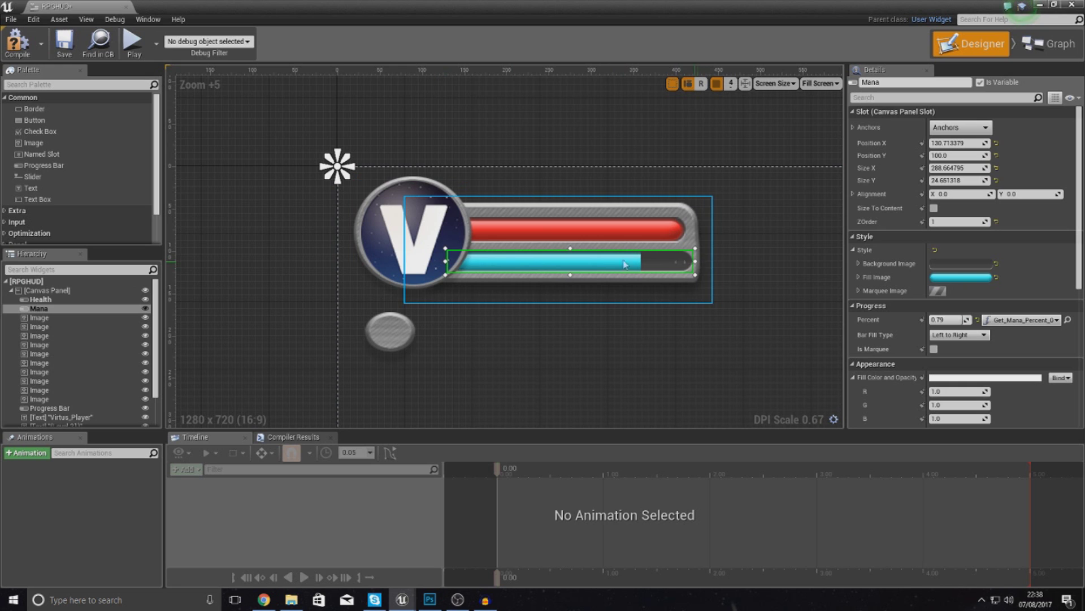
{"action": "left_click", "coordinate": [449, 263]}
{"action": "left_click", "coordinate": [447, 262]}
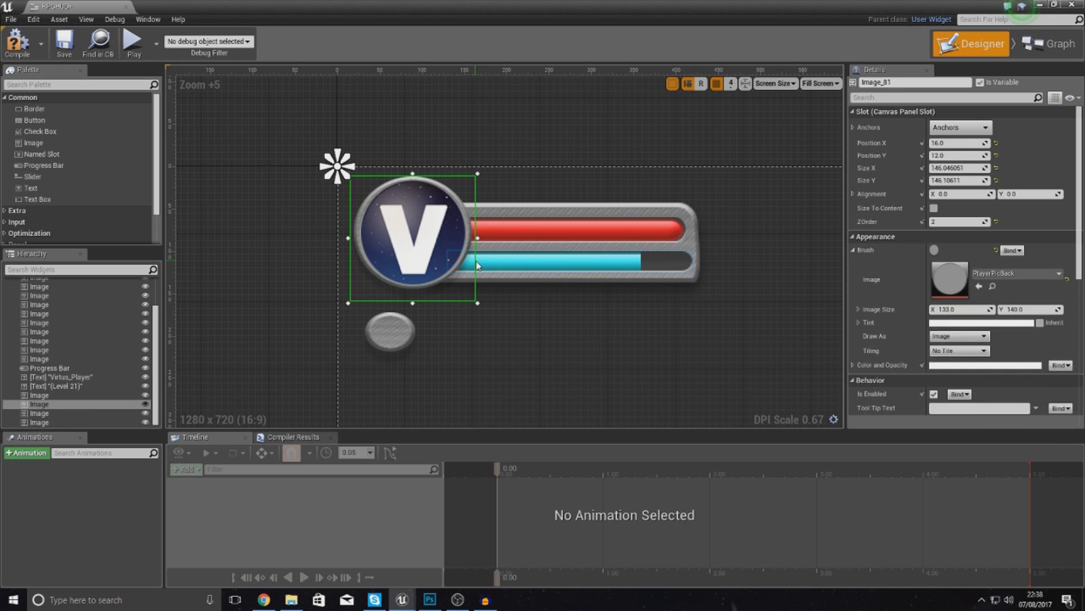
{"action": "left_click", "coordinate": [445, 262]}
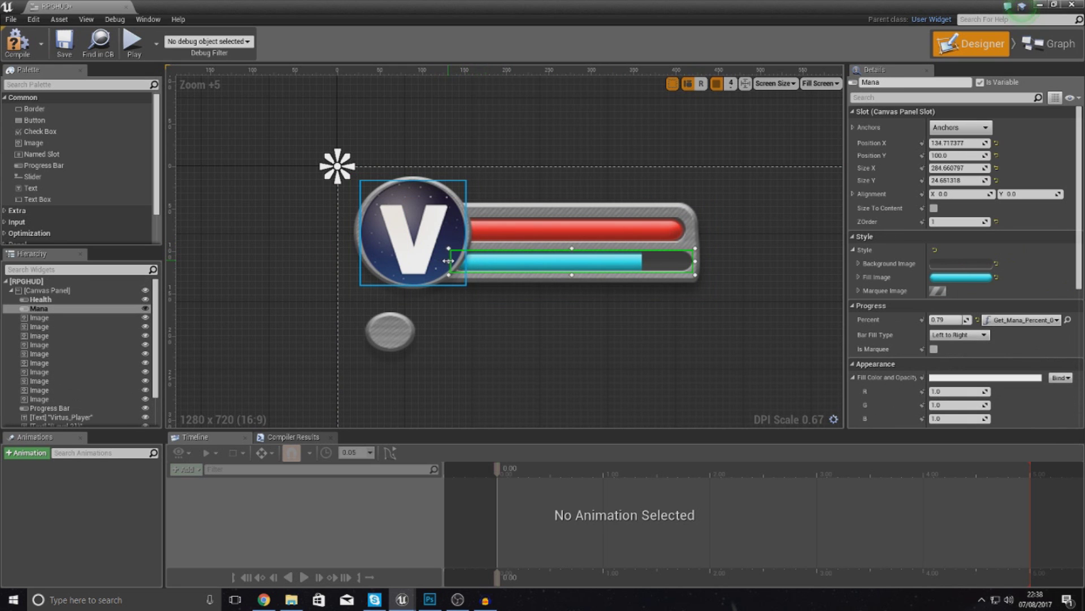
{"action": "left_click", "coordinate": [508, 235]}
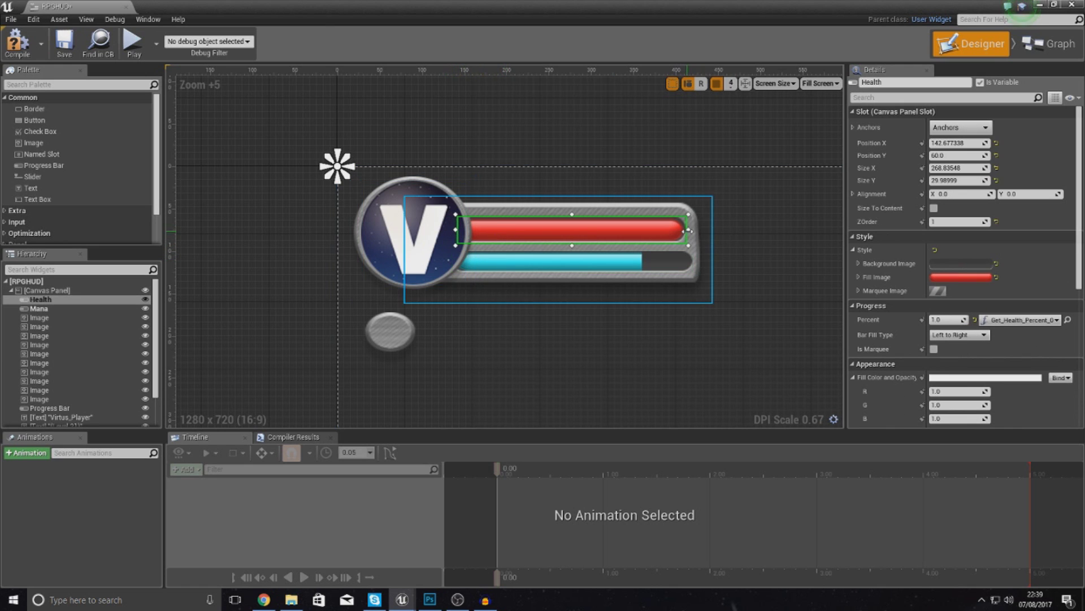
{"action": "left_click", "coordinate": [802, 257]}
- Shrink the PlayerLevelBack badge to about 39 by 42 and place it over the portrait's lower-left edge
{"action": "left_click_drag", "start_coordinate": [416, 330], "coordinate": [386, 290]}
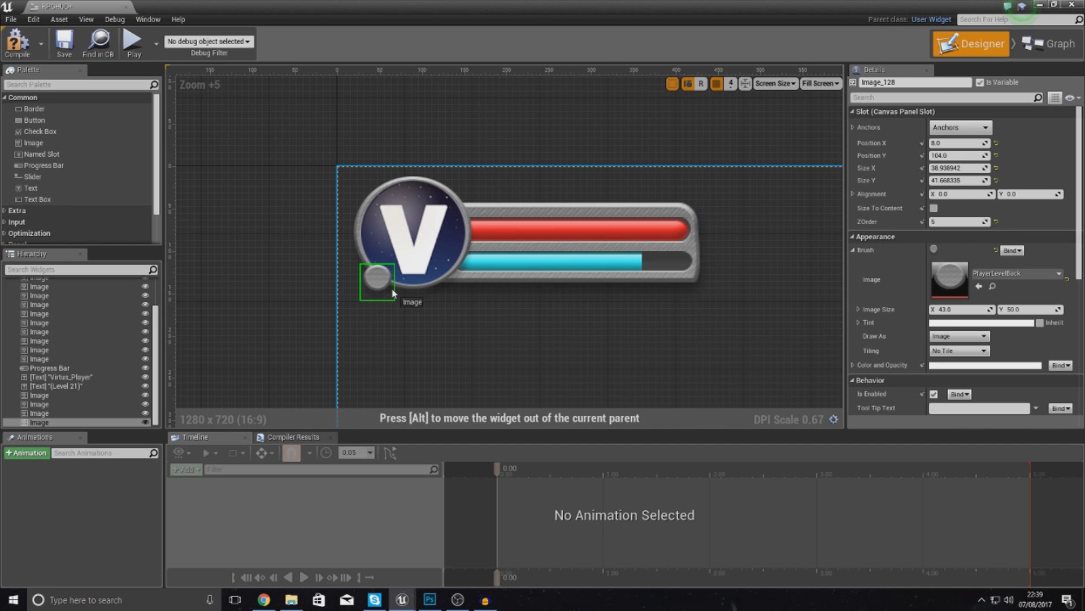
{"action": "left_click", "coordinate": [425, 310]}
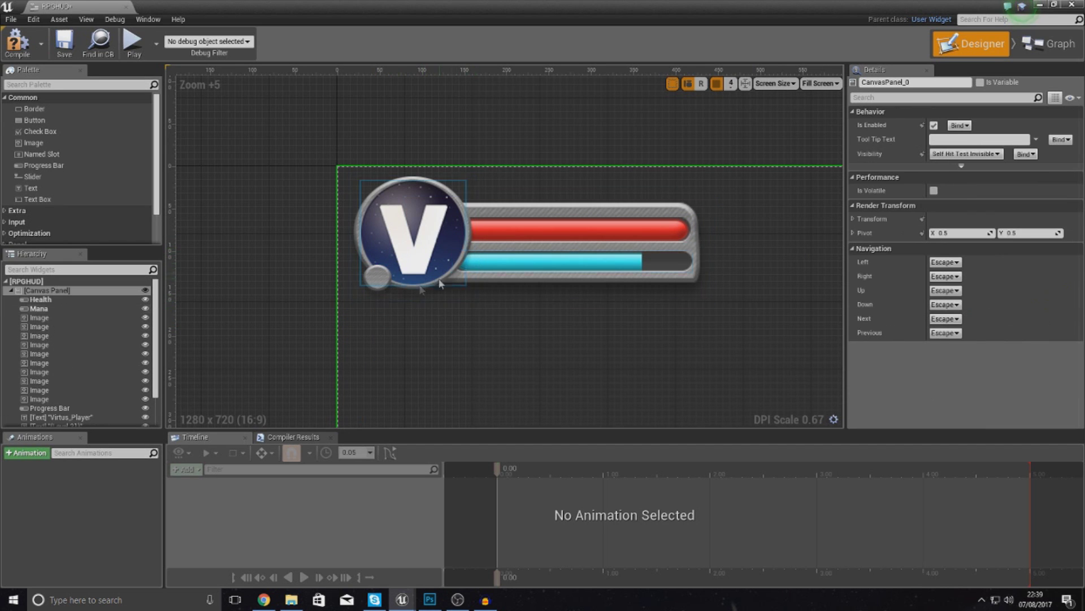
{"action": "scroll", "coordinate": [536, 285], "scroll_direction": "up", "scroll_amount": 1}
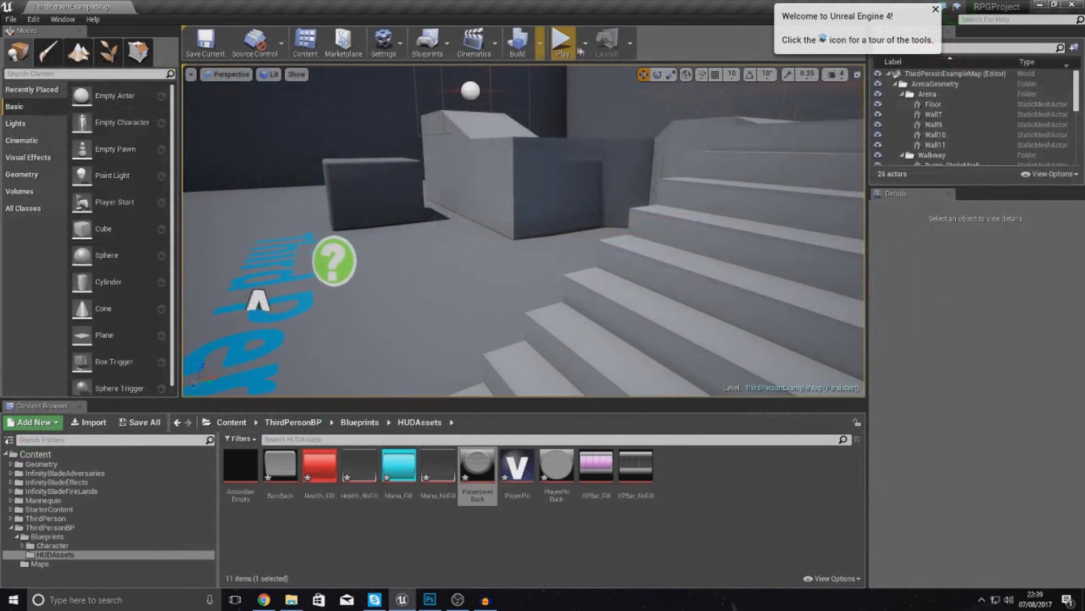
- Play the level, run around and use the ability to check the resized HUD in game, then stop it
{"action": "left_click", "coordinate": [562, 46]}
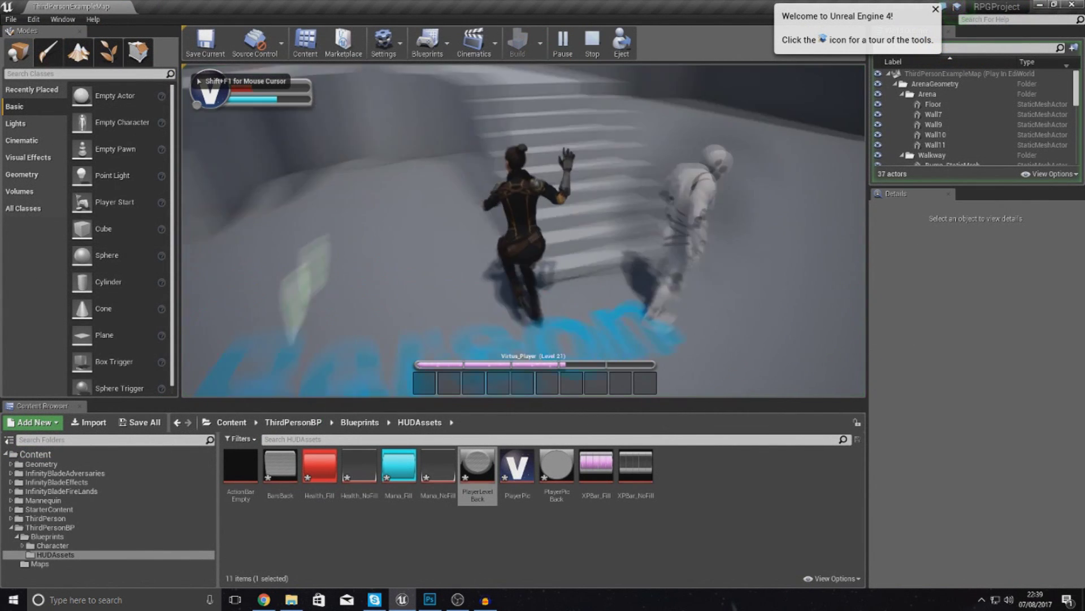
{"action": "key", "text": "w"}
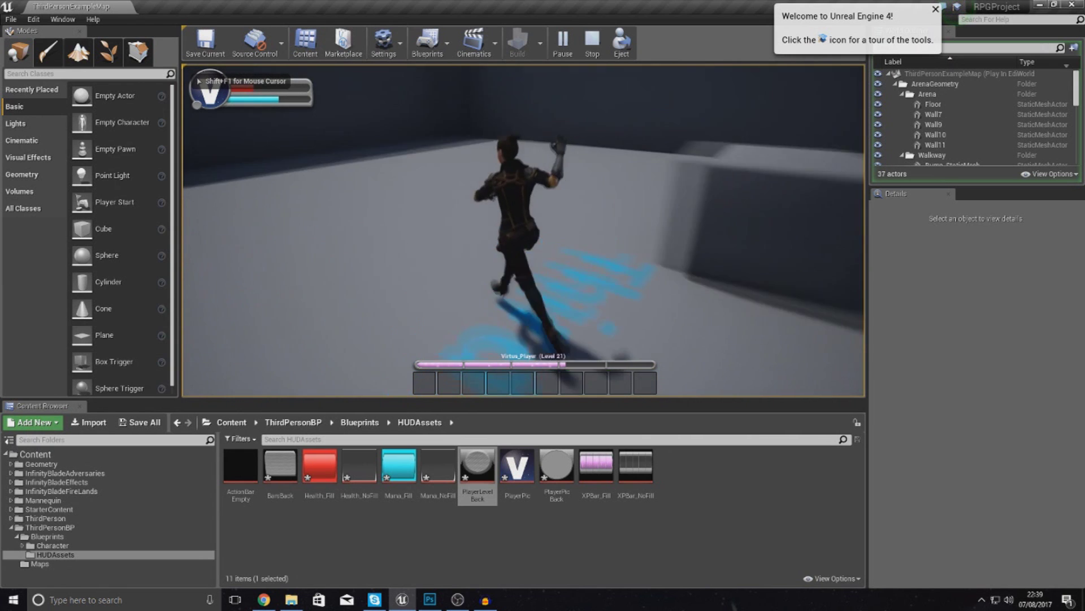
{"action": "key", "text": "1"}
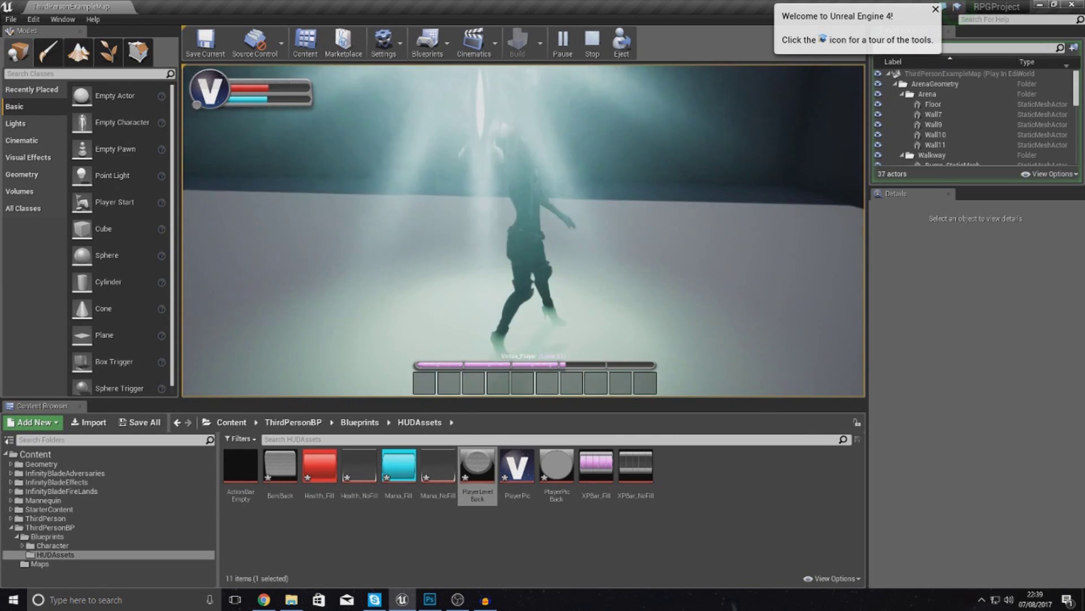
{"action": "key", "text": "1"}
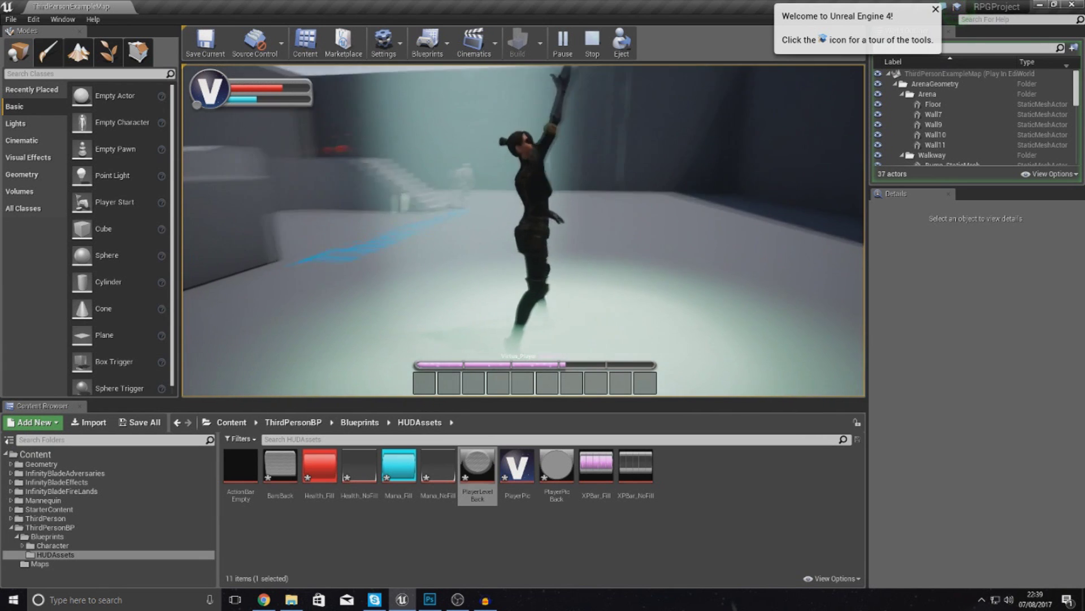
{"action": "key", "text": "w"}
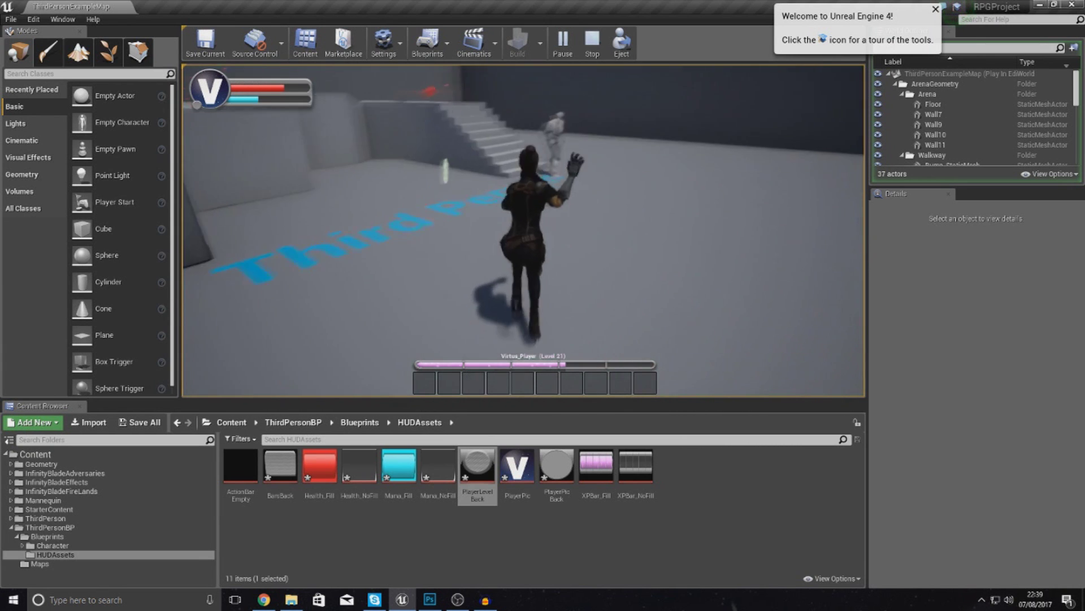
{"action": "key", "text": "Escape"}
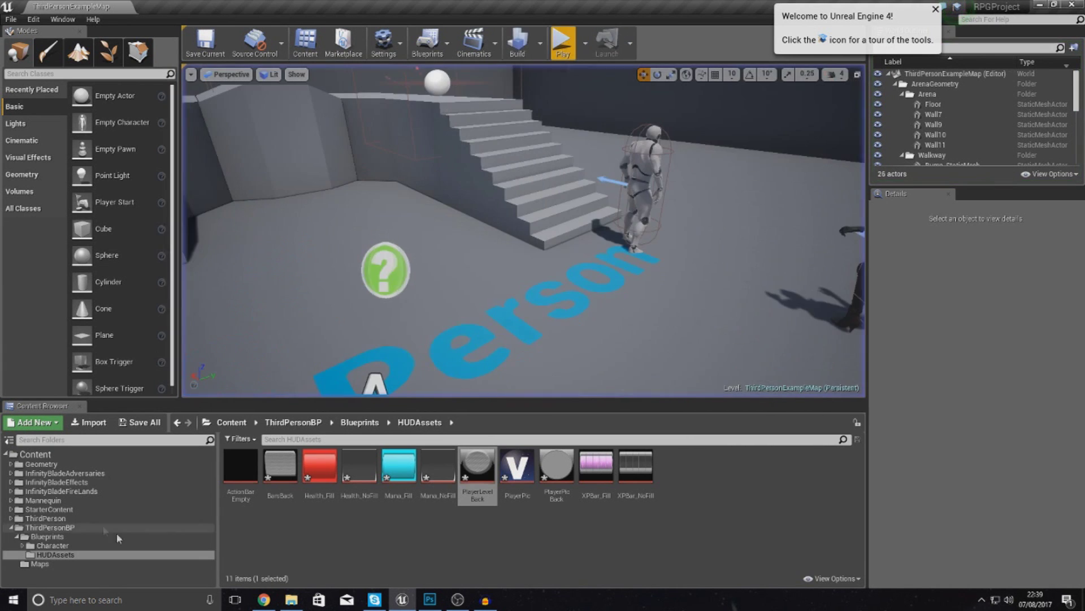
- Switch to Photoshop and examine the HUD mockup's portrait, bars and level badge for comparison
{"action": "left_click", "coordinate": [430, 600]}
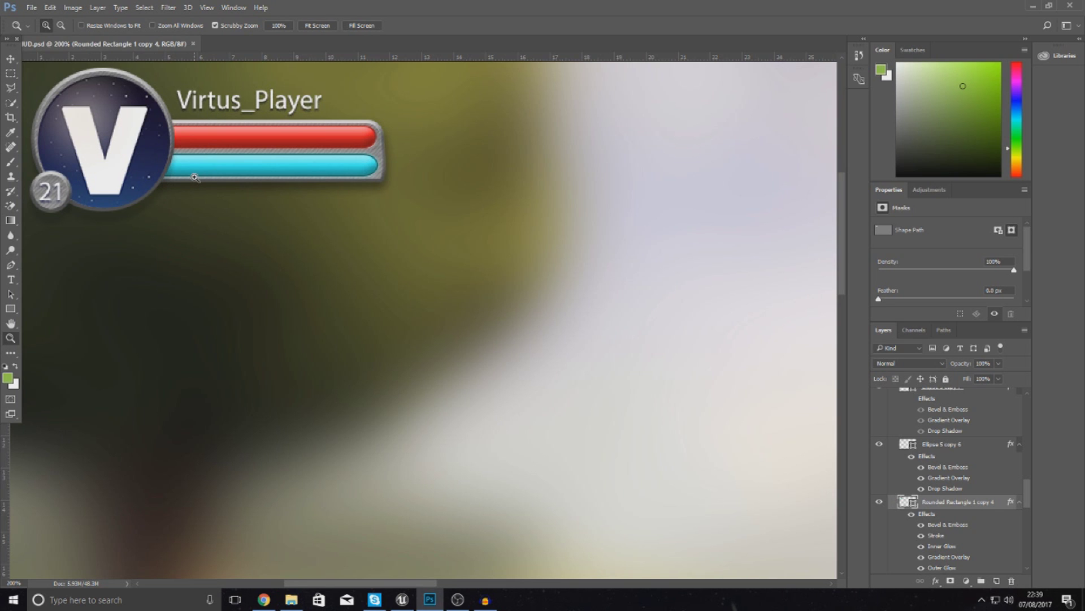
{"action": "left_click", "coordinate": [30, 164]}
{"action": "left_click", "coordinate": [31, 164]}
{"action": "right_click", "coordinate": [30, 164]}
{"action": "left_click", "coordinate": [60, 173]}
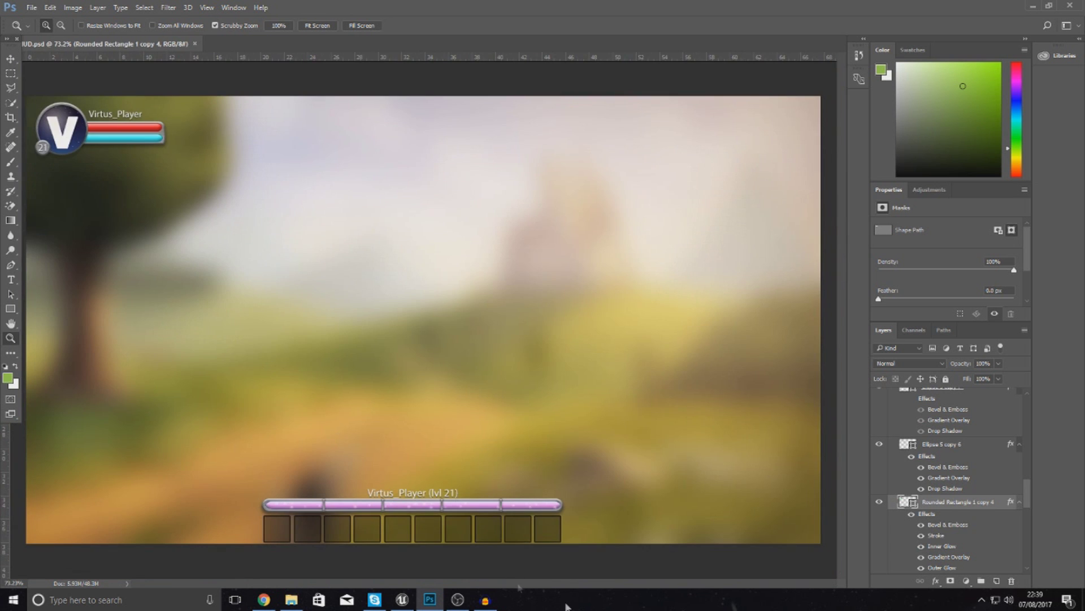
{"action": "left_click_drag", "start_coordinate": [39, 135], "coordinate": [558, 71]}
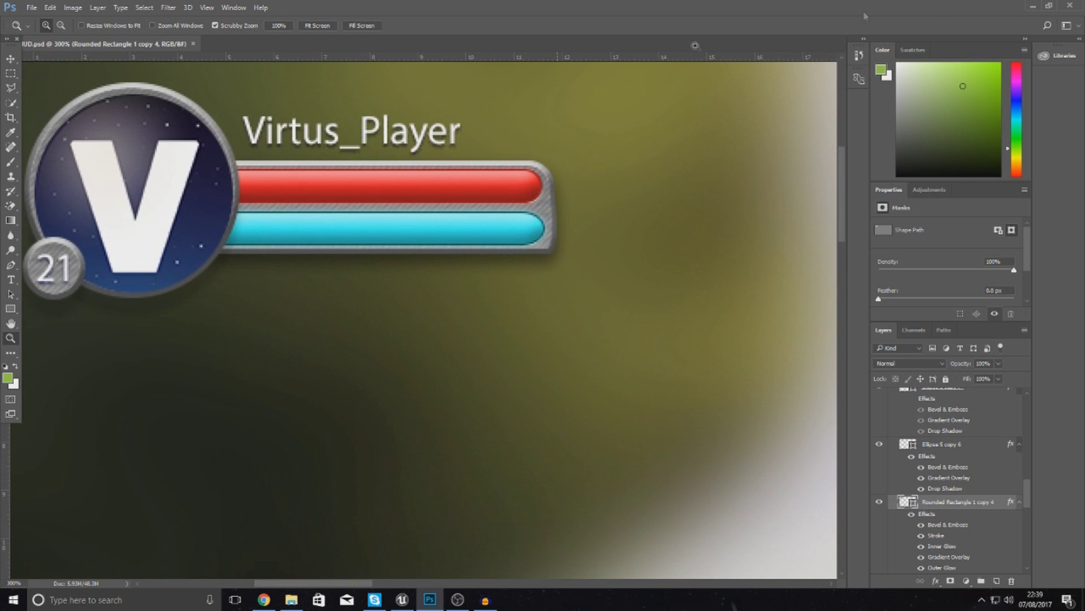
{"action": "left_click", "coordinate": [1032, 7]}
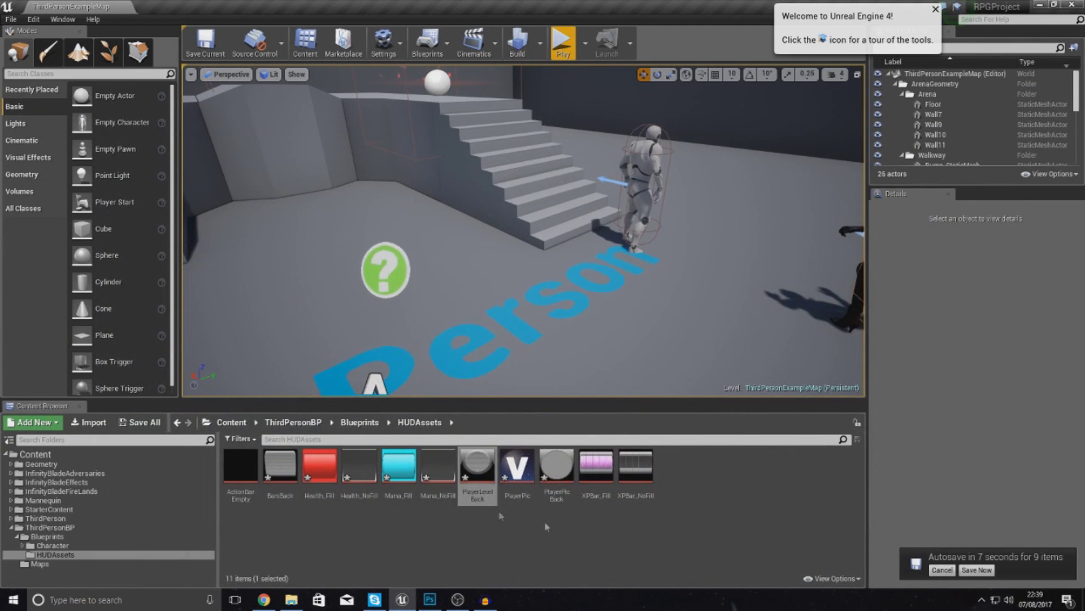
- Return to Unreal Editor and open the RPGHUD widget from the Blueprints folder
{"action": "left_click", "coordinate": [402, 600]}
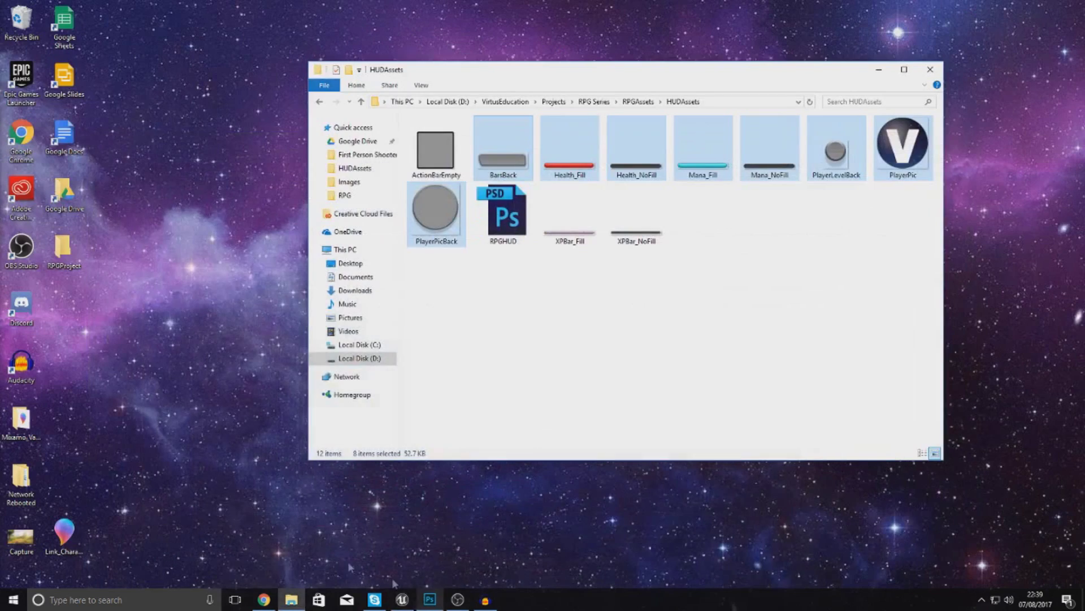
{"action": "left_click", "coordinate": [403, 599]}
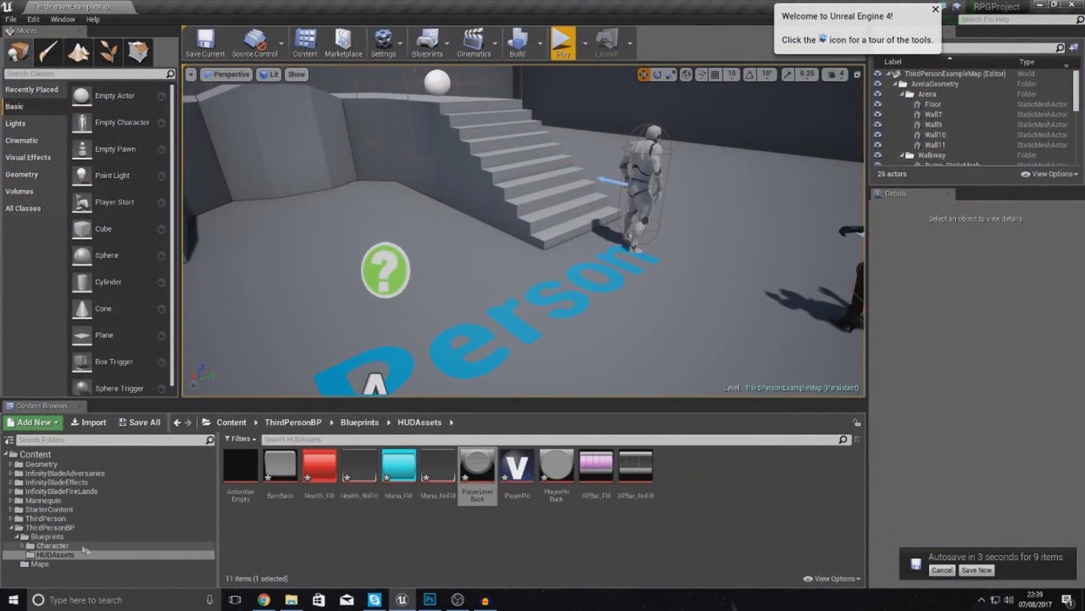
{"action": "left_click", "coordinate": [72, 538]}
{"action": "left_click", "coordinate": [280, 466]}
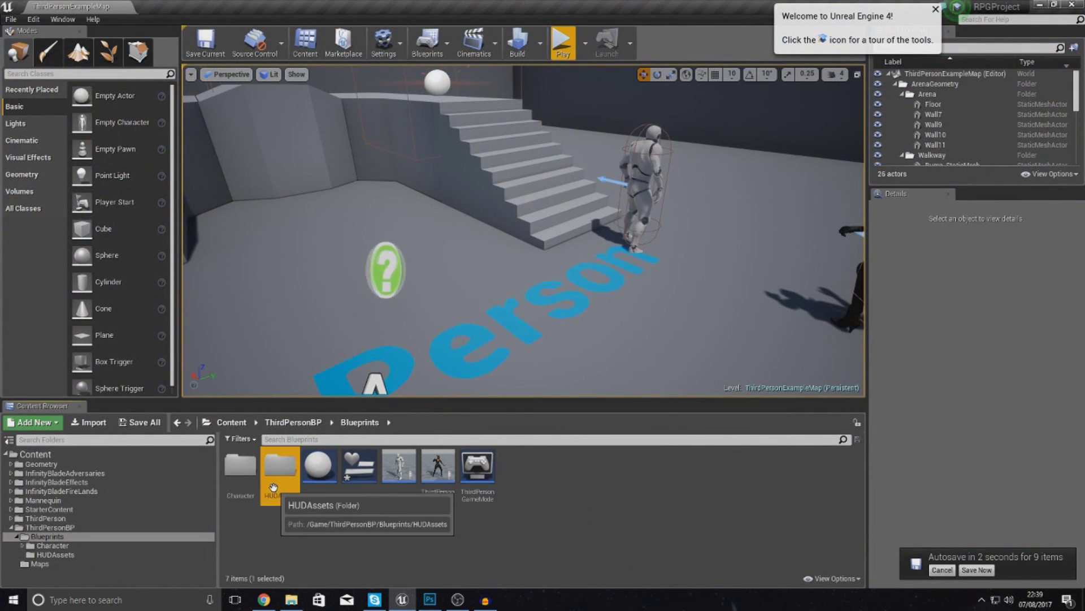
{"action": "left_click", "coordinate": [359, 483]}
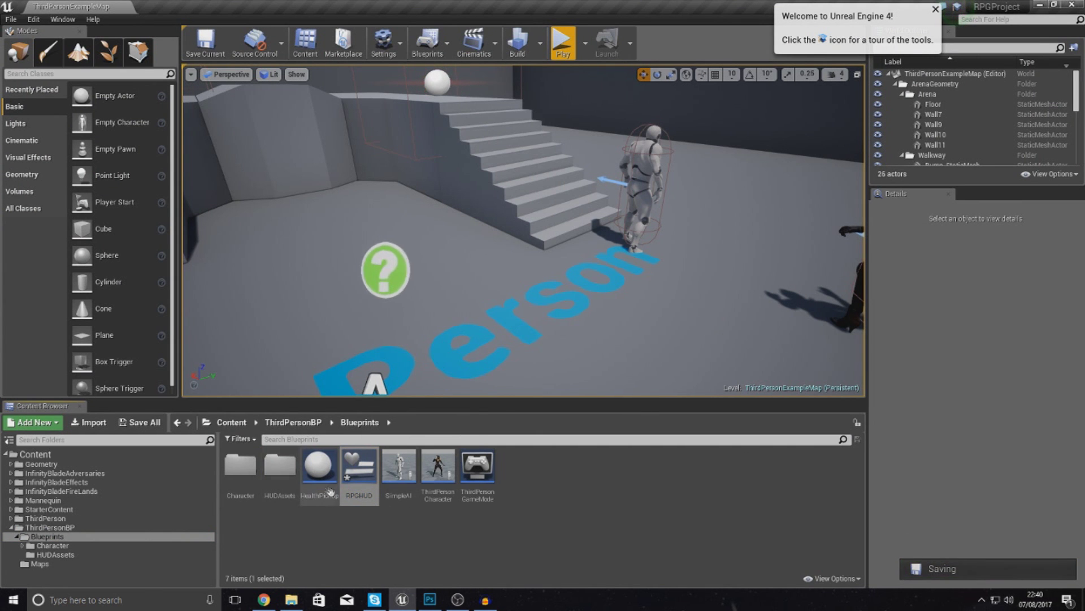
{"action": "double_click", "coordinate": [360, 472]}
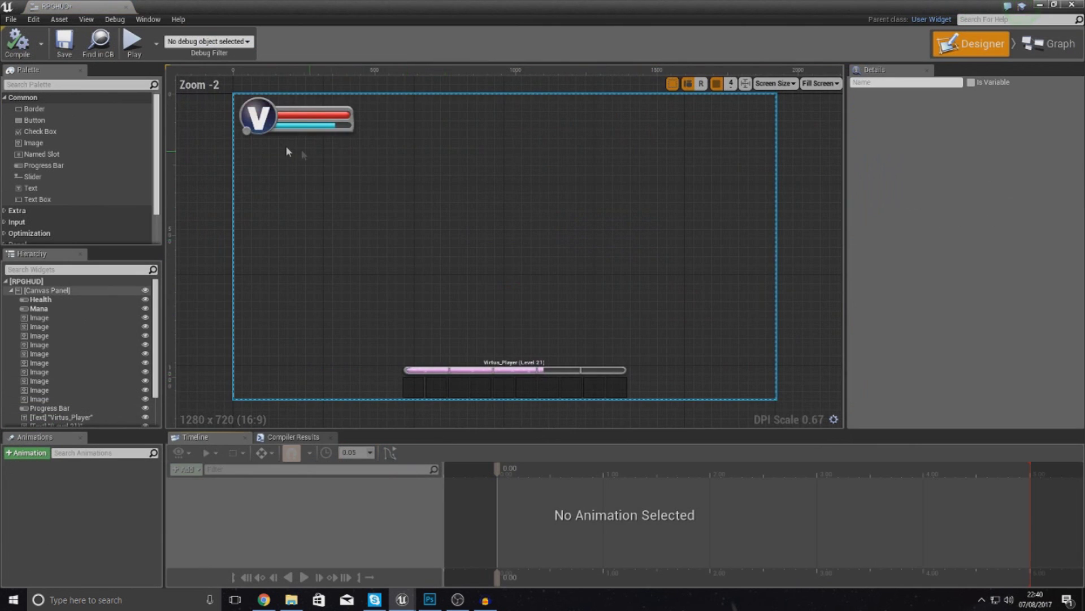
- Add a text block below the portrait, set its ZOrder to 6 and move it to X 12, Y 116 over the level badge
{"action": "left_click_drag", "start_coordinate": [31, 188], "coordinate": [429, 349]}
{"action": "left_click", "coordinate": [946, 222]}
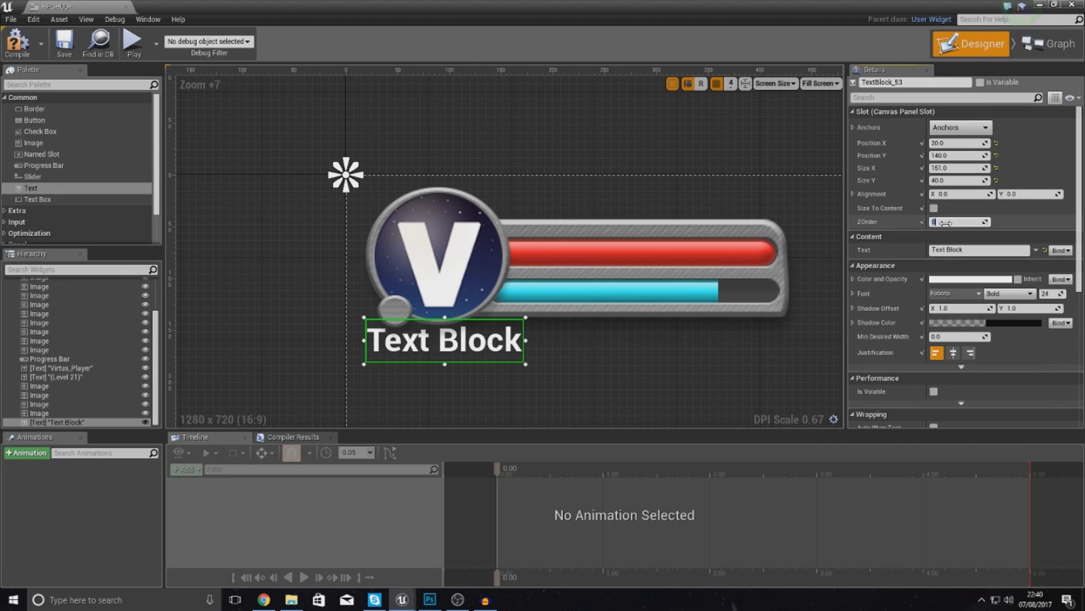
{"action": "key", "text": "Return"}
{"action": "left_click_drag", "start_coordinate": [468, 350], "coordinate": [460, 327]}
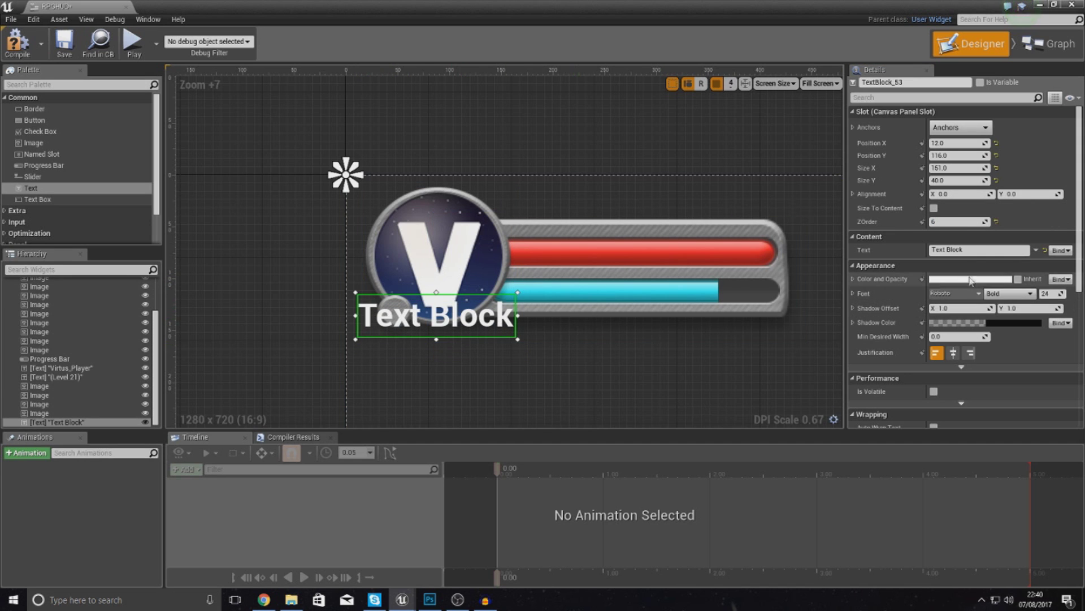
- Change the new text block's text to 21 and set its font size to 15
{"action": "left_click", "coordinate": [983, 252]}
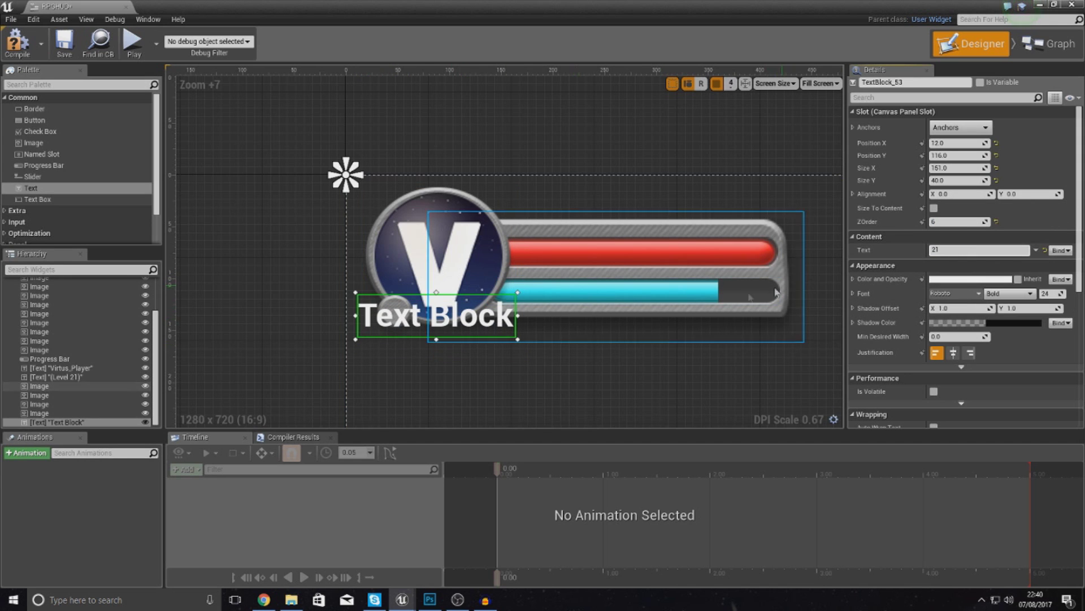
{"action": "type", "text": "21"}
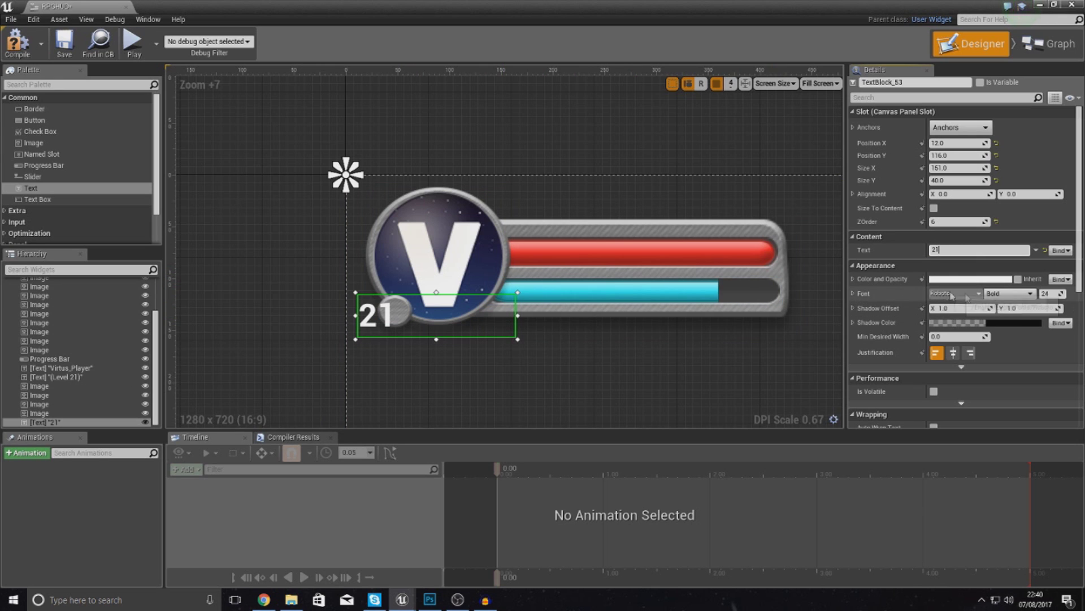
{"action": "left_click_drag", "start_coordinate": [1042, 295], "coordinate": [1057, 296]}
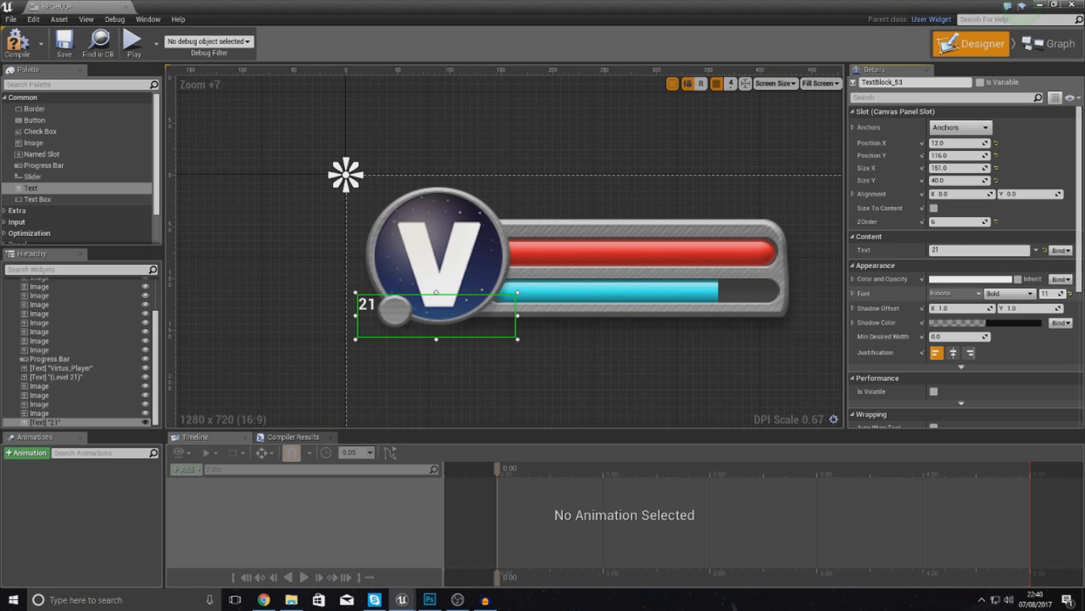
{"action": "left_click", "coordinate": [1051, 293]}
{"action": "type", "text": "13"}
{"action": "key", "text": "Return"}
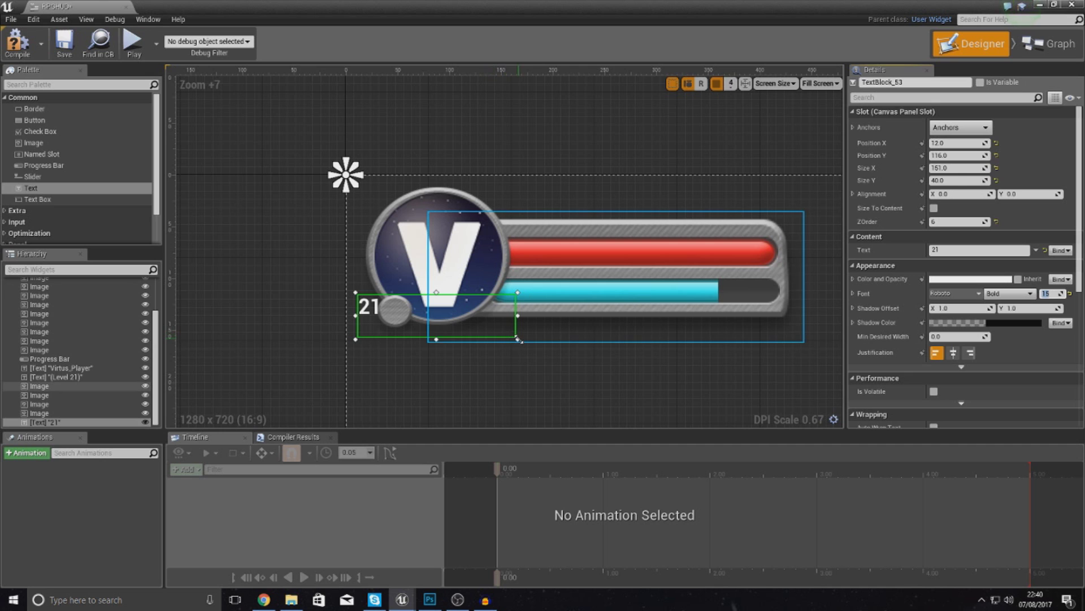
- Shrink the level text's box to about 22 by 20 and place it at X 36, Y 120 on the level badge
{"action": "left_click_drag", "start_coordinate": [384, 319], "coordinate": [400, 322]}
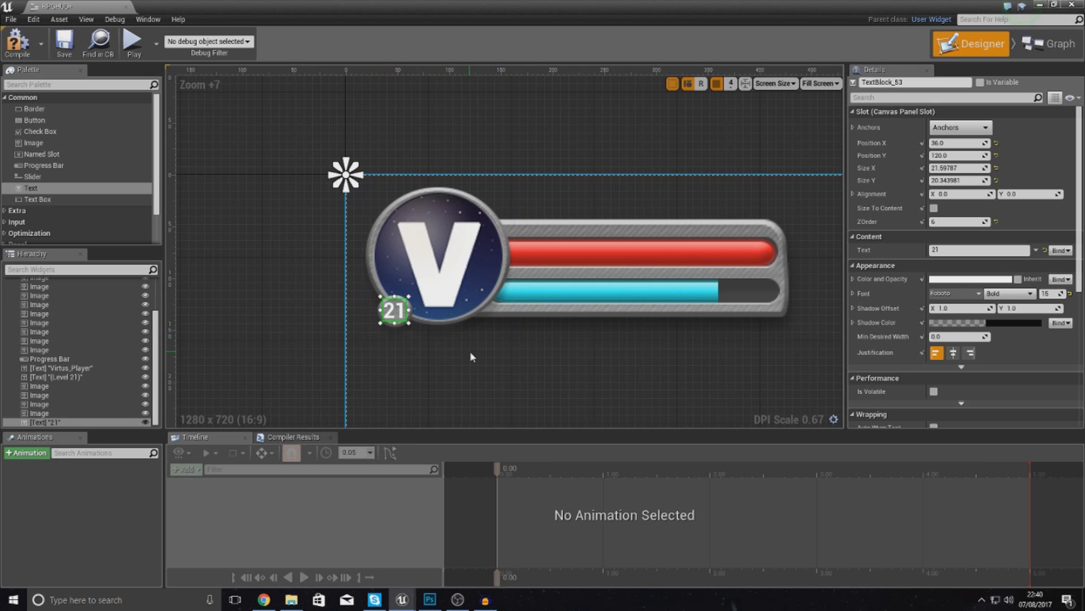
{"action": "left_click", "coordinate": [453, 359]}
{"action": "scroll", "coordinate": [390, 315], "scroll_direction": "up", "scroll_amount": 8}
{"action": "left_click", "coordinate": [380, 315]}
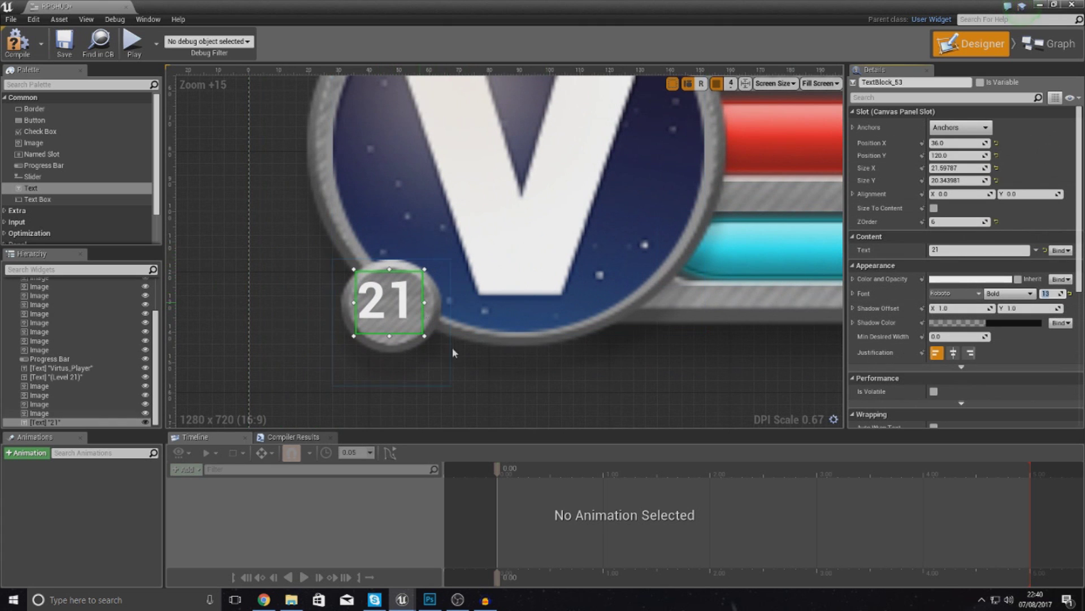
- Enlarge the level text's box to about 23.5 by 22 and place it at about X 38, Y 121.6 on the level badge
{"action": "left_click_drag", "start_coordinate": [392, 310], "coordinate": [425, 335]}
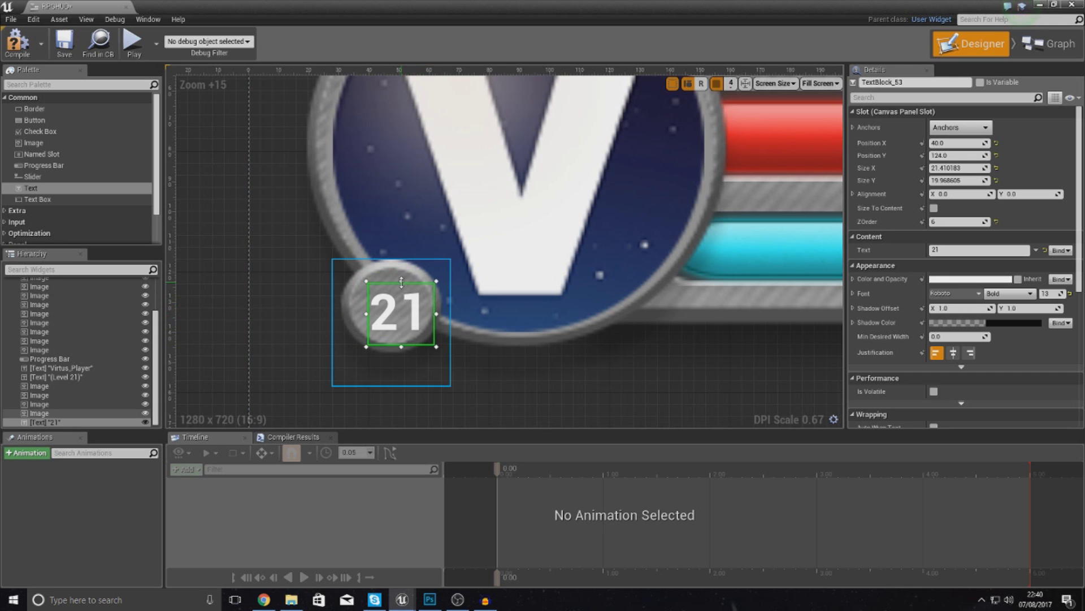
{"action": "left_click_drag", "start_coordinate": [367, 311], "coordinate": [359, 310]}
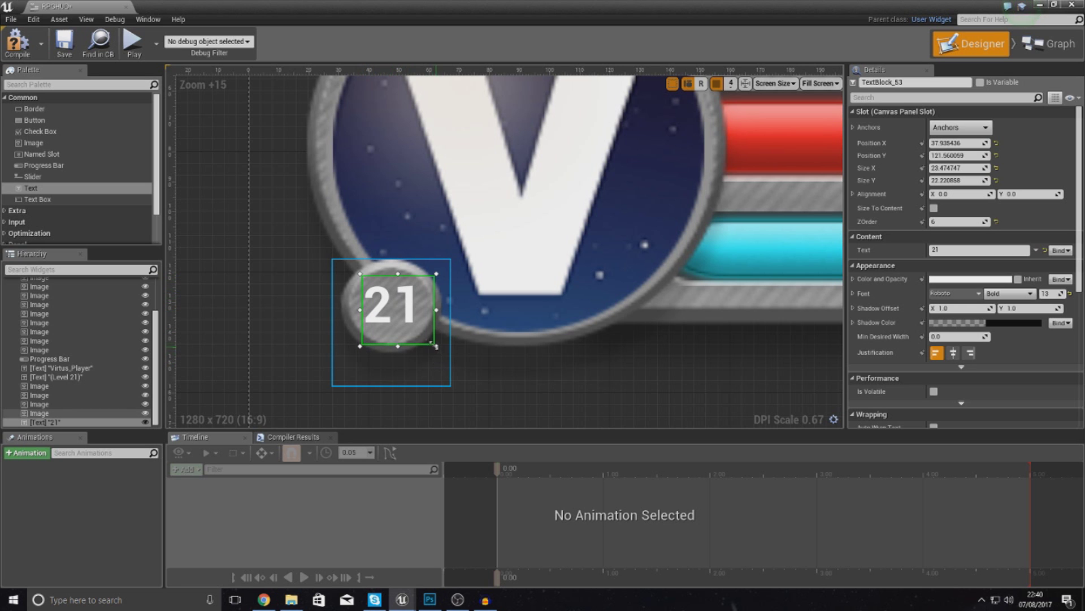
{"action": "left_click", "coordinate": [492, 364]}
- Add a text block above the health bar at X 188, Y 8
{"action": "scroll", "coordinate": [493, 364], "scroll_direction": "down", "scroll_amount": 4}
{"action": "right_click_drag", "start_coordinate": [587, 309], "coordinate": [271, 300]}
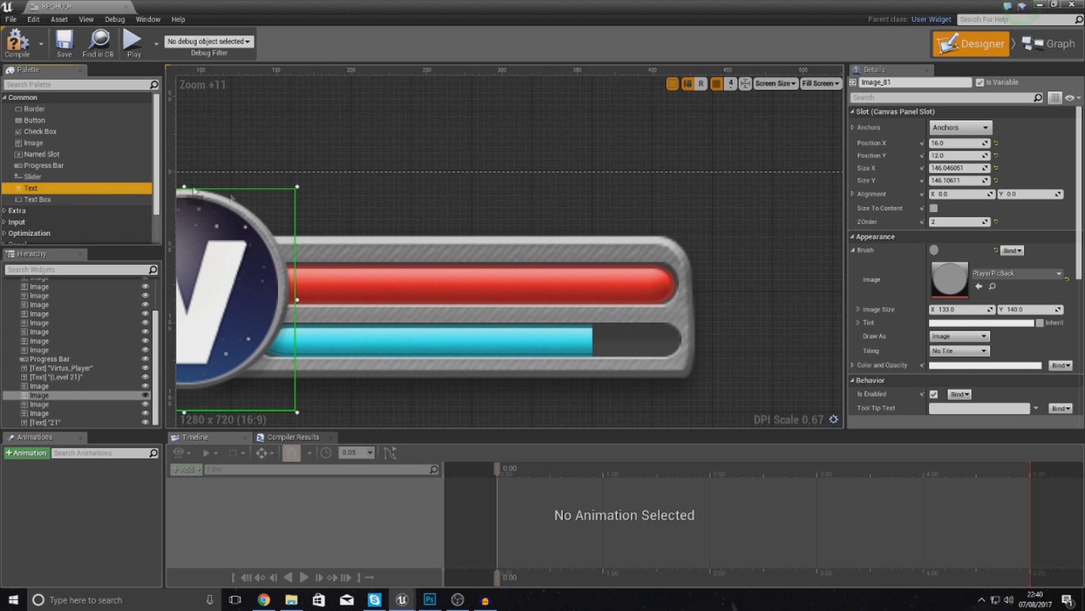
{"action": "left_click_drag", "start_coordinate": [194, 190], "coordinate": [337, 191]}
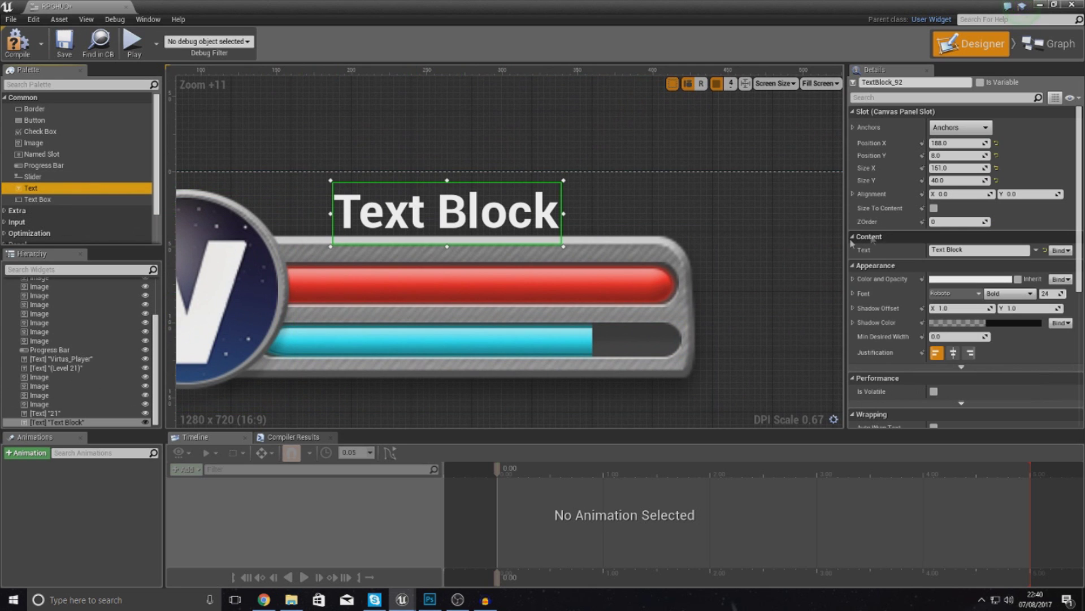
- Change the new text block's text to Virtus_Player1
{"action": "left_click", "coordinate": [961, 113]}
{"action": "left_click", "coordinate": [915, 113]}
{"action": "left_click", "coordinate": [952, 127]}
{"action": "left_click", "coordinate": [947, 155]}
{"action": "left_click", "coordinate": [955, 249]}
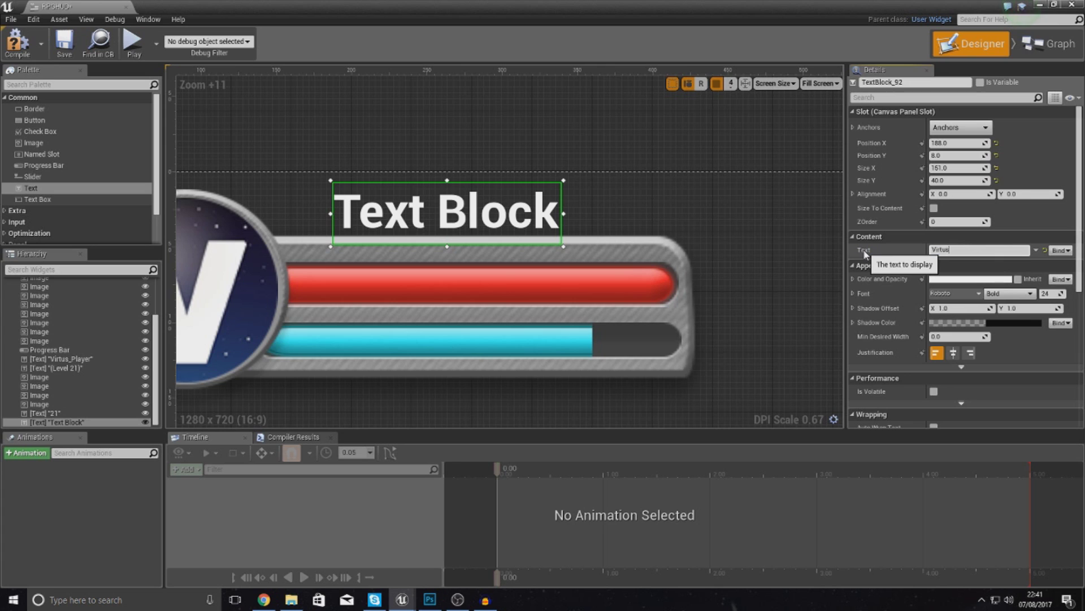
{"action": "type", "text": "Virtus_Play1"}
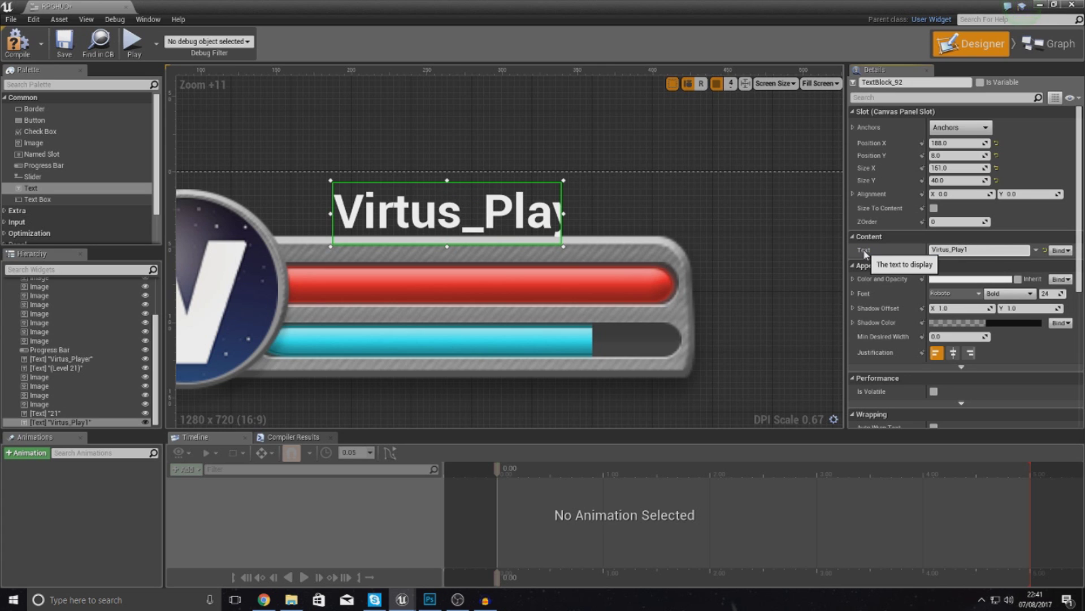
{"action": "key", "text": "Return"}
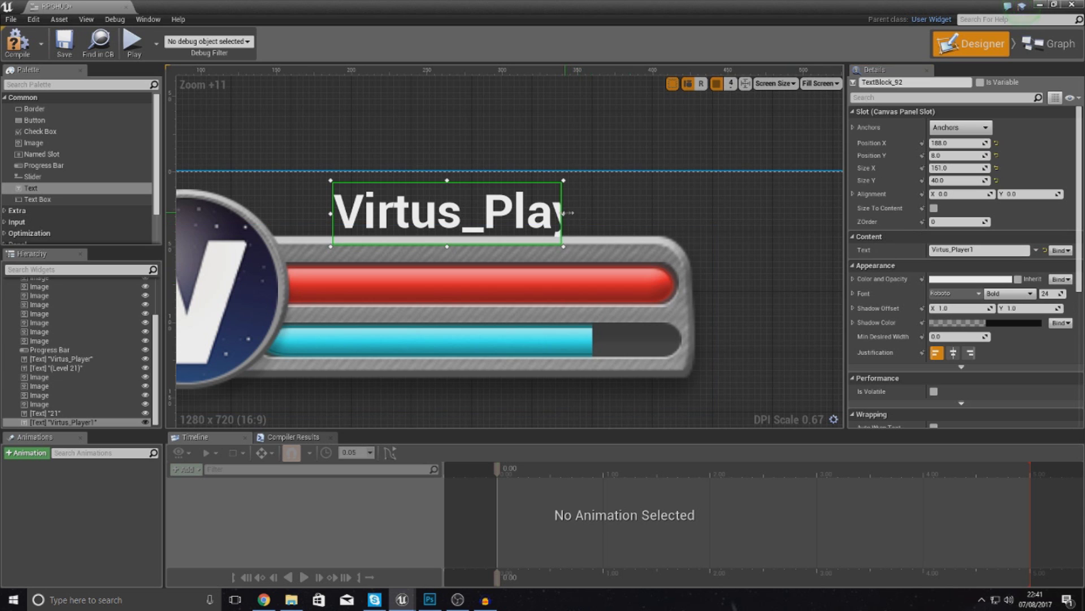
- Widen the player name's box to about 231 and move it to X 144, Y 8 beside the portrait
{"action": "left_click_drag", "start_coordinate": [565, 212], "coordinate": [656, 208]}
{"action": "left_click_drag", "start_coordinate": [540, 213], "coordinate": [472, 214]}
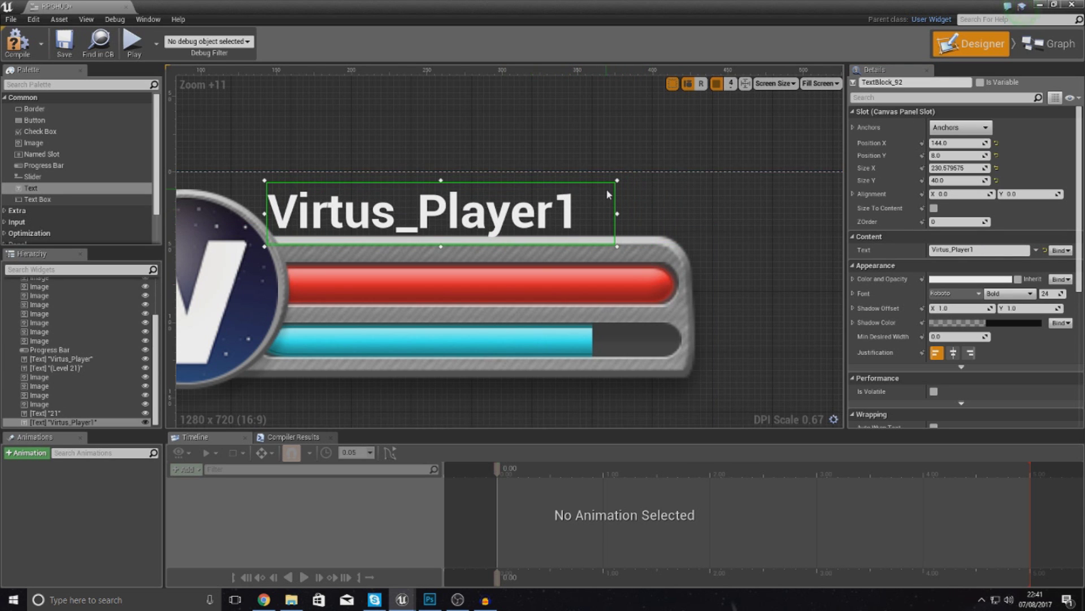
{"action": "left_click", "coordinate": [670, 188]}
{"action": "left_click", "coordinate": [444, 218]}
- Compile and close the RPGHUD widget, and run a short play test of the level to check the player name
{"action": "scroll", "coordinate": [447, 225], "scroll_direction": "down", "scroll_amount": 10}
{"action": "right_click_drag", "start_coordinate": [570, 296], "coordinate": [506, 103]}
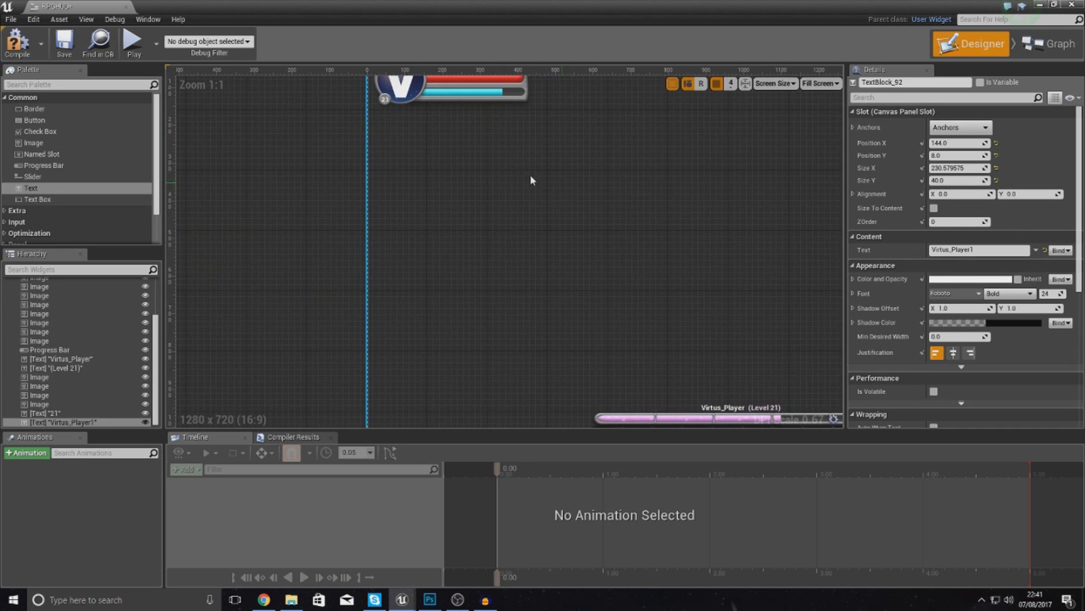
{"action": "left_click", "coordinate": [26, 49]}
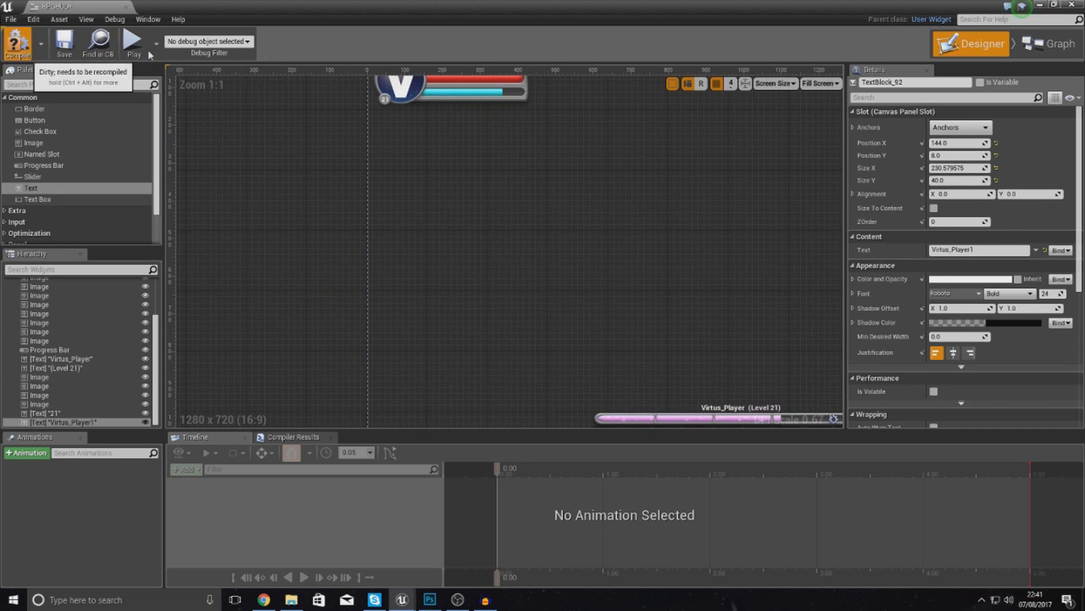
{"action": "left_click", "coordinate": [126, 7]}
{"action": "left_click", "coordinate": [561, 42]}
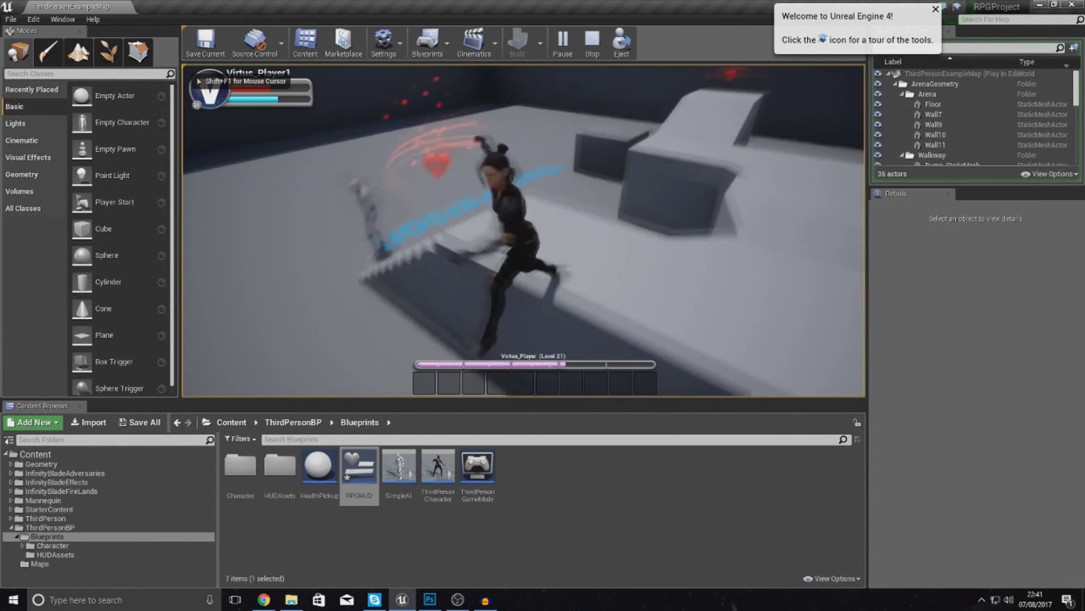
{"action": "key", "text": "Escape"}
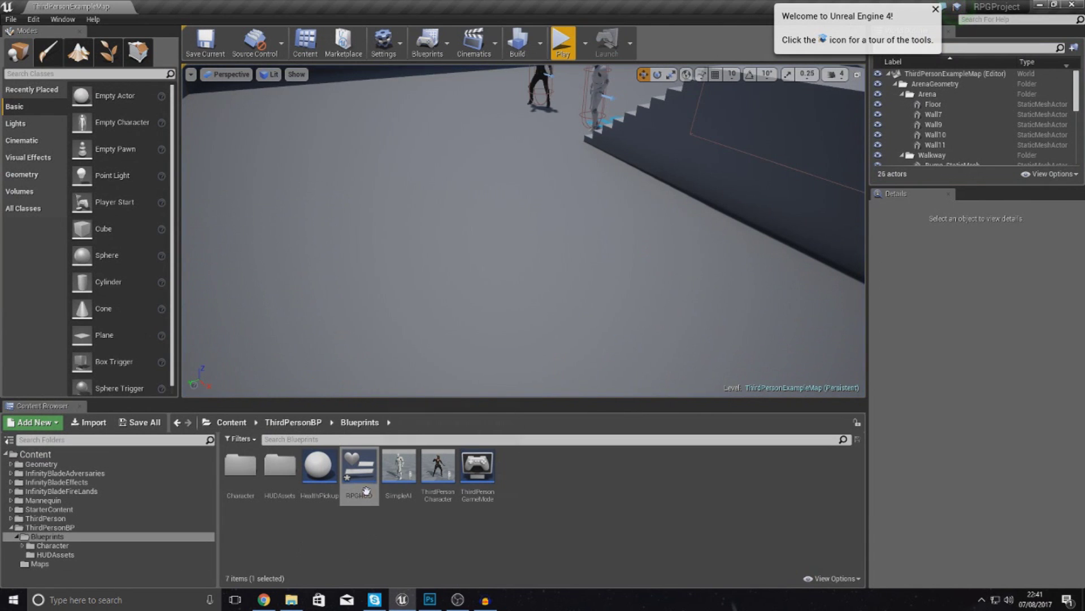
- Reopen the RPGHUD widget, set the upper player name's font size to 17 and move it down to just above the bars
{"action": "double_click", "coordinate": [366, 491]}
{"action": "scroll", "coordinate": [284, 87], "scroll_direction": "up", "scroll_amount": 10}
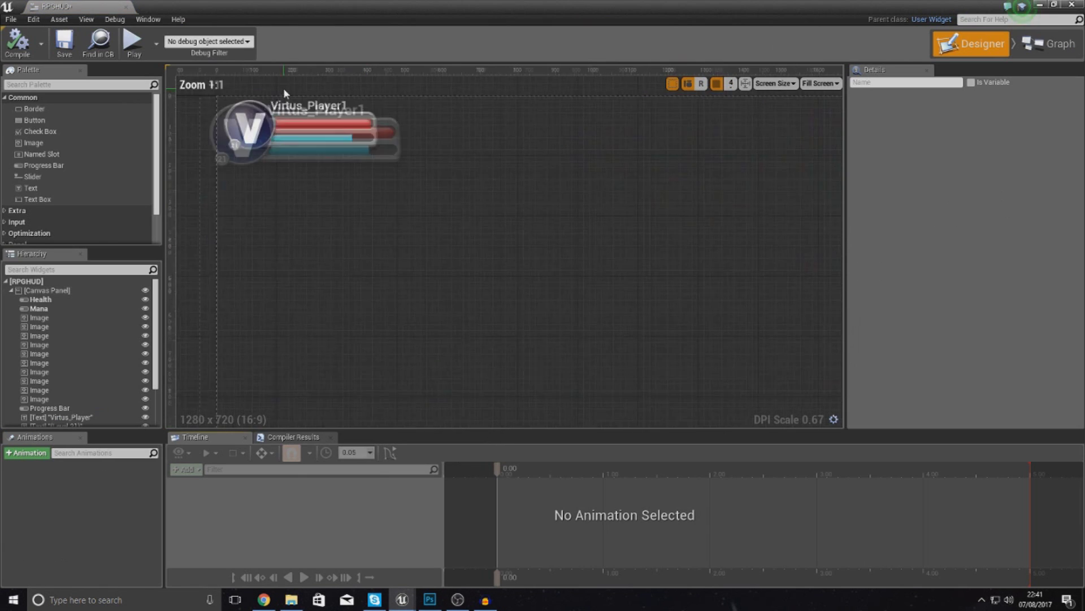
{"action": "left_click", "coordinate": [297, 149]}
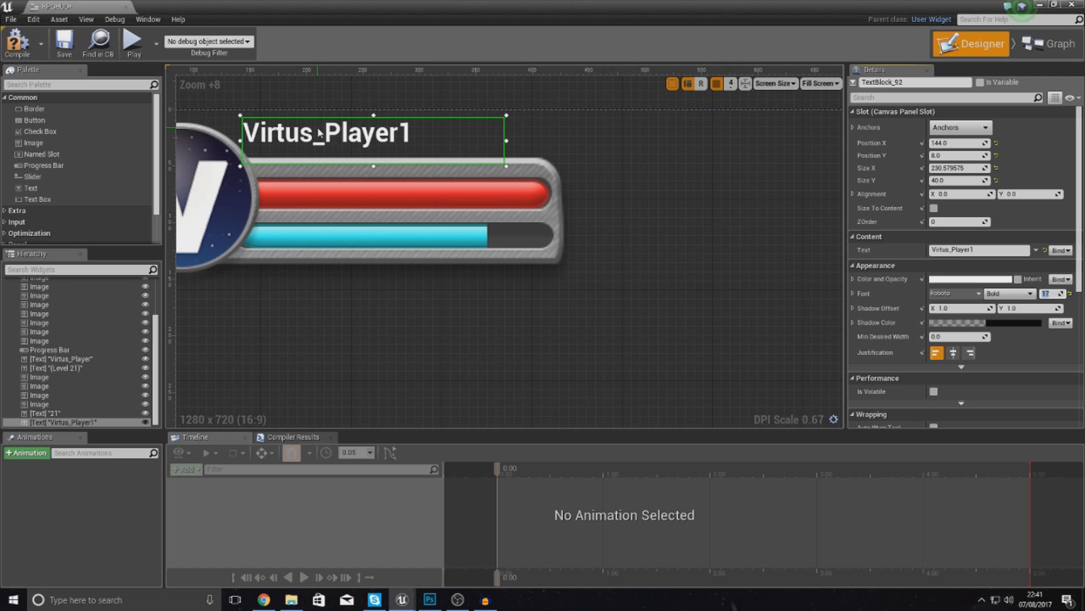
{"action": "left_click_drag", "start_coordinate": [320, 133], "coordinate": [327, 146]}
{"action": "left_click", "coordinate": [605, 159]}
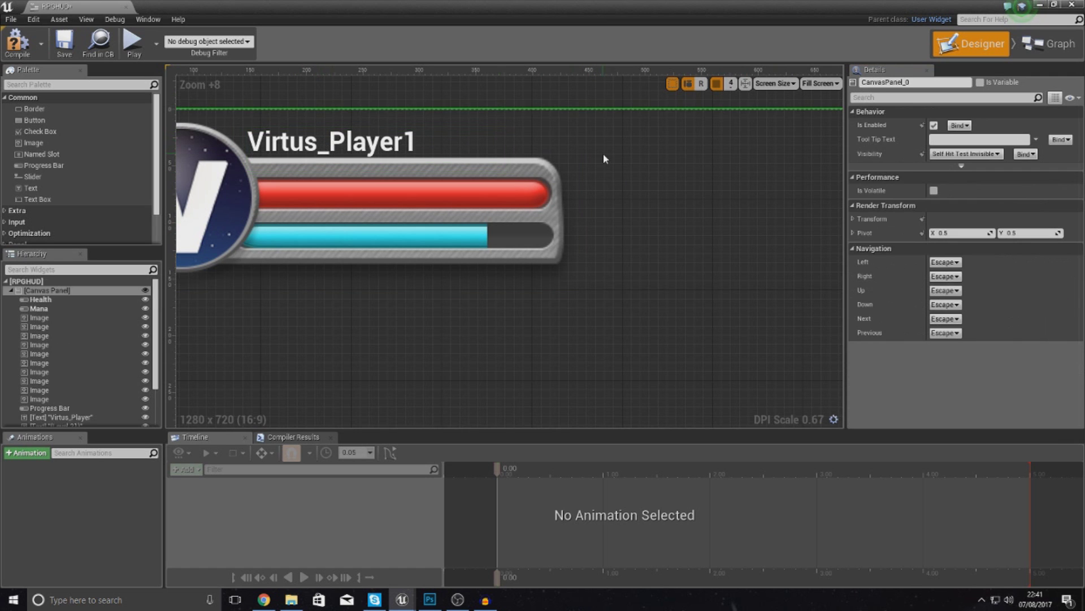
- Leave the widget editor and play the level, running the character around to check the finished HUD, and end the play session
{"action": "left_click", "coordinate": [1068, 4]}
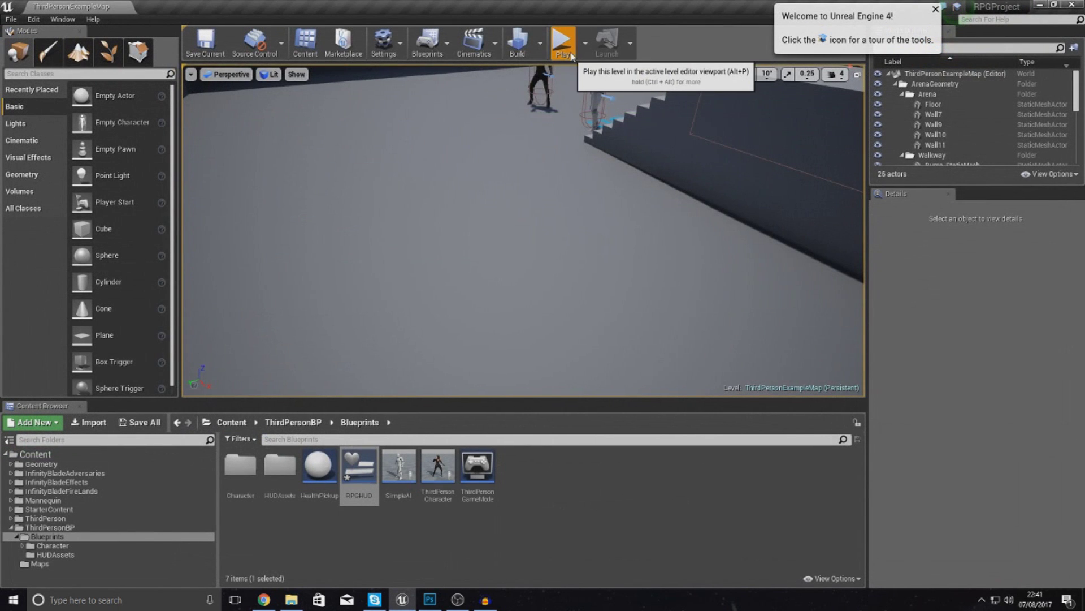
{"action": "left_click", "coordinate": [553, 187]}
{"action": "key", "text": "w"}
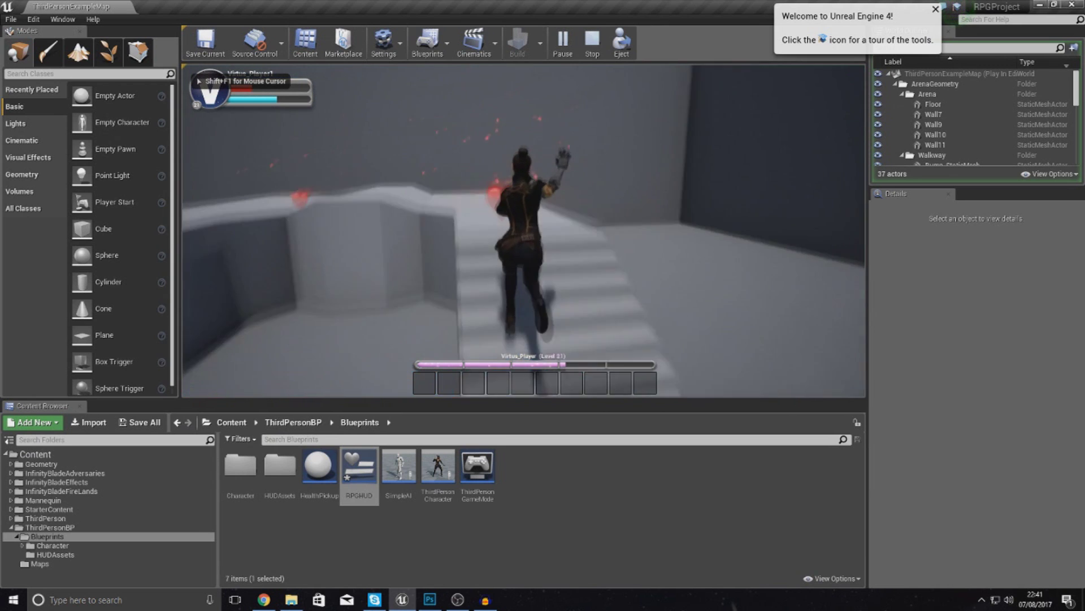
{"action": "key", "text": "w"}
{"action": "key", "text": "d"}
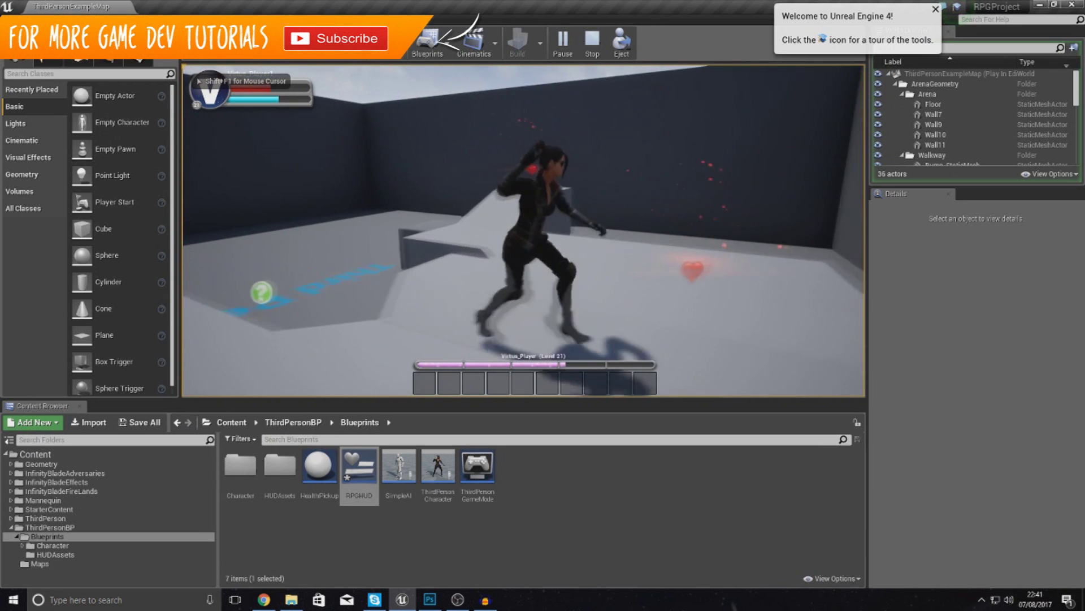
{"action": "key", "text": "w"}
{"action": "key", "text": "d"}
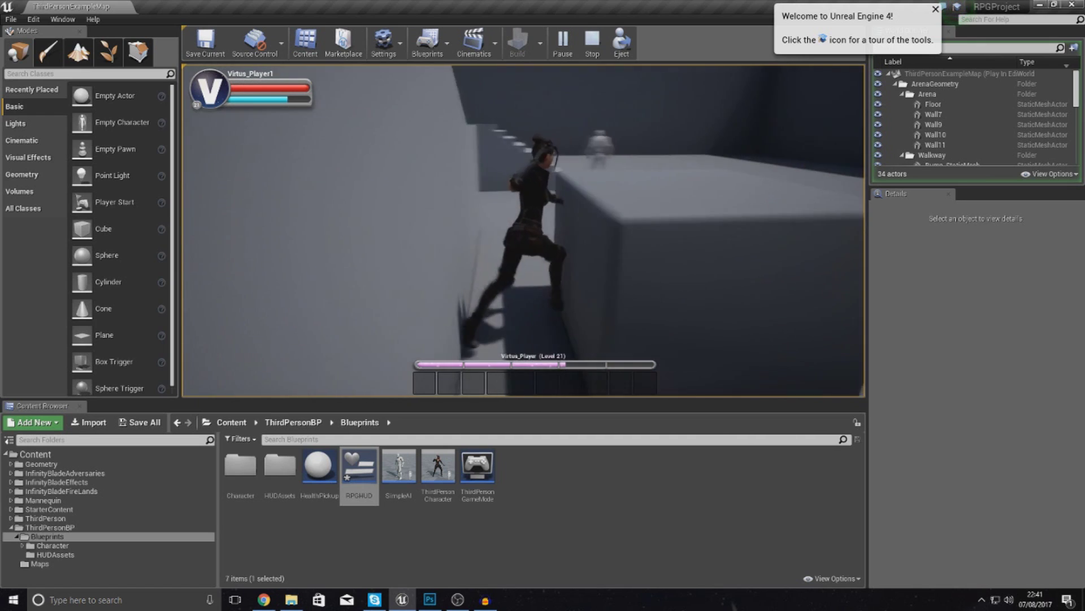
{"action": "key", "text": "Escape"}
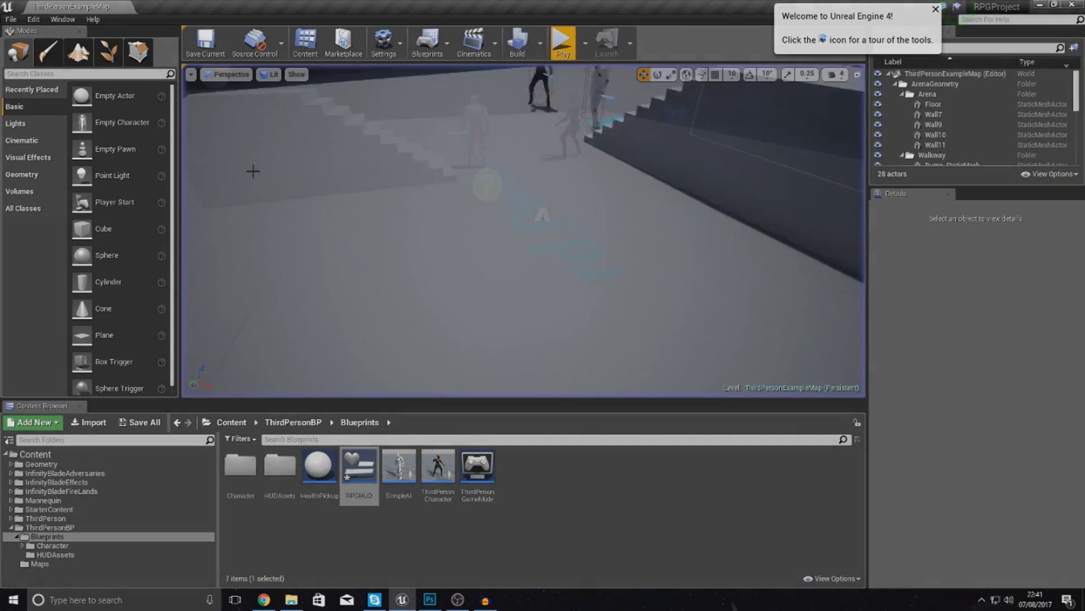